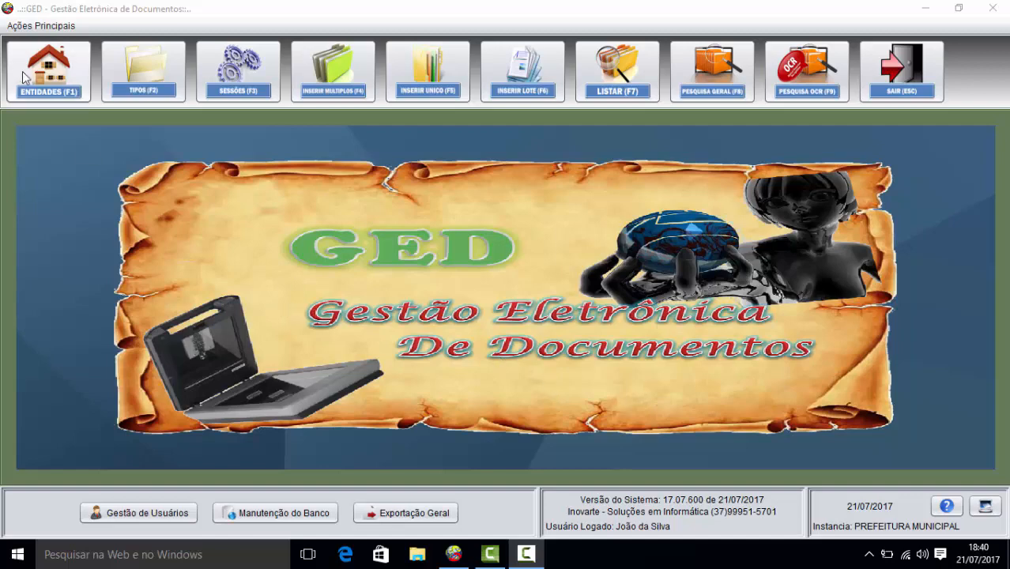
# Step: Review the registered entities, then start a new session assigned to PREFEITURA ALFA
pyautogui.click(48, 70)
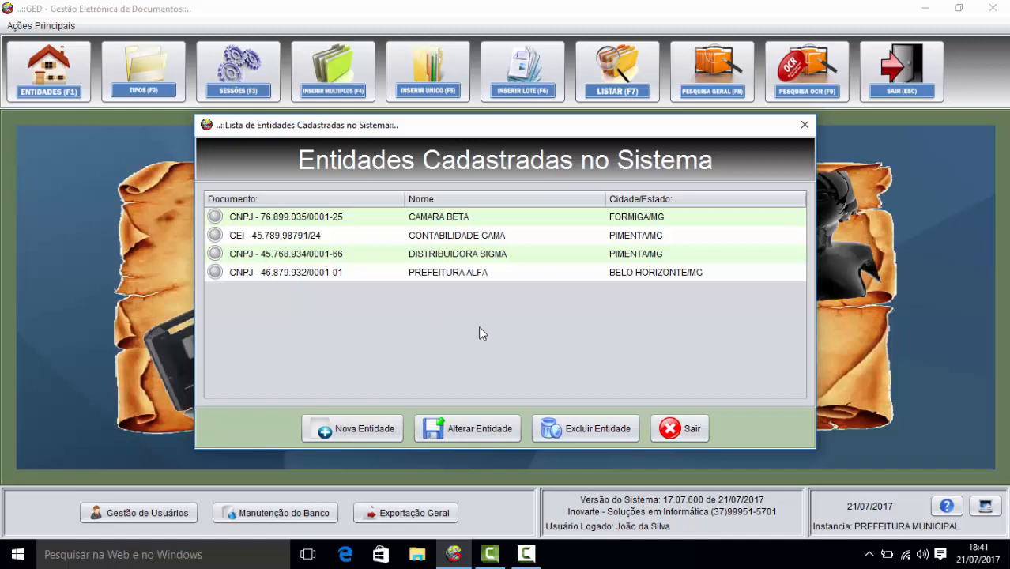
pyautogui.click(689, 431)
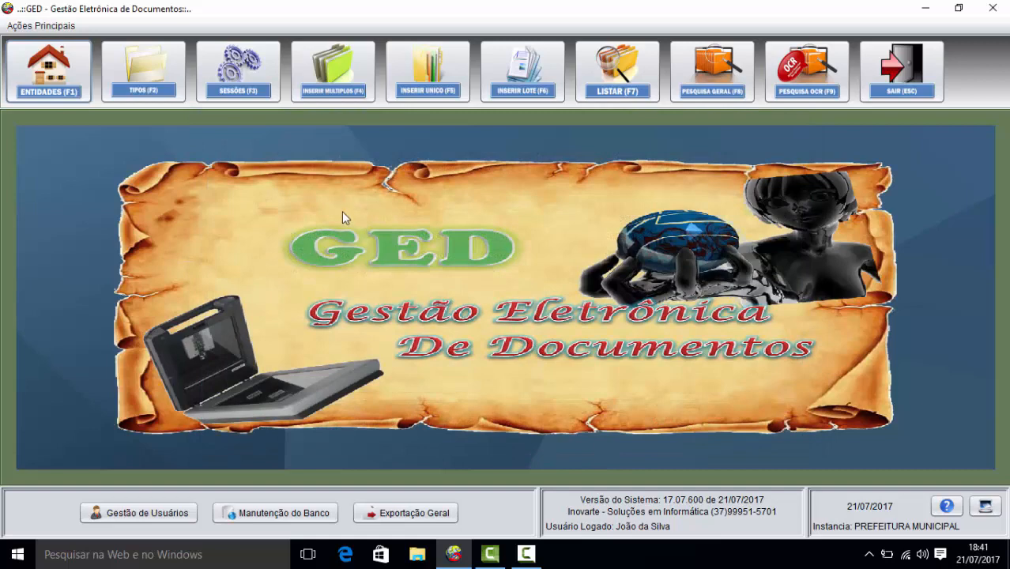
pyautogui.click(251, 92)
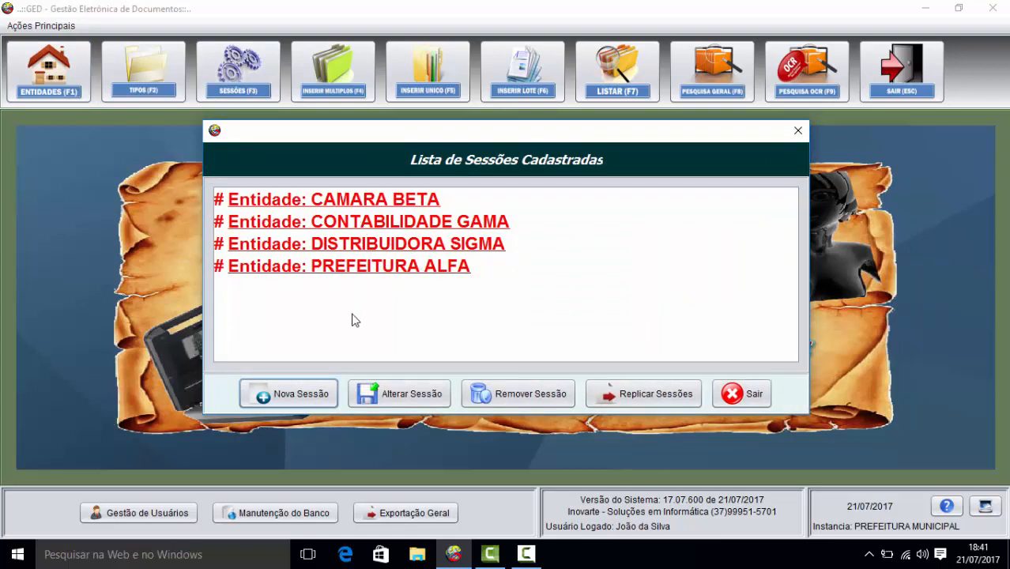
pyautogui.click(302, 395)
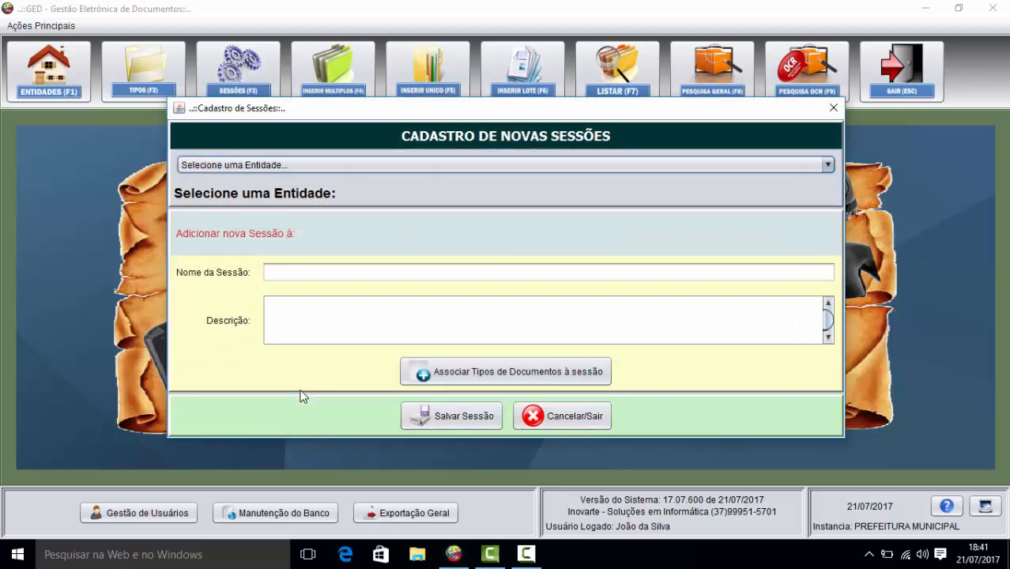
pyautogui.click(419, 164)
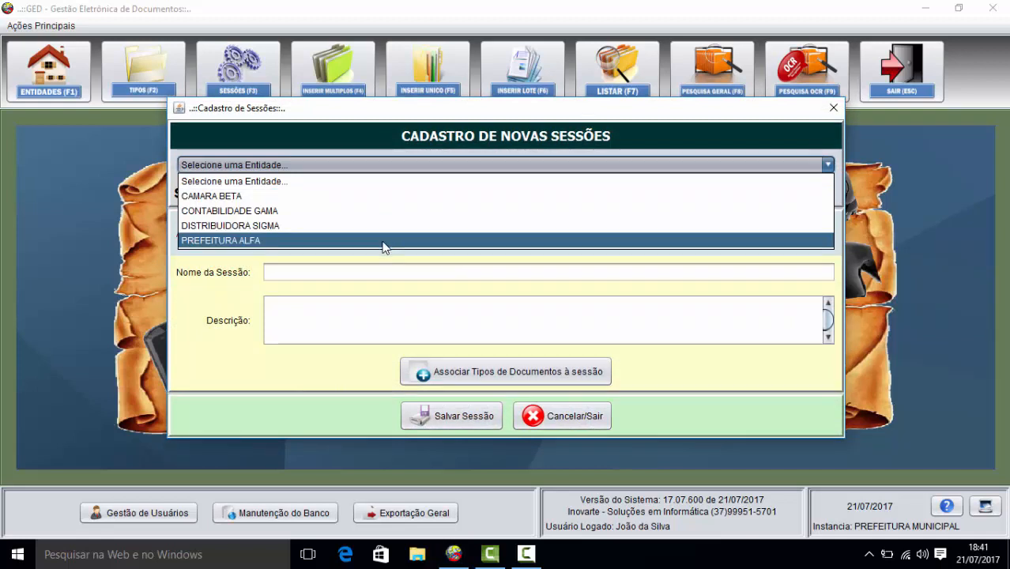
pyautogui.click(385, 240)
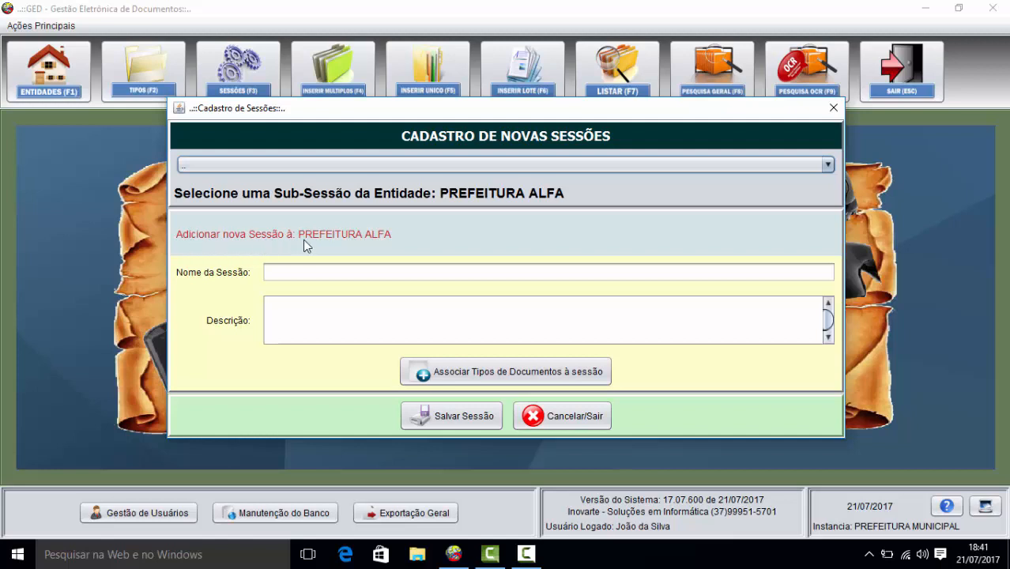
# Step: Name the session CONTABILIDADE, save it, and bring up a fresh new-session form
pyautogui.click(352, 274)
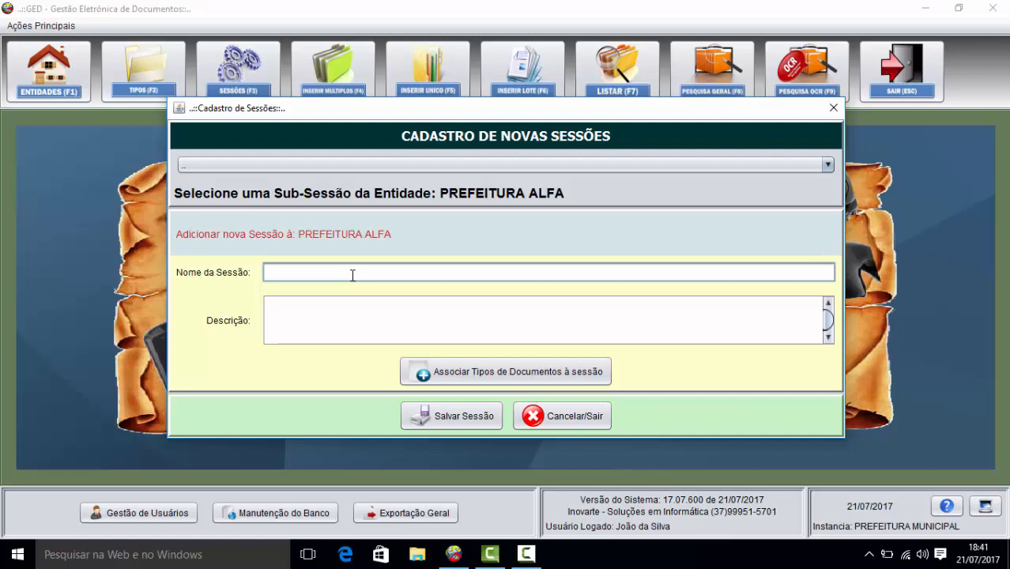
pyautogui.write('CONTABILIDADE')
pyautogui.click(456, 411)
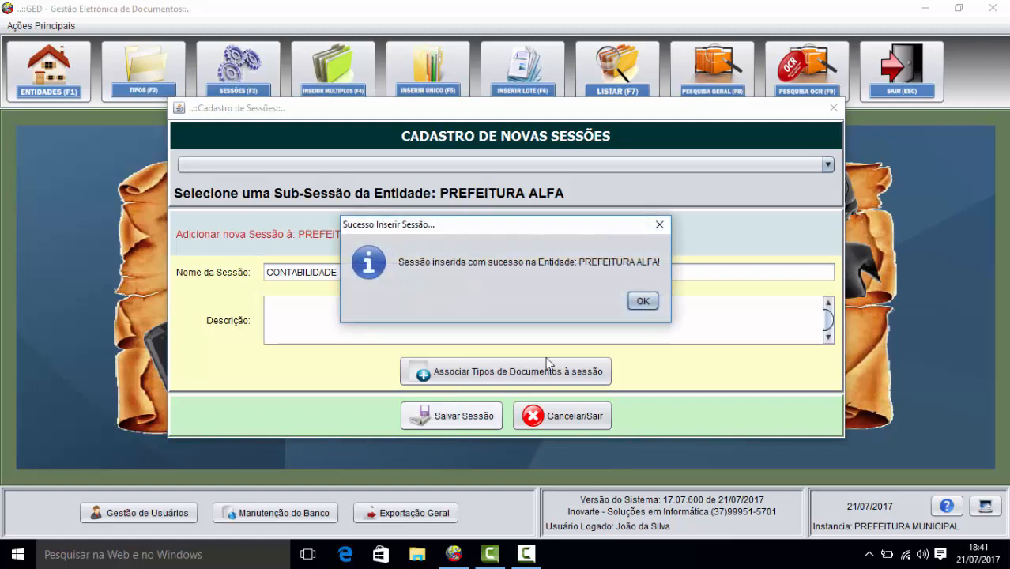
pyautogui.click(643, 301)
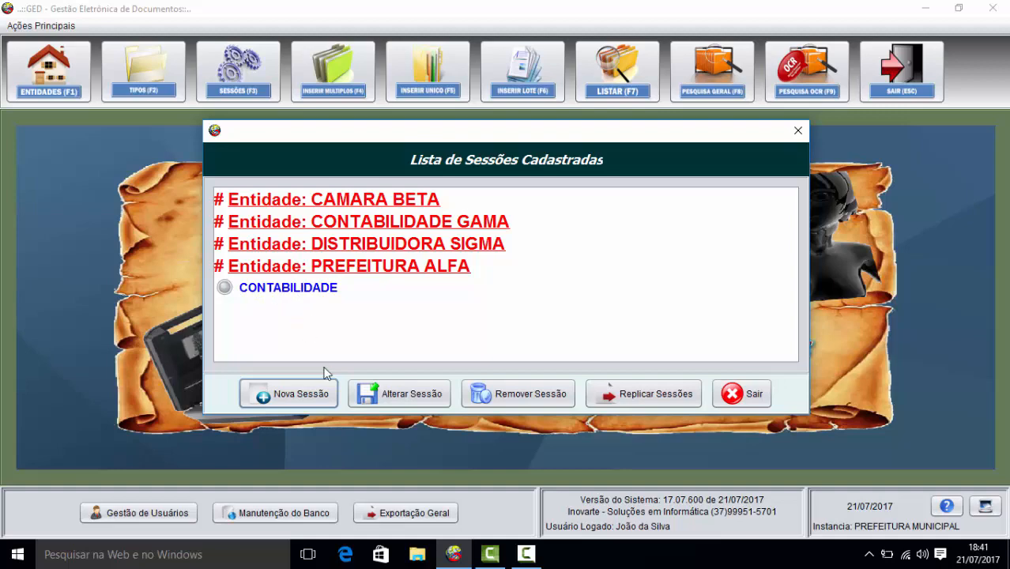
pyautogui.click(301, 393)
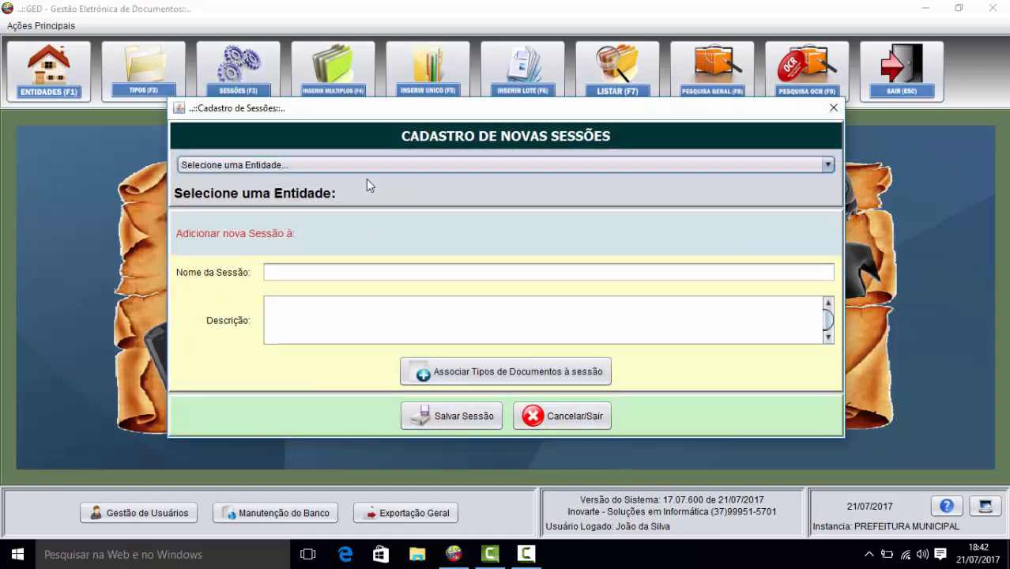
pyautogui.click(367, 166)
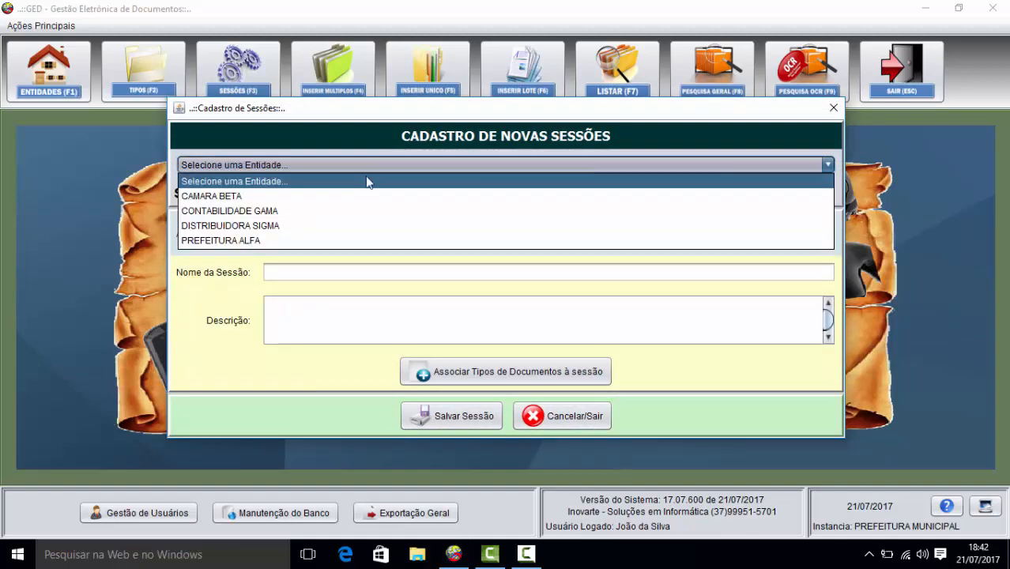
pyautogui.click(341, 240)
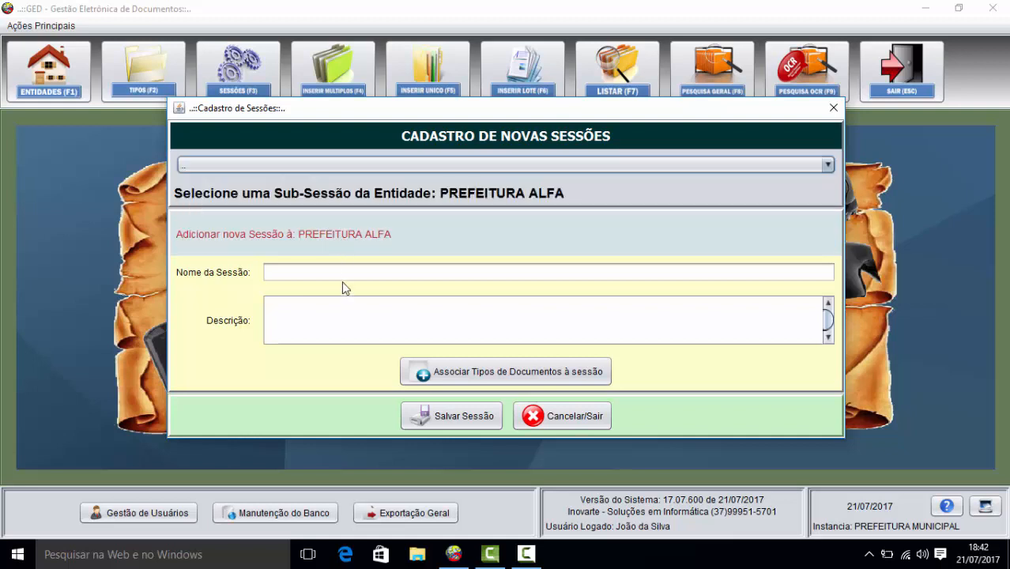
pyautogui.click(418, 165)
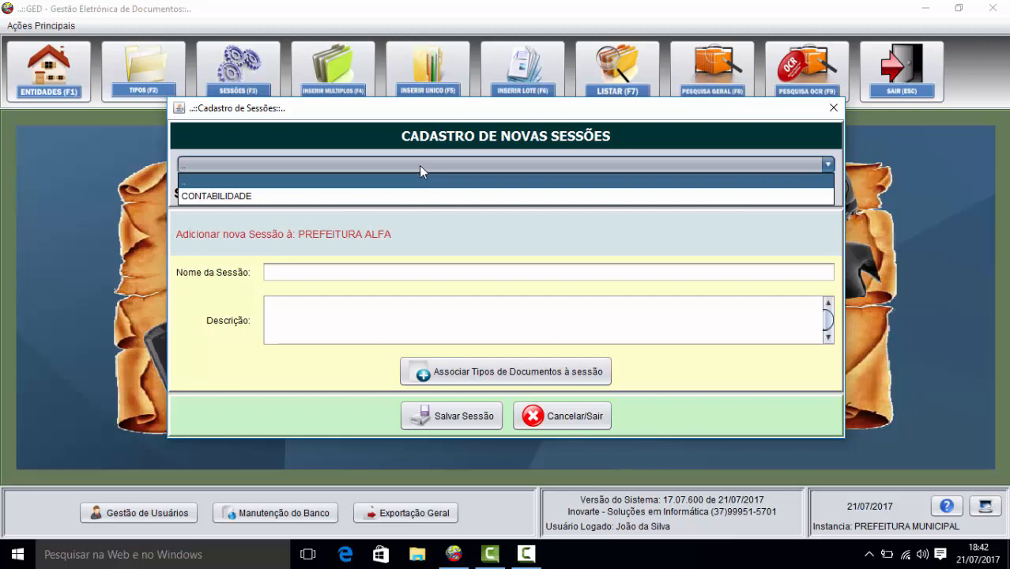
pyautogui.click(393, 197)
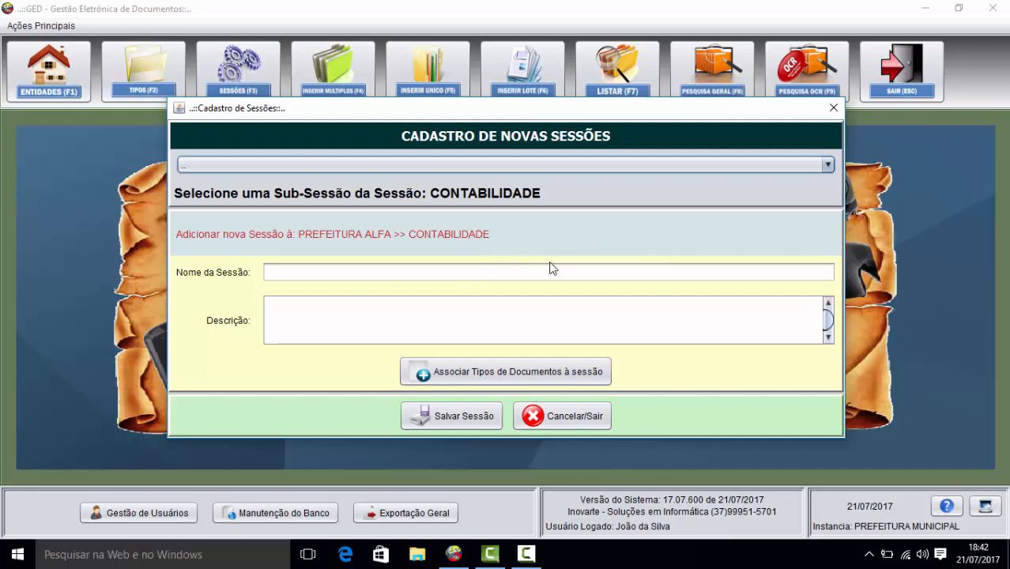
pyautogui.click(466, 164)
pyautogui.click(404, 183)
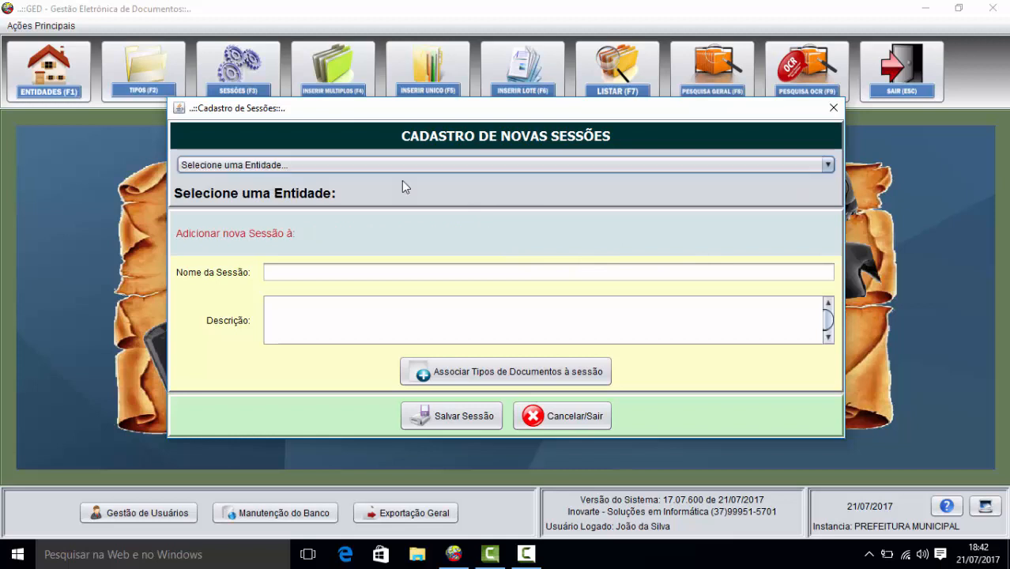
# Step: Save session PROCURADORIA under PREFEITURA ALFA, described 'Setor de Procuradoria e Departamento Jurídico'
pyautogui.click(405, 169)
pyautogui.click(399, 239)
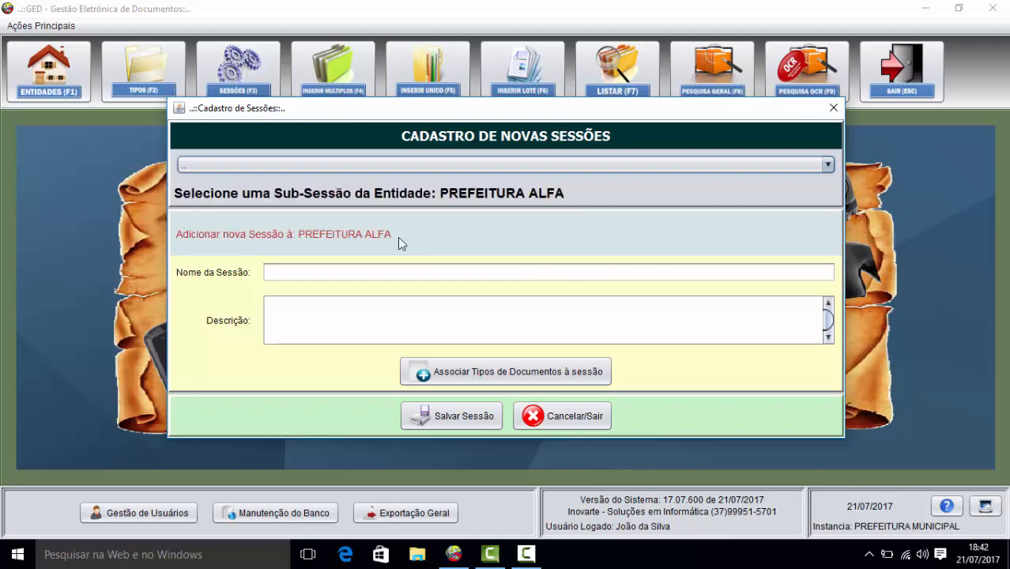
pyautogui.click(409, 274)
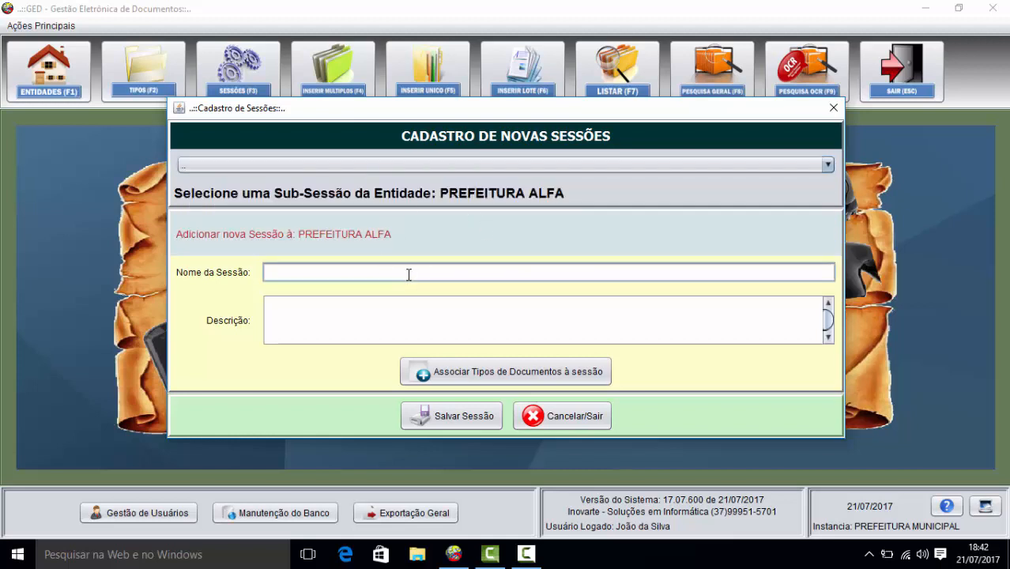
pyautogui.write('PROCURADORIA')
pyautogui.click(378, 316)
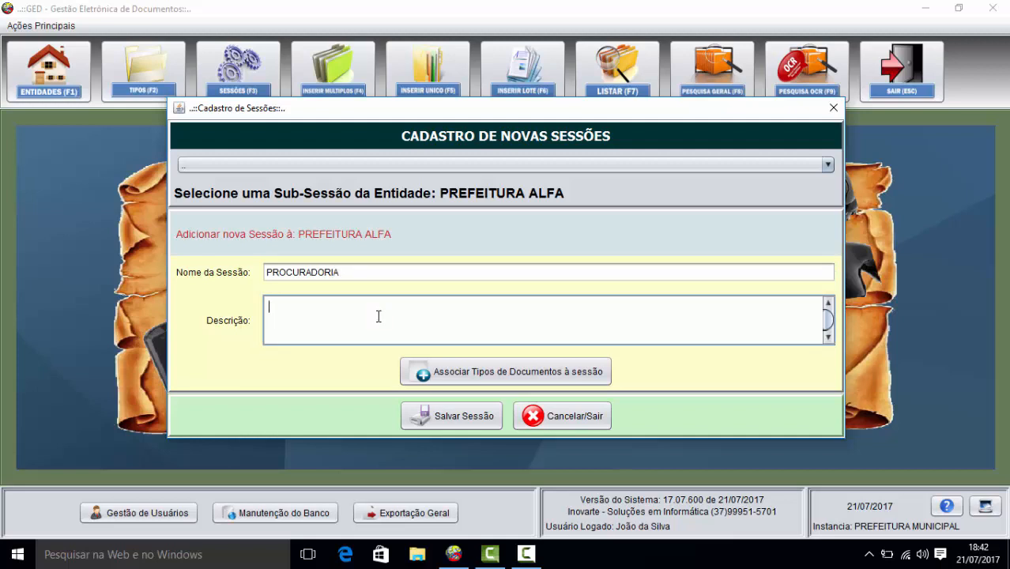
pyautogui.write('Setor de Procurador')
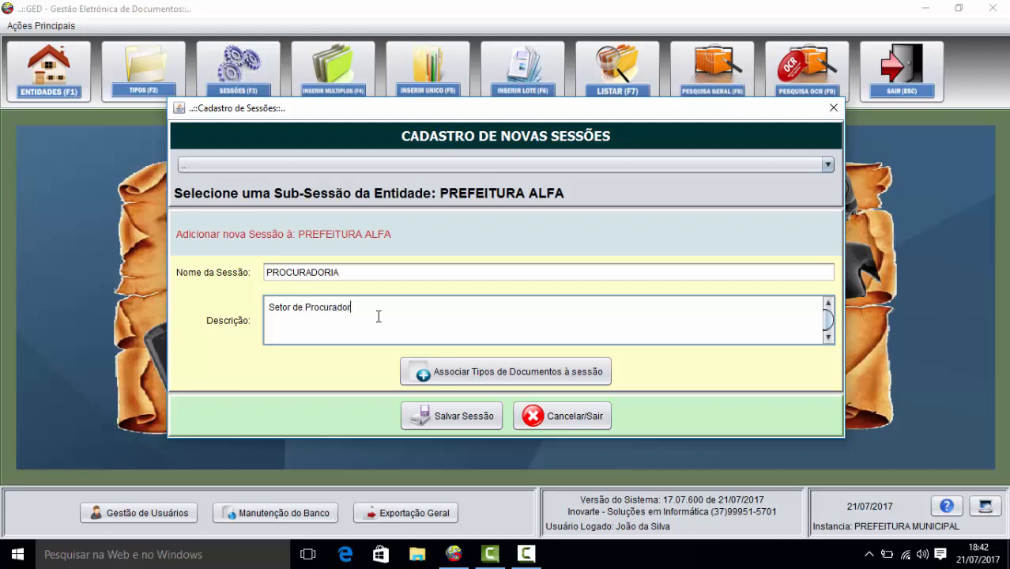
pyautogui.write('ia e Departamento Jurídico')
pyautogui.click(458, 417)
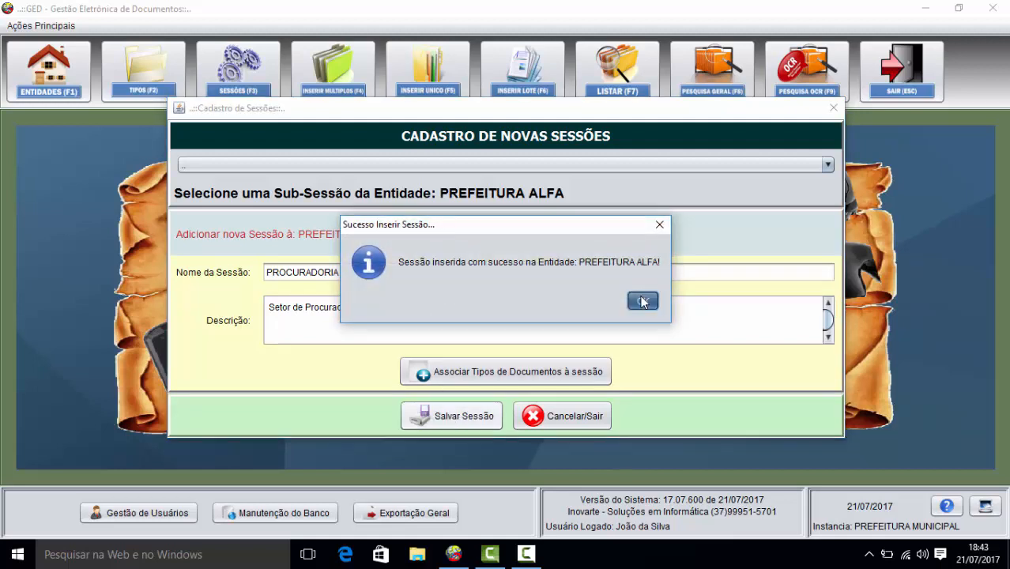
pyautogui.click(643, 302)
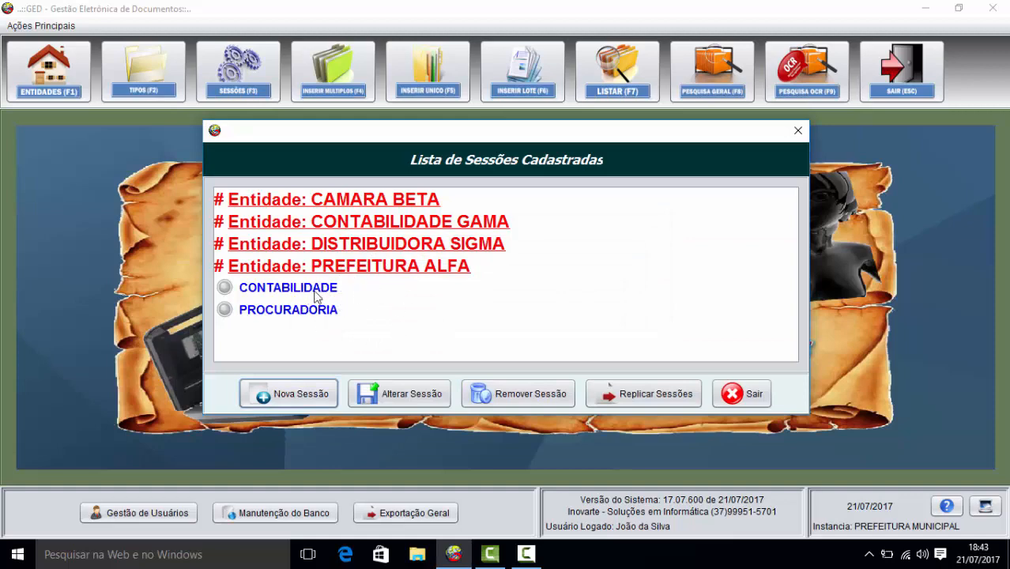
# Step: Register and save a PREFEITURA ALFA session named COMPRAS E LICITAÇÕES, fixing a typo first
pyautogui.click(310, 395)
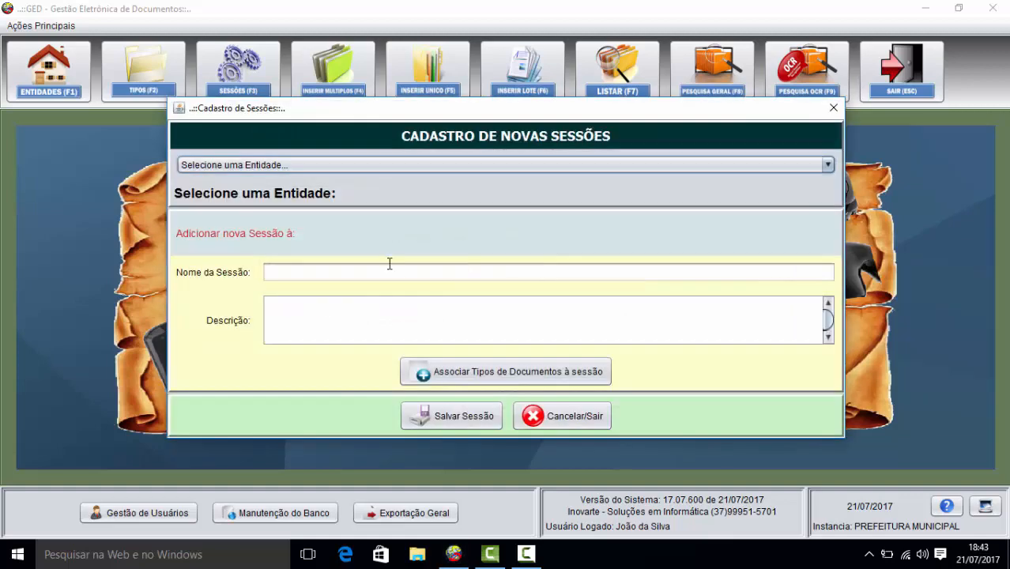
pyautogui.click(374, 167)
pyautogui.click(340, 244)
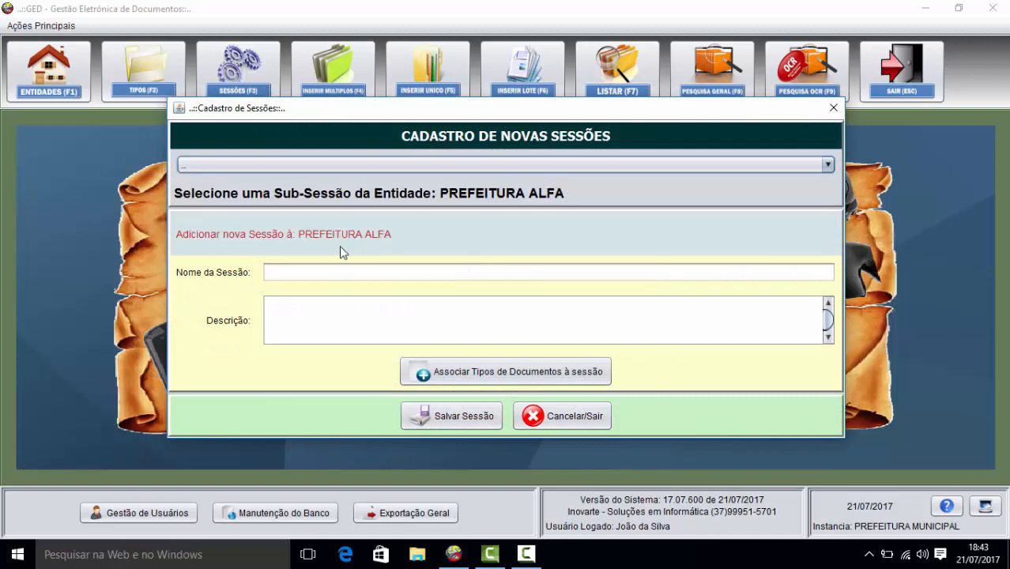
pyautogui.click(332, 271)
pyautogui.write('coma')
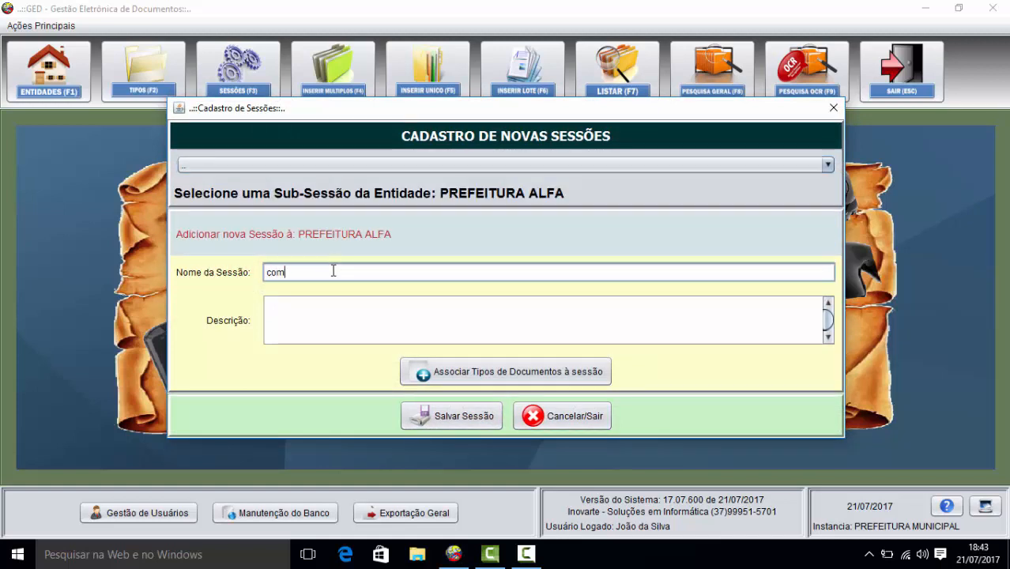
pyautogui.press('BackSpace')
pyautogui.press('BackSpace')
pyautogui.press('BackSpace')
pyautogui.press('BackSpace')
pyautogui.write('COMPRAS E LICITAÇÕES')
pyautogui.click(439, 421)
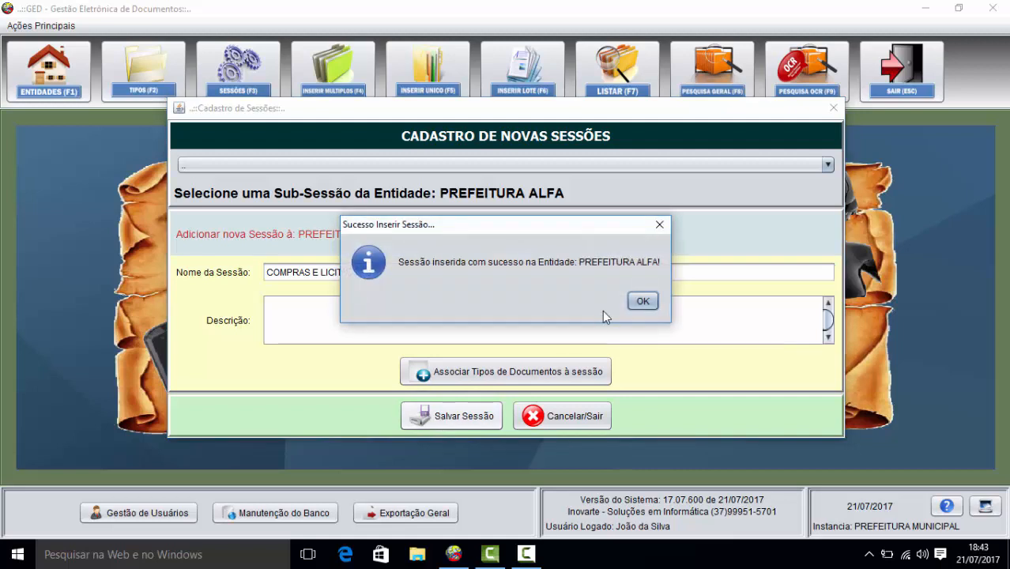
pyautogui.click(643, 301)
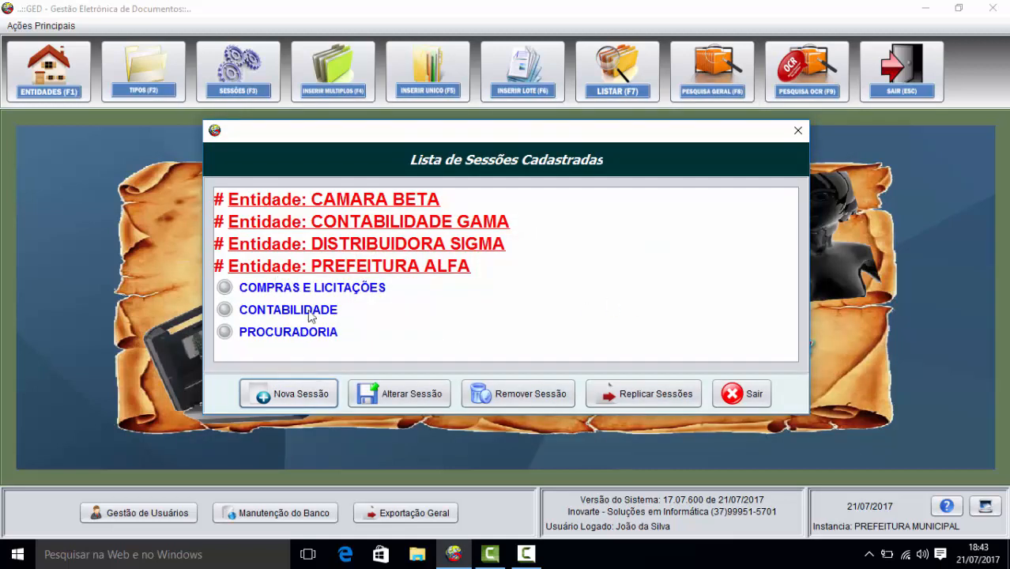
# Step: Create and save the ENGENHARIA session for PREFEITURA ALFA, then scroll the session list
pyautogui.click(292, 399)
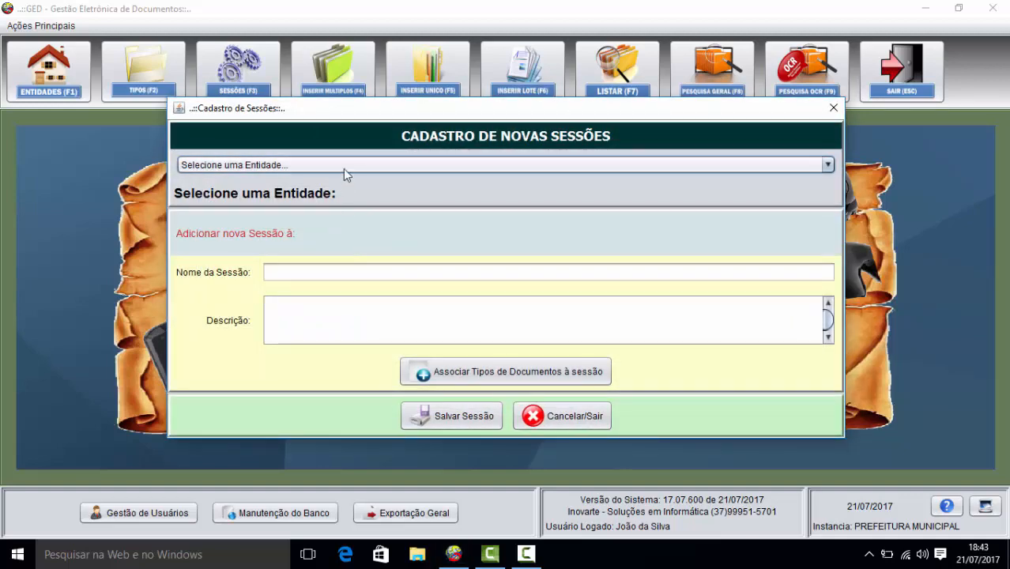
pyautogui.click(343, 166)
pyautogui.click(327, 236)
pyautogui.click(322, 271)
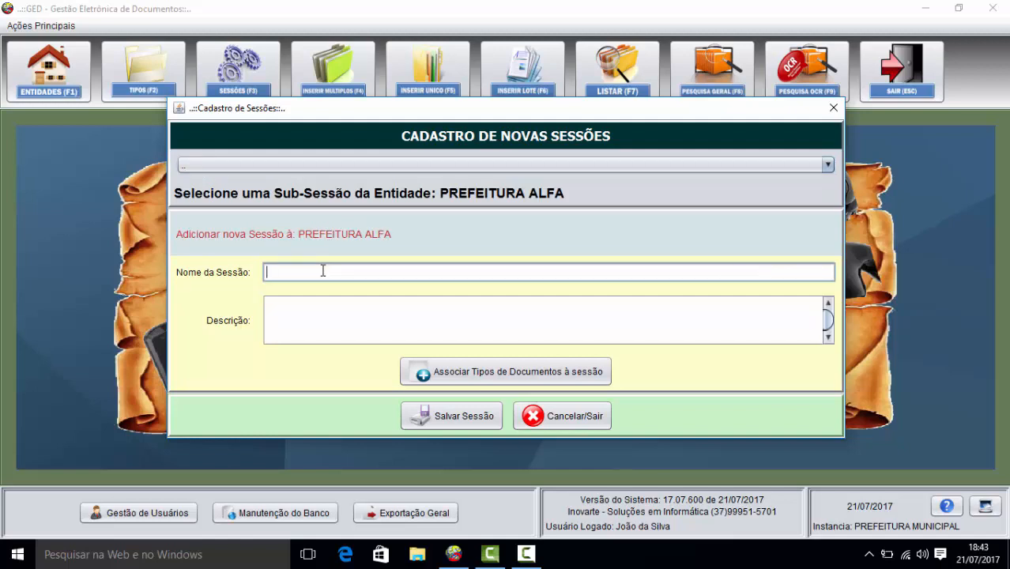
pyautogui.write('ENGENHARIA')
pyautogui.click(434, 421)
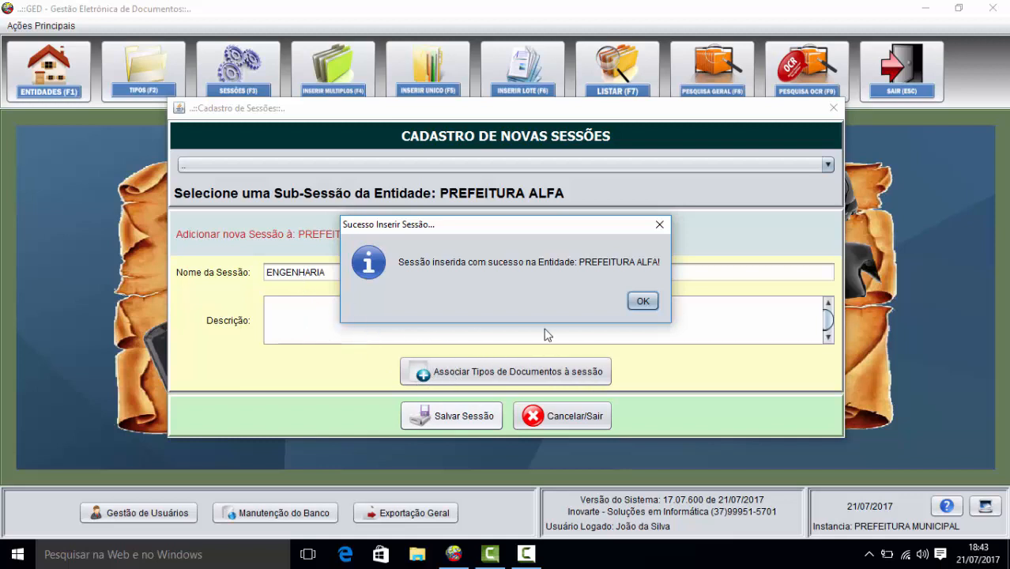
pyautogui.click(642, 301)
pyautogui.scroll(-1, 419, 353)
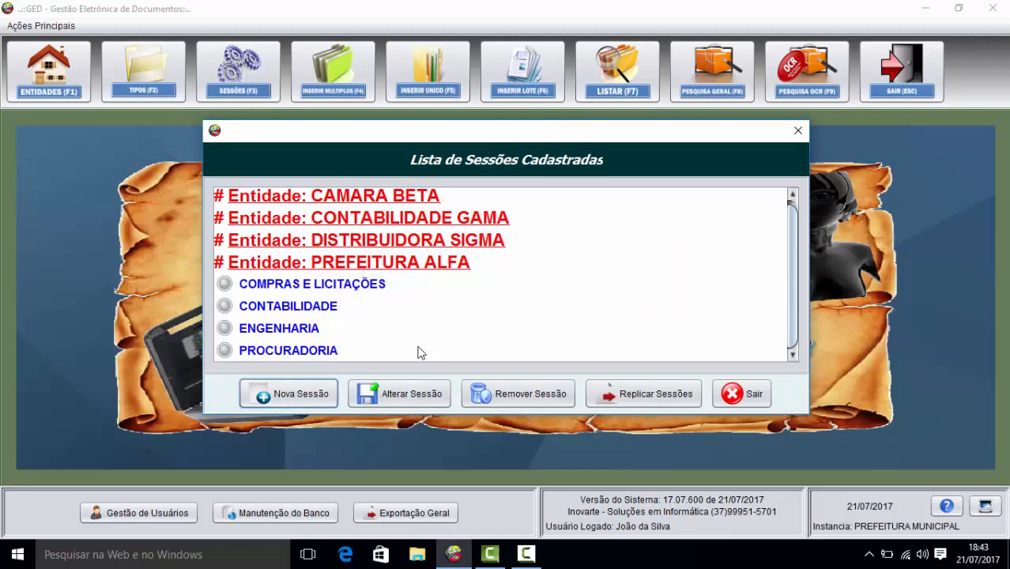
# Step: Edit the CONTABILIDADE session and show the document types available to associate
pyautogui.click(278, 314)
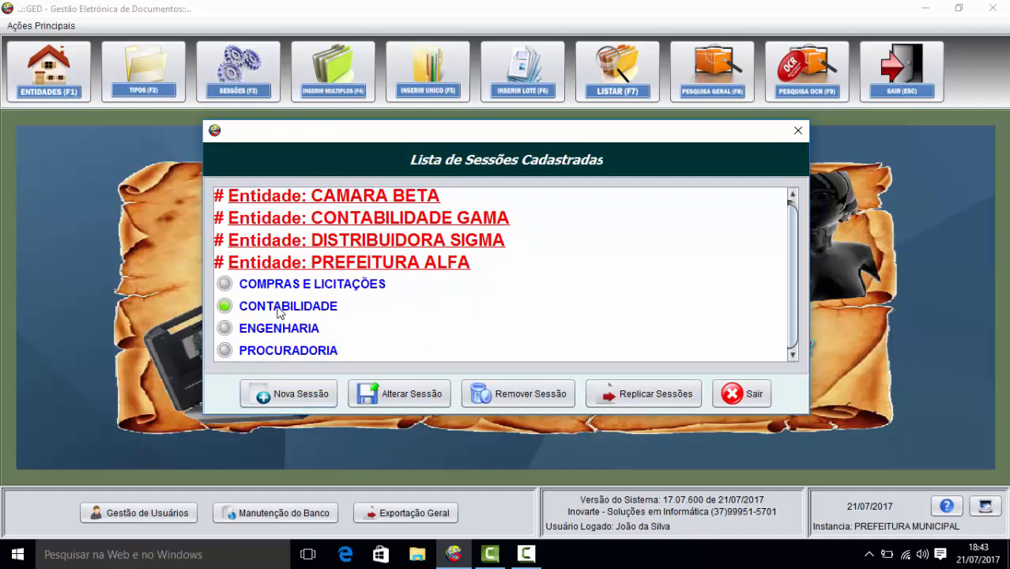
pyautogui.click(412, 393)
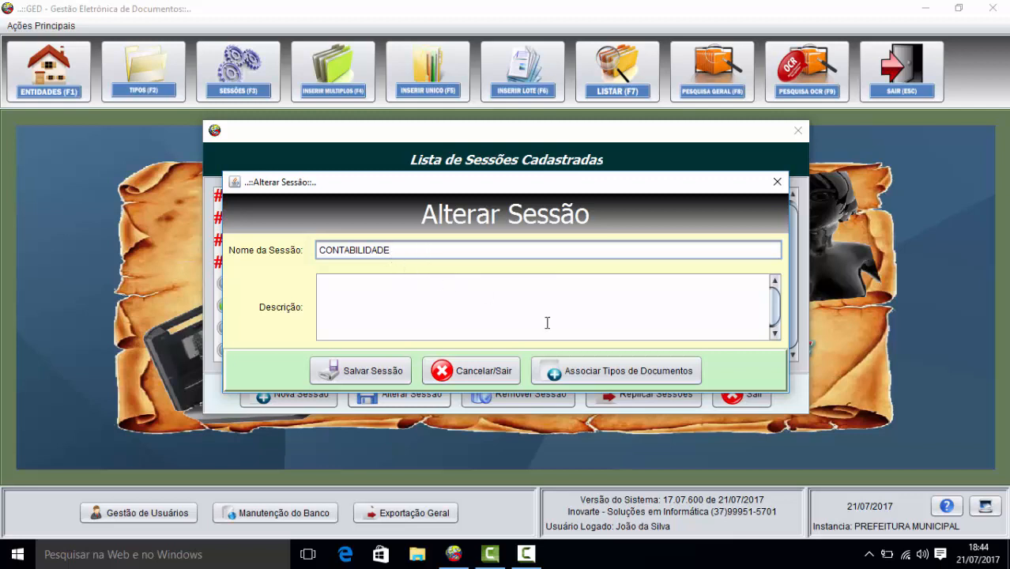
pyautogui.click(599, 376)
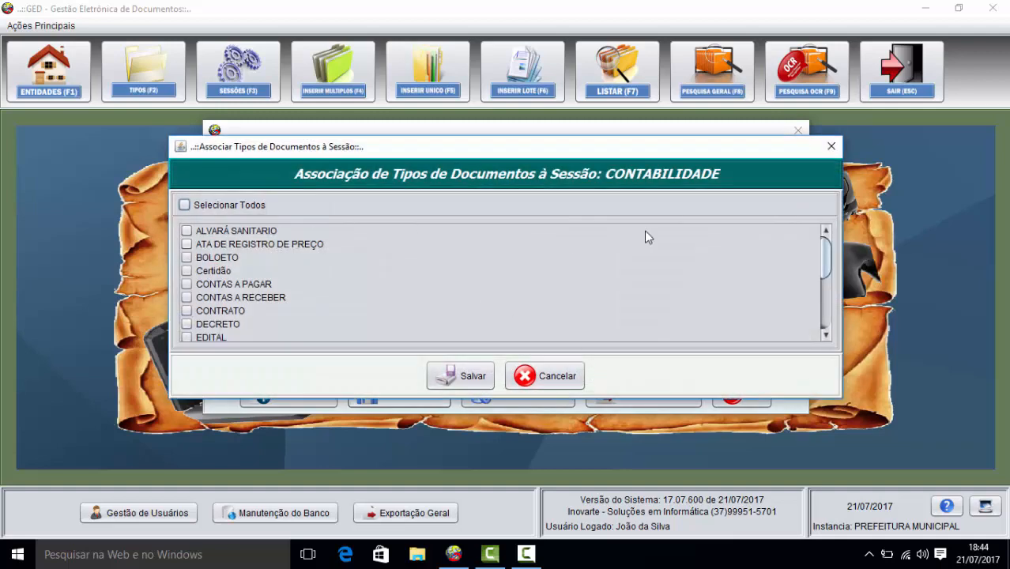
# Step: Tick CONTAS A PAGAR, CONTAS A RECEBER and EMPENHO
pyautogui.moveTo(826, 260)
pyautogui.mouseDown()
pyautogui.moveTo(827, 312)
pyautogui.moveTo(826, 259)
pyautogui.mouseUp()
pyautogui.click(188, 285)
pyautogui.click(187, 298)
pyautogui.scroll(-3, 540, 306)
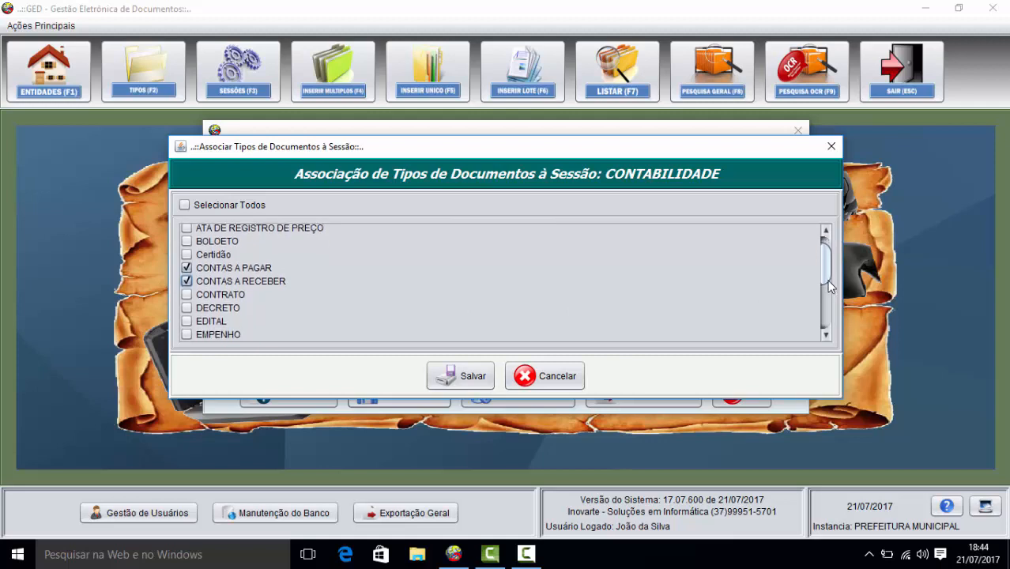
pyautogui.click(188, 312)
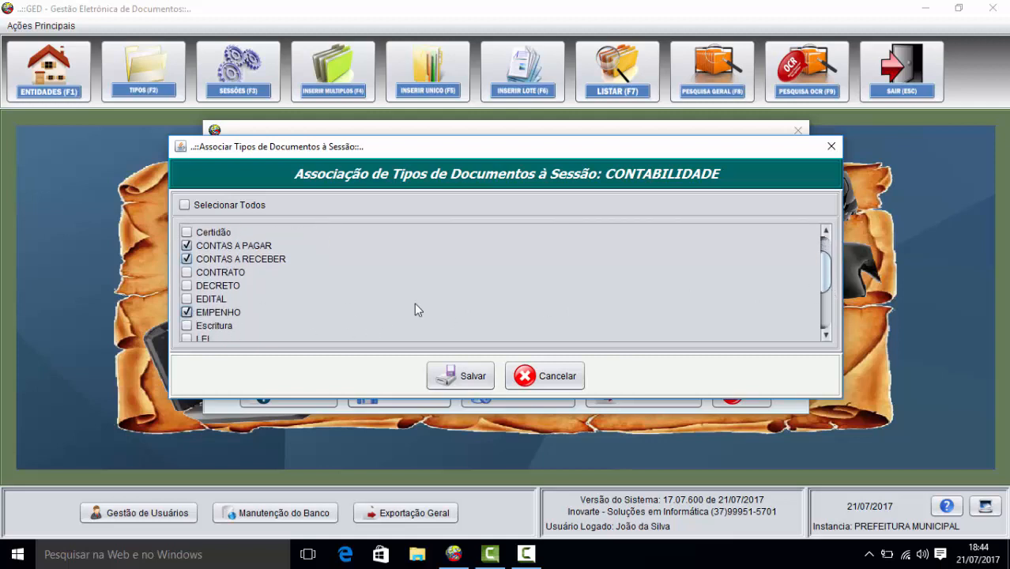
# Step: Tick LIVRO CAIXA, LIVRO RAZÃO, NAF's and NOTA FISCAL
pyautogui.moveTo(828, 280); pyautogui.dragTo(828, 297)
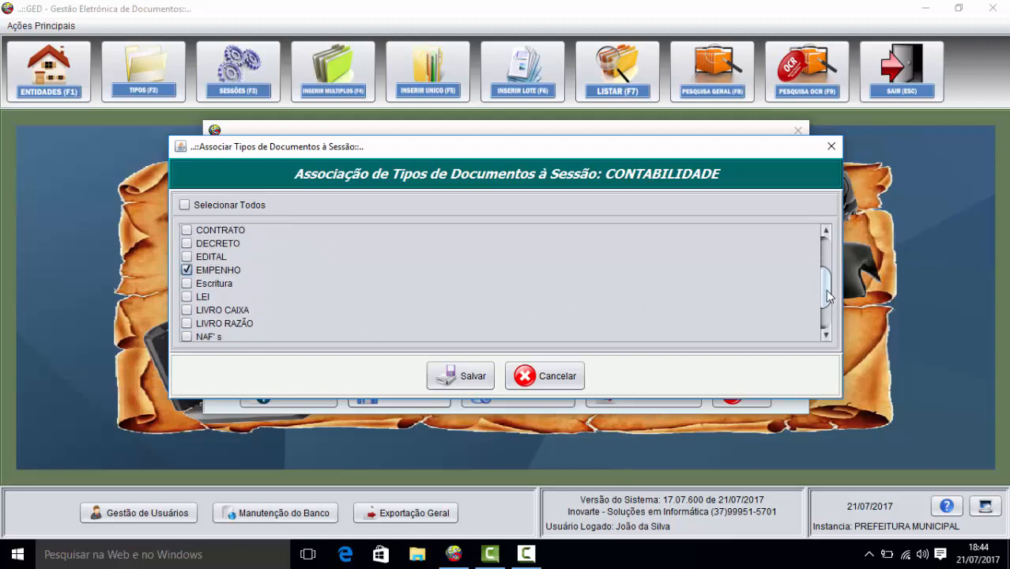
pyautogui.click(188, 308)
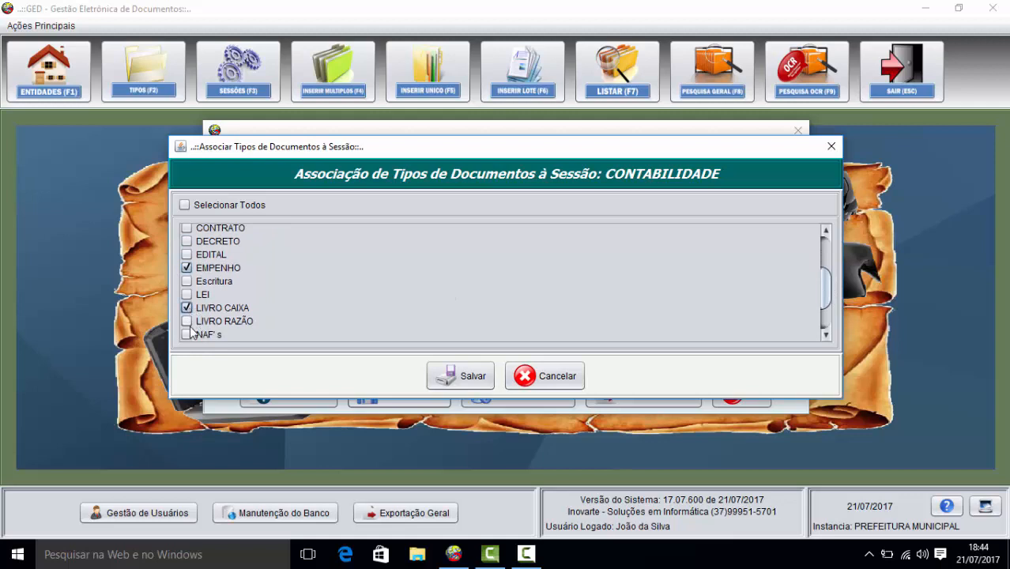
pyautogui.click(188, 322)
pyautogui.click(187, 336)
pyautogui.moveTo(826, 298); pyautogui.dragTo(818, 316)
pyautogui.click(187, 294)
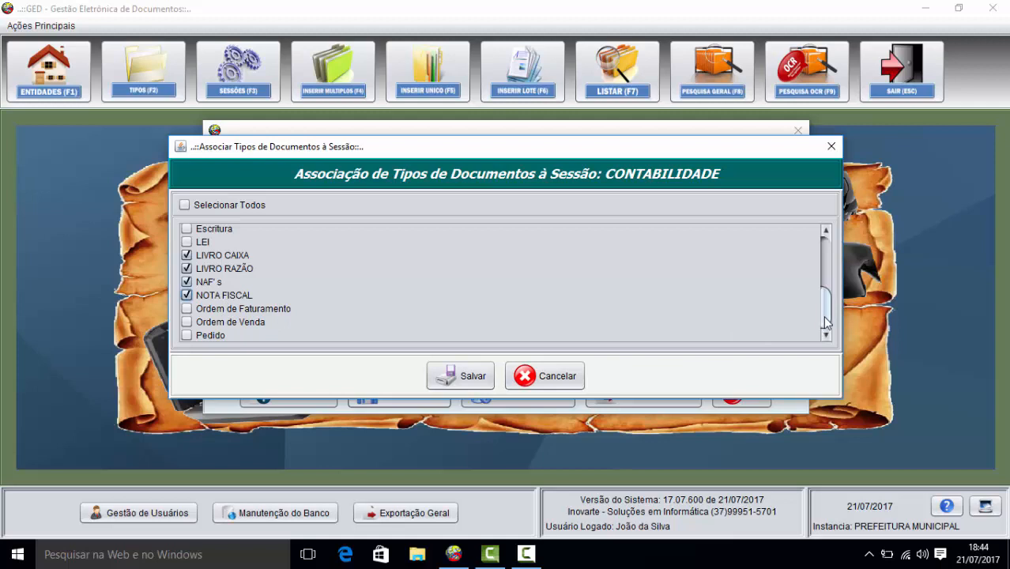
# Step: Save the document-type links and the CONTABILIDADE session
pyautogui.moveTo(825, 320)
pyautogui.mouseDown()
pyautogui.moveTo(829, 243)
pyautogui.moveTo(842, 318)
pyautogui.mouseUp()
pyautogui.click(458, 374)
pyautogui.click(396, 377)
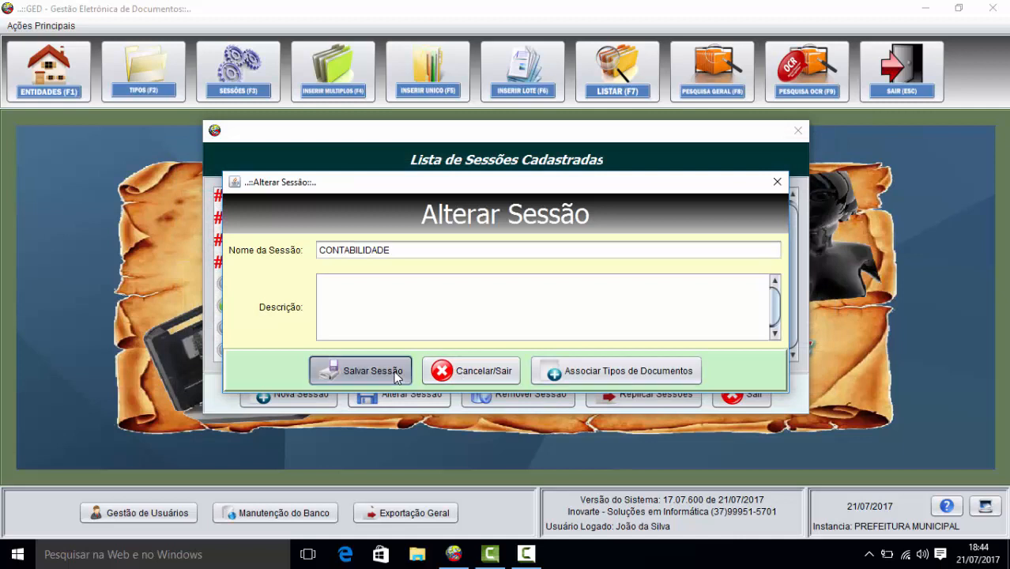
pyautogui.click(579, 316)
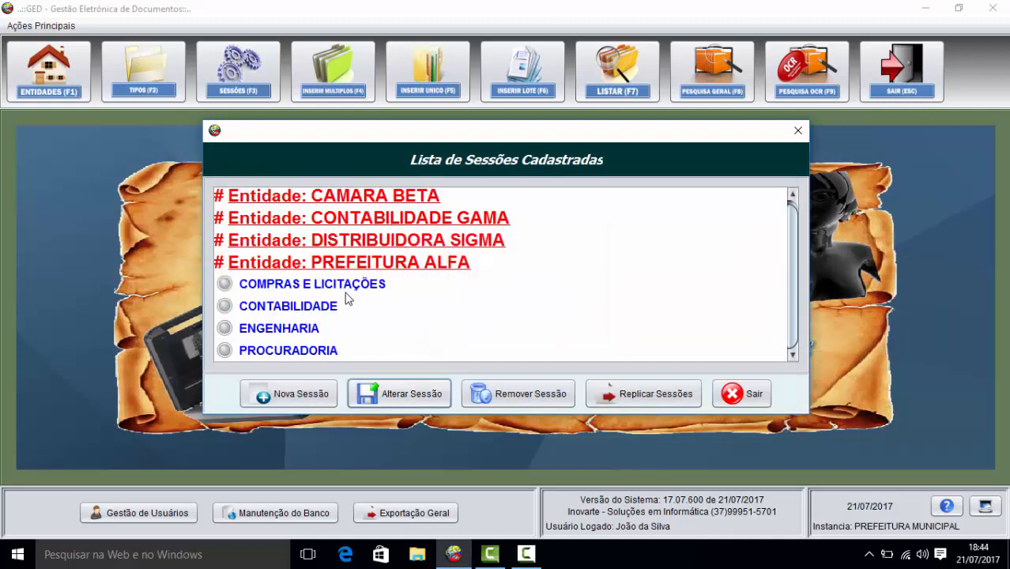
# Step: Review CONTABILIDADE's linked document types without changes, then switch to the document types list
pyautogui.click(302, 307)
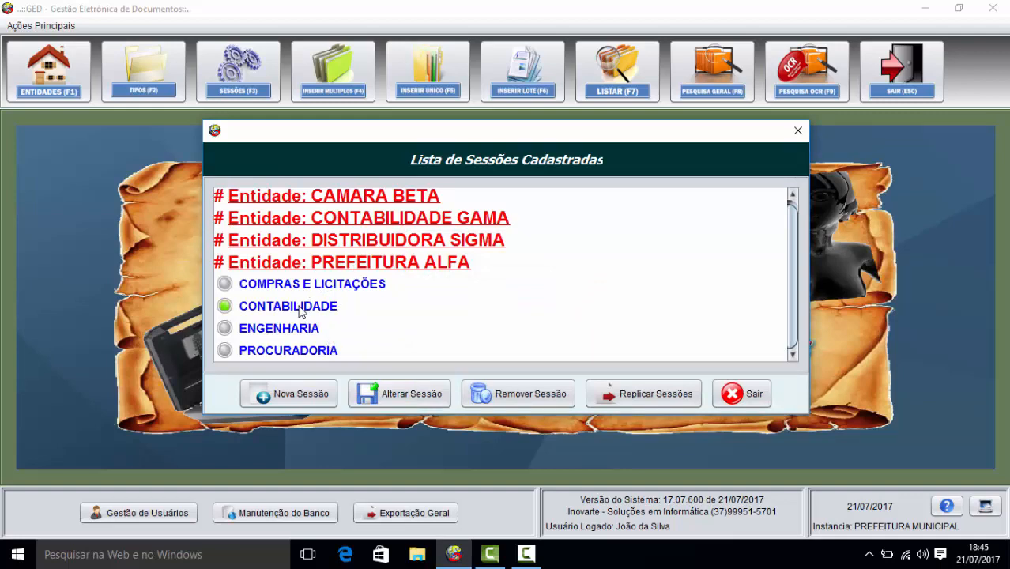
pyautogui.click(410, 391)
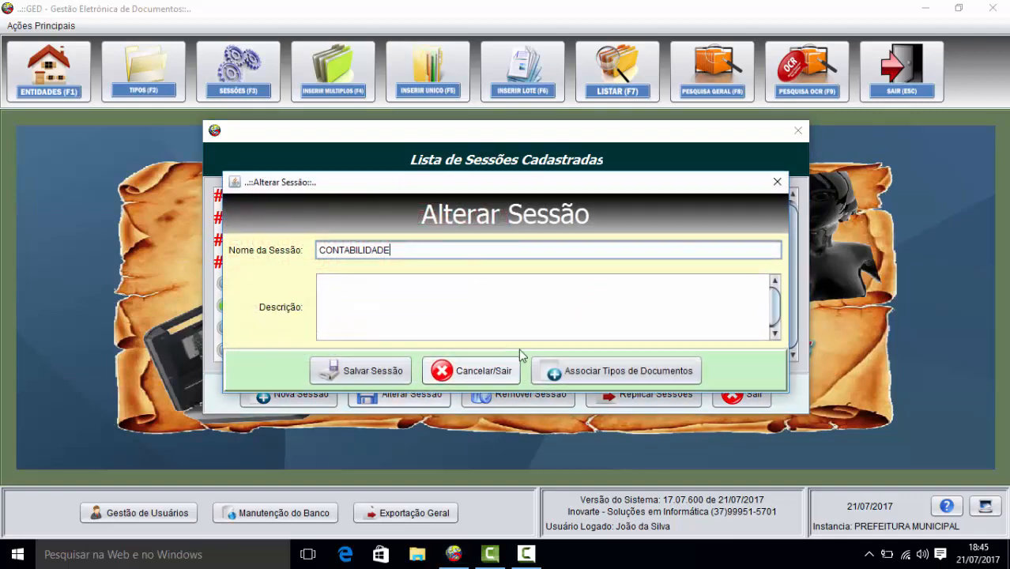
pyautogui.click(612, 370)
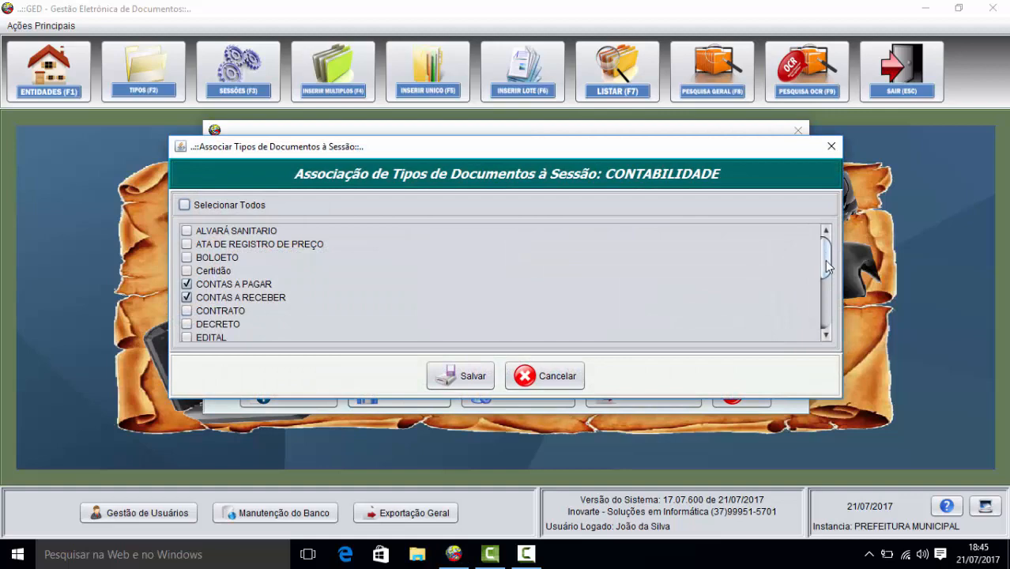
pyautogui.moveTo(825, 261); pyautogui.dragTo(827, 235)
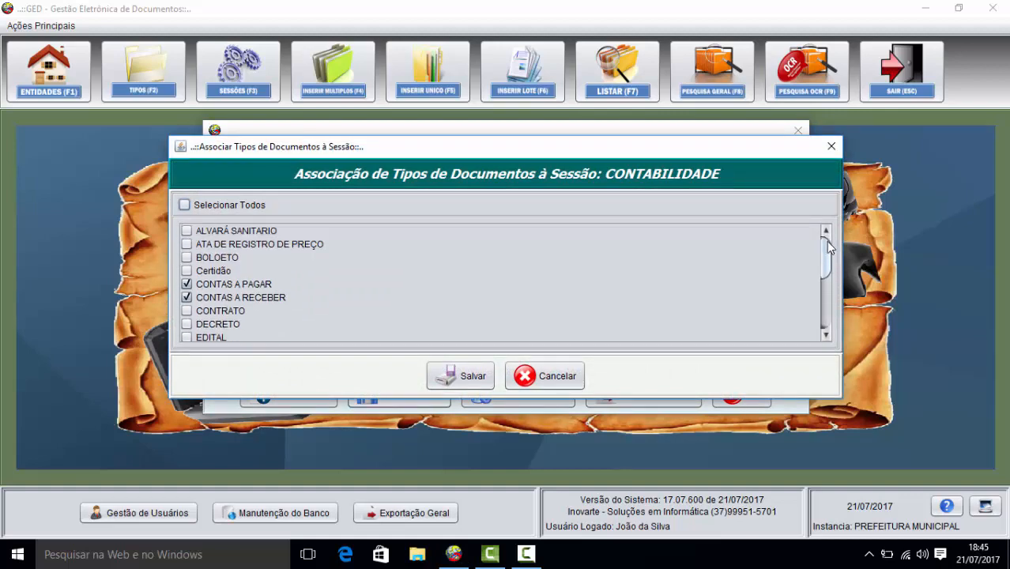
pyautogui.click(570, 377)
pyautogui.click(493, 368)
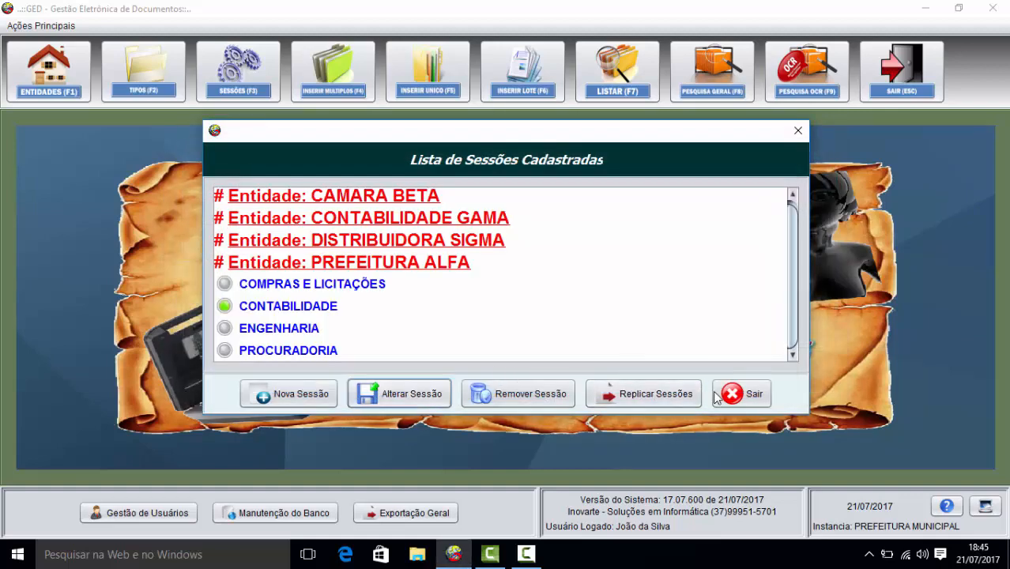
pyautogui.click(715, 395)
pyautogui.click(145, 92)
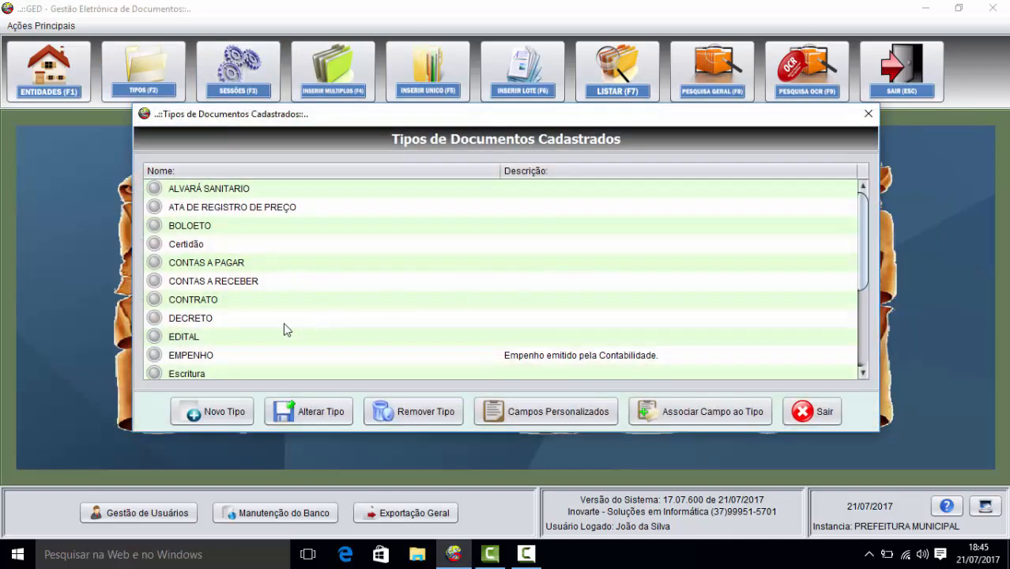
# Step: Inspect EMPENHO's sessions, toggling ENGENHARIA without keeping it, then close the document types list
pyautogui.click(178, 360)
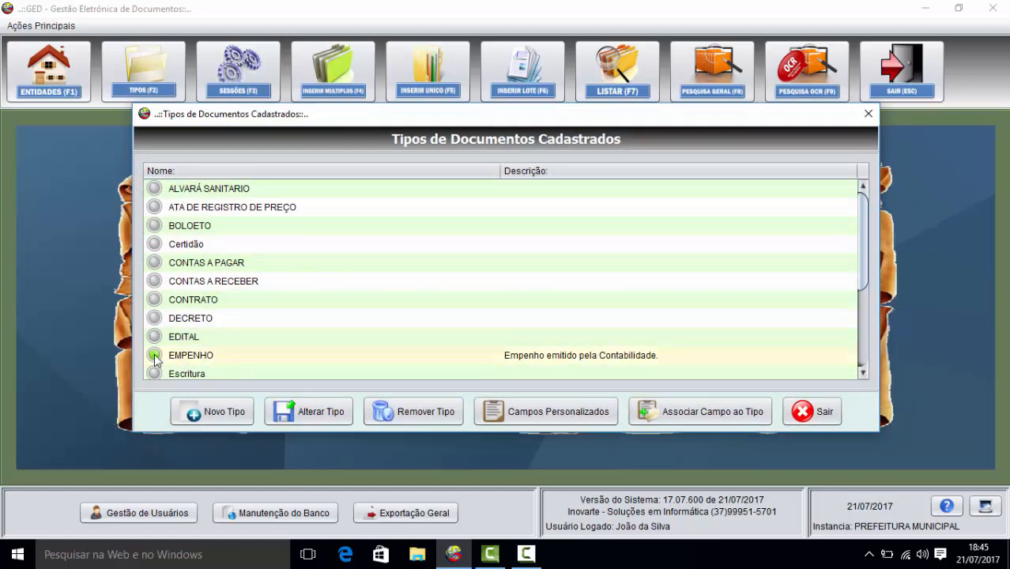
pyautogui.click(314, 412)
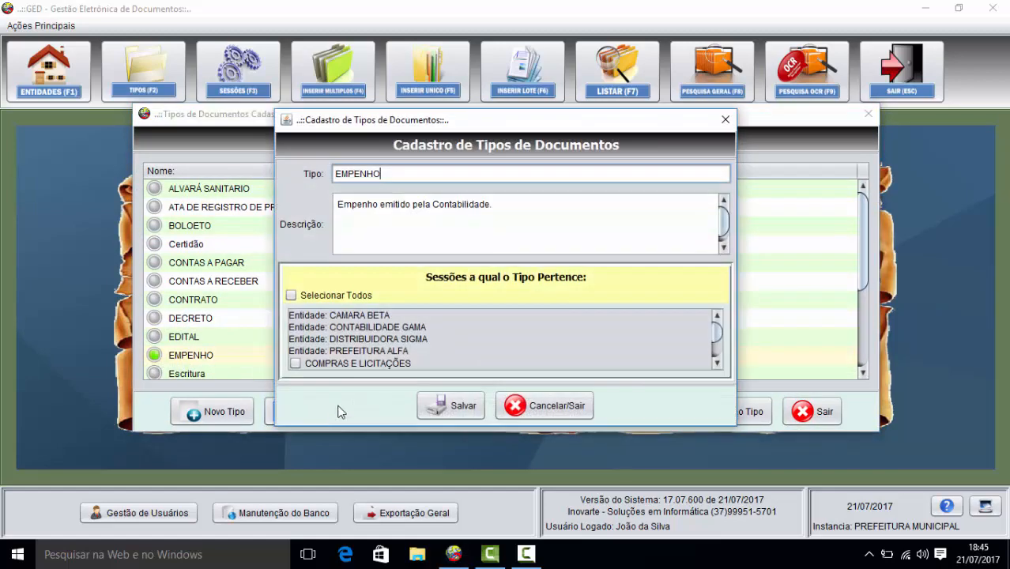
pyautogui.moveTo(718, 335); pyautogui.dragTo(724, 350)
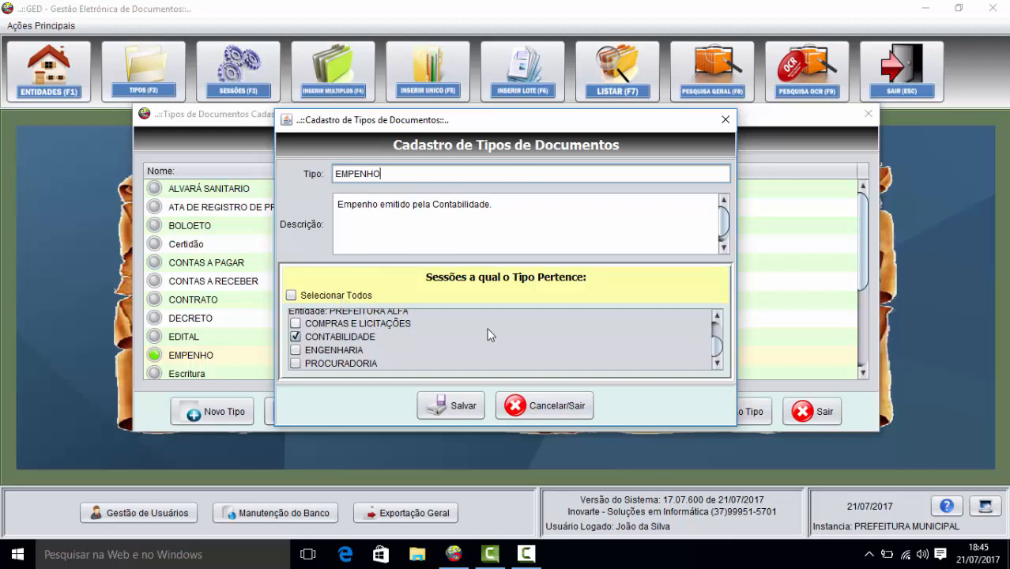
pyautogui.moveTo(718, 350)
pyautogui.mouseDown()
pyautogui.moveTo(717, 326)
pyautogui.moveTo(718, 350)
pyautogui.mouseUp()
pyautogui.click(337, 350)
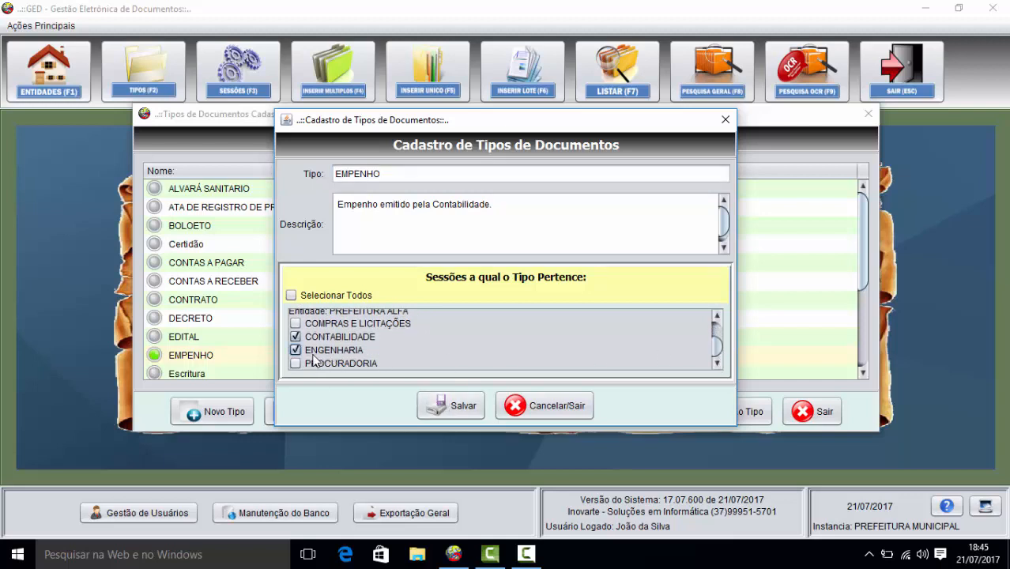
pyautogui.click(332, 354)
pyautogui.click(540, 406)
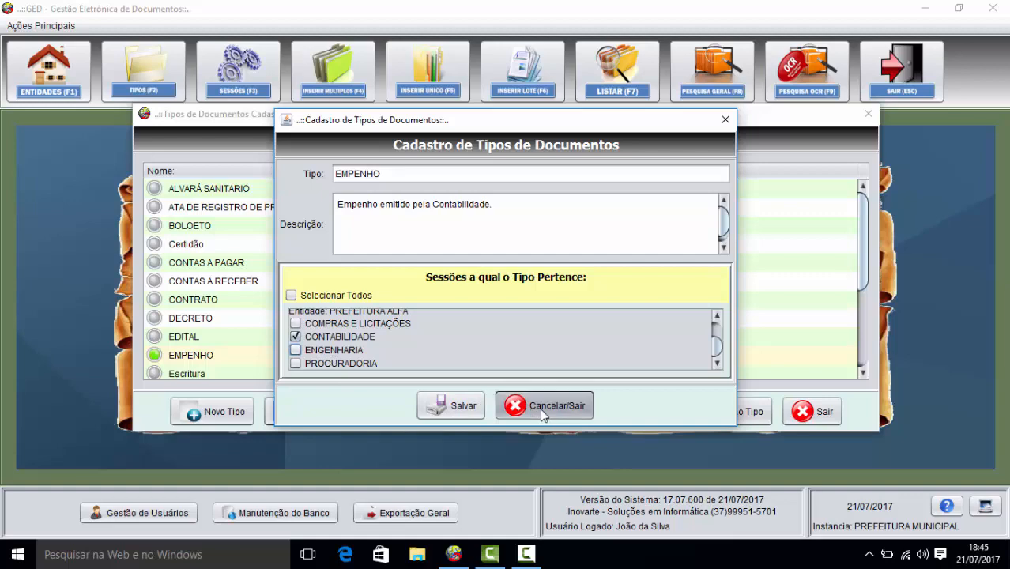
pyautogui.click(620, 302)
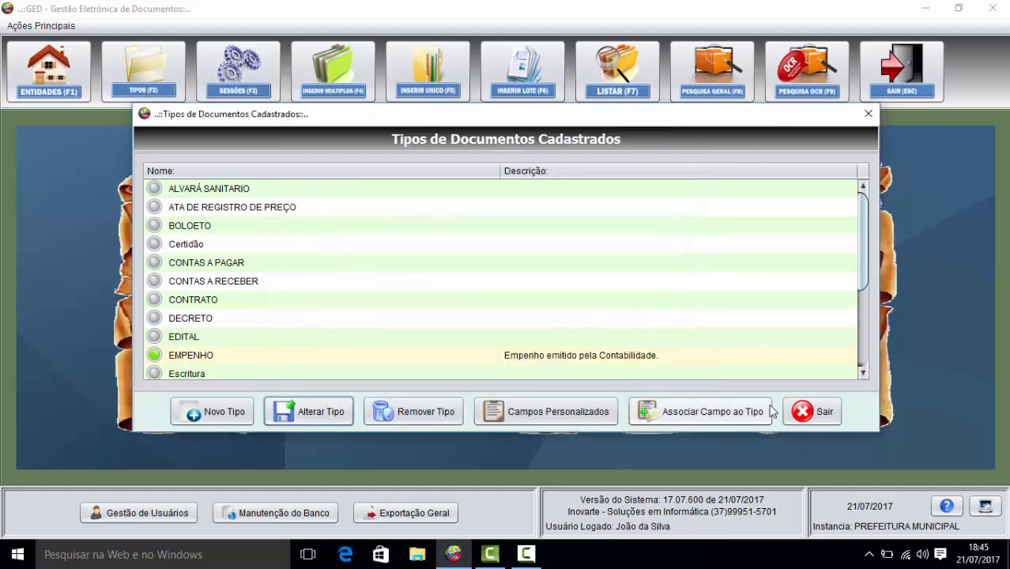
pyautogui.click(811, 417)
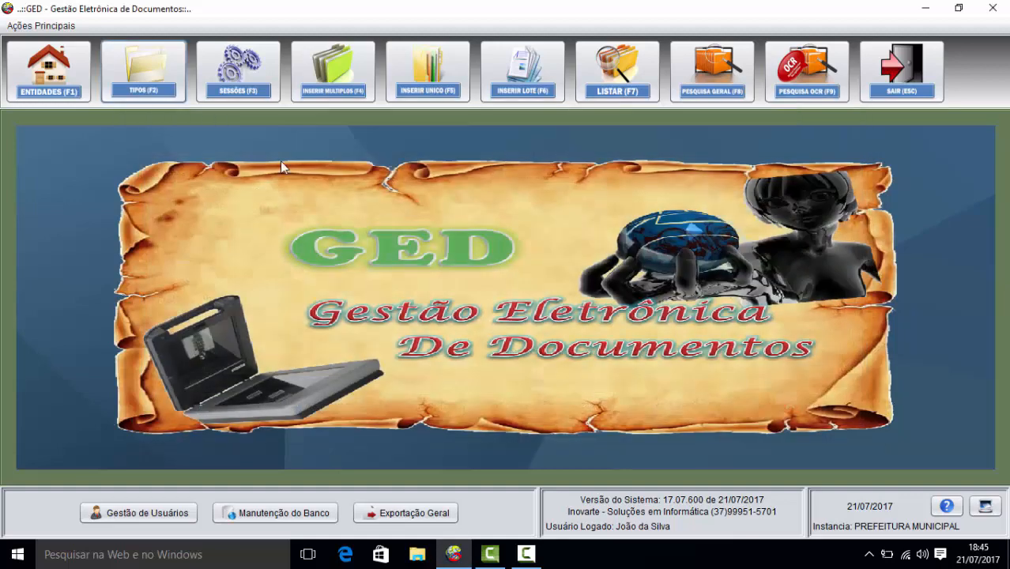
# Step: Start a new PREFEITURA ALFA session with CONTABILIDADE as parent, named RECURSOS PRÓPRIOS
pyautogui.click(251, 95)
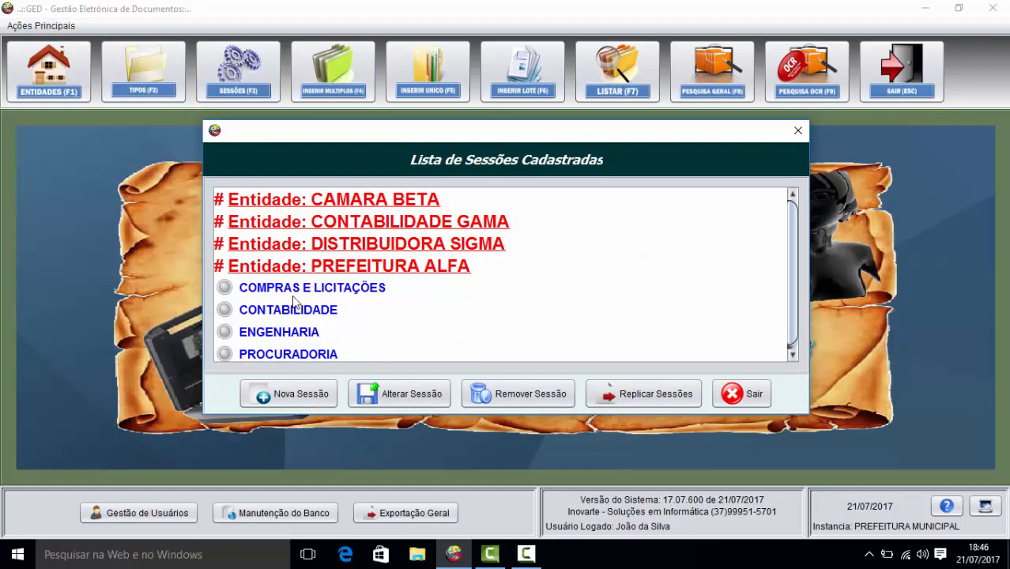
pyautogui.click(307, 393)
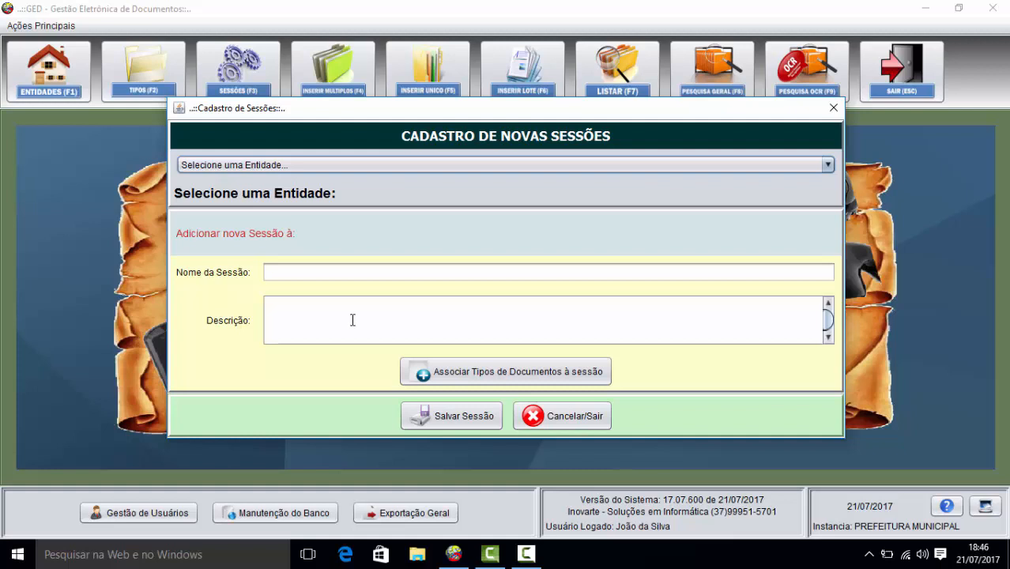
pyautogui.click(311, 167)
pyautogui.click(301, 237)
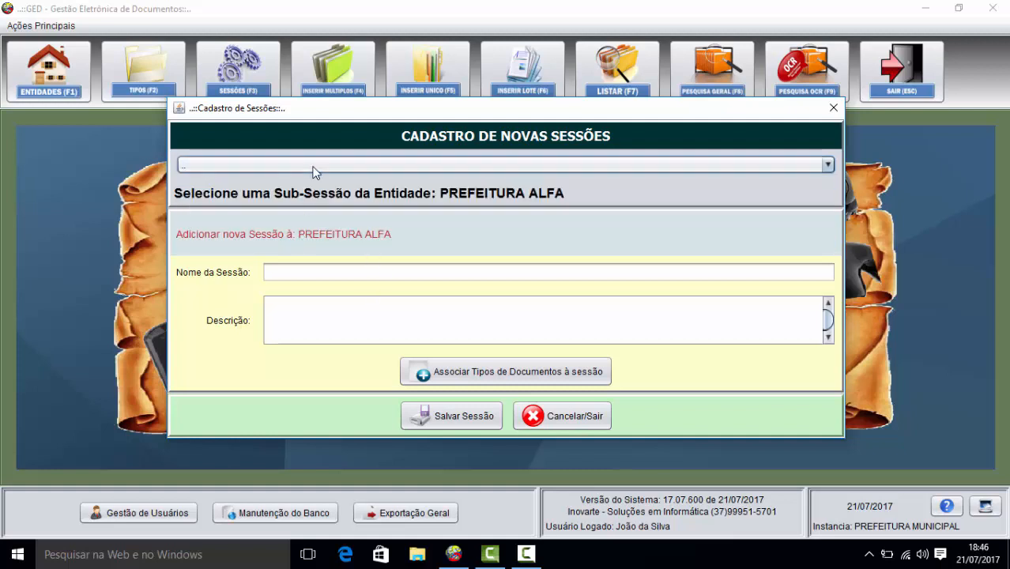
pyautogui.click(314, 165)
pyautogui.click(300, 211)
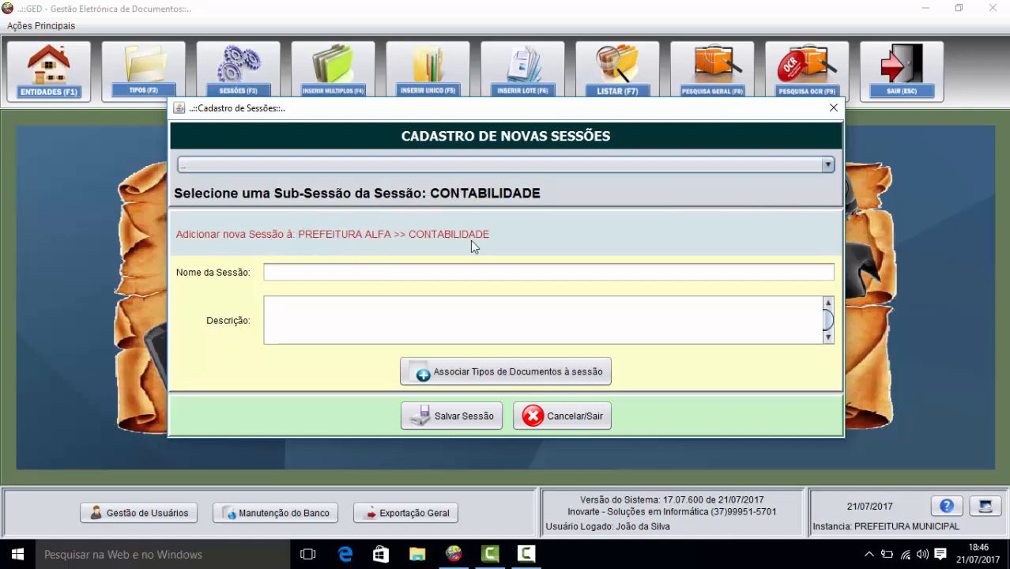
pyautogui.click(380, 271)
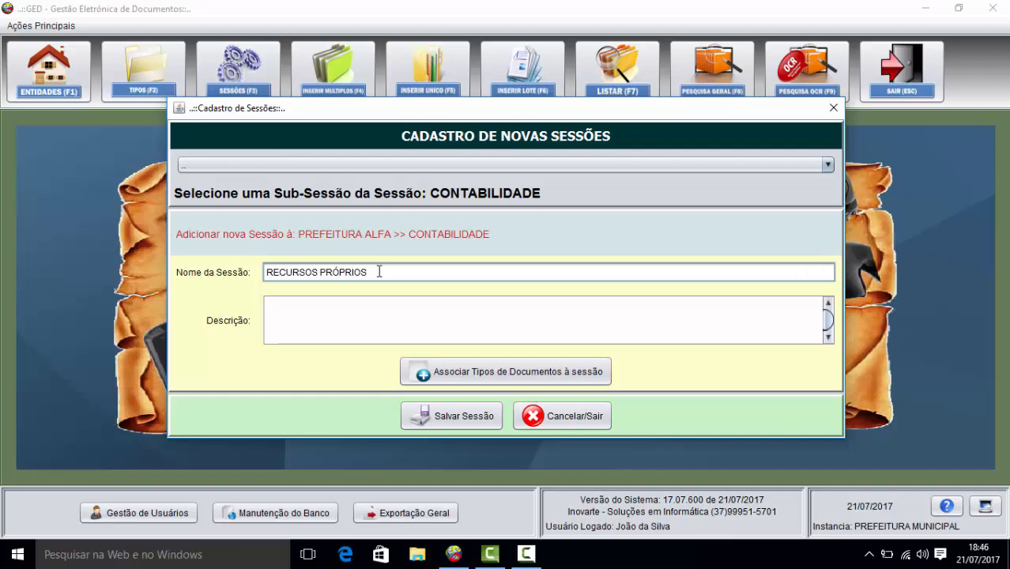
# Step: Check the document types, then save RECURSOS PRÓPRIOS inheriting CONTABILIDADE's types
pyautogui.click(466, 372)
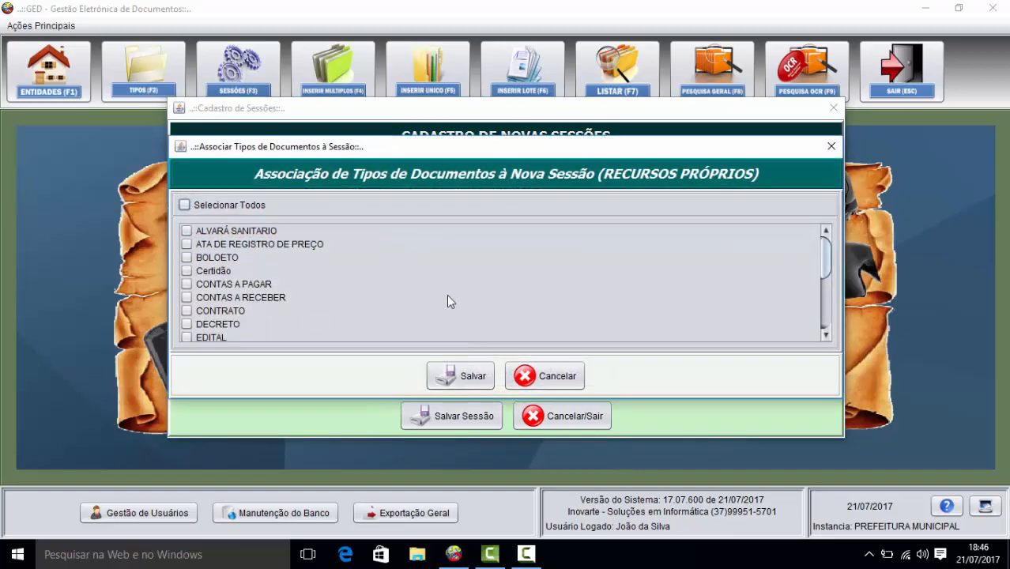
pyautogui.moveTo(825, 254)
pyautogui.mouseDown()
pyautogui.moveTo(827, 314)
pyautogui.moveTo(824, 240)
pyautogui.mouseUp()
pyautogui.click(526, 377)
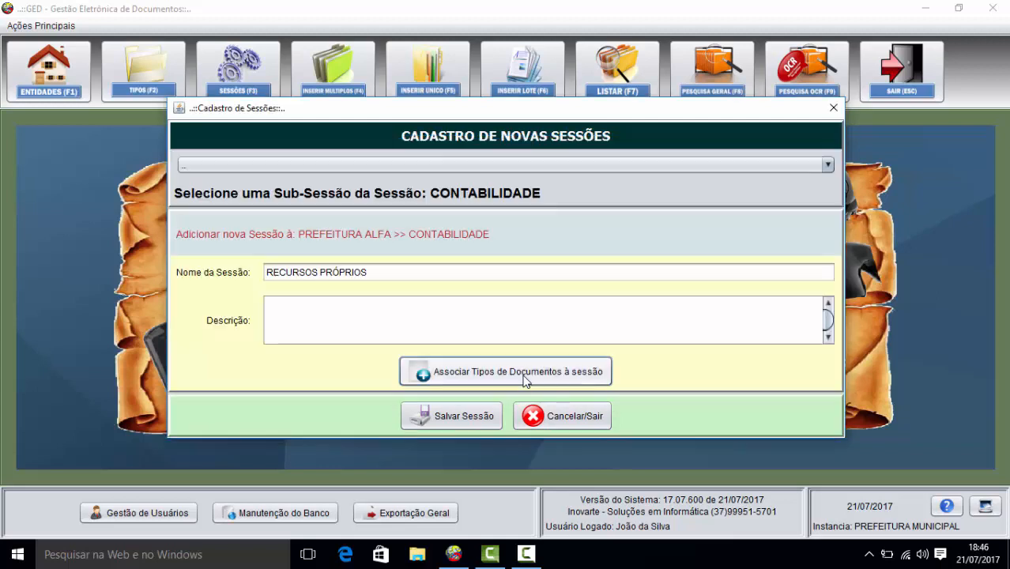
pyautogui.click(456, 418)
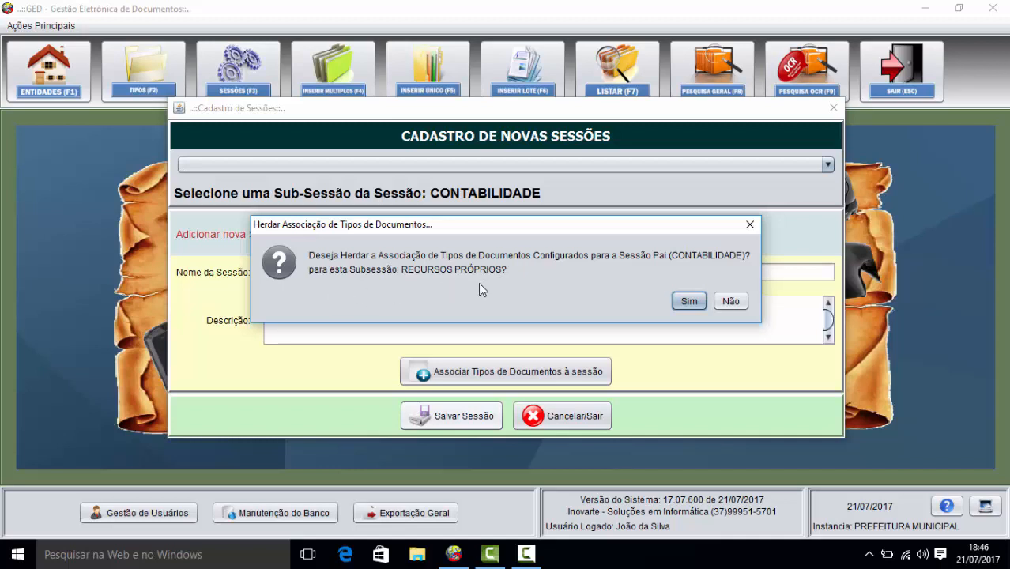
pyautogui.click(683, 302)
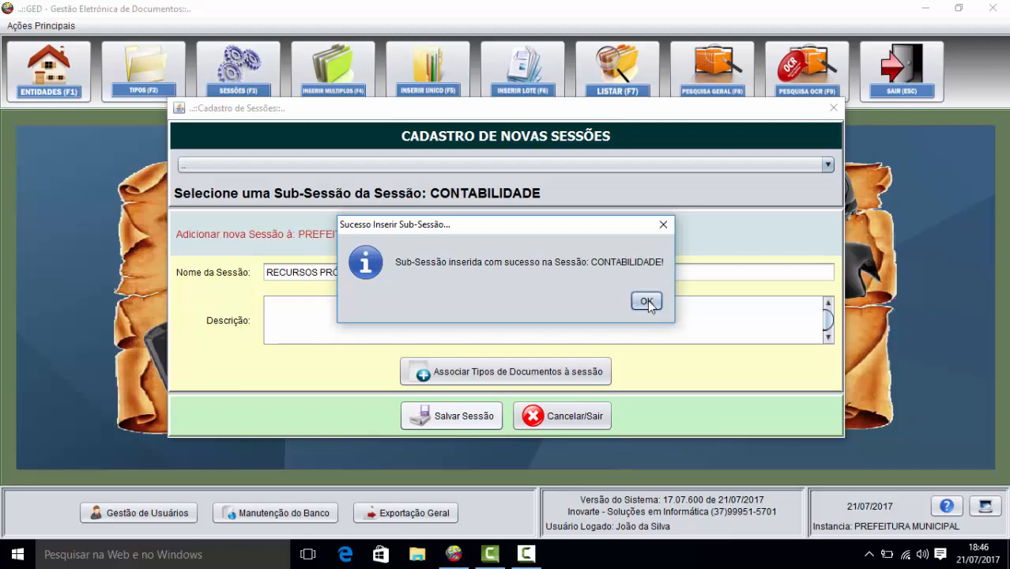
pyautogui.click(647, 299)
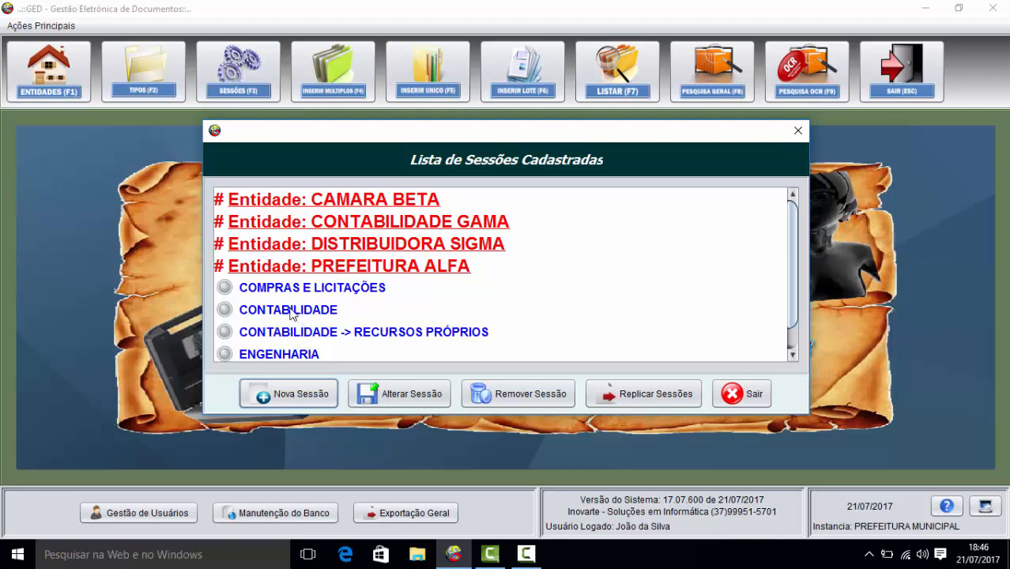
pyautogui.click(289, 312)
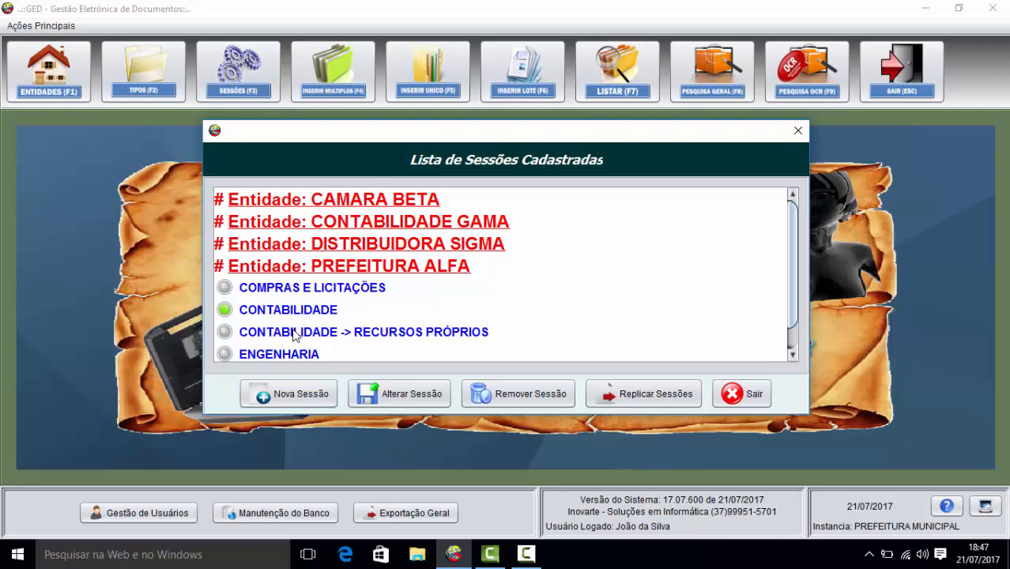
pyautogui.click(299, 332)
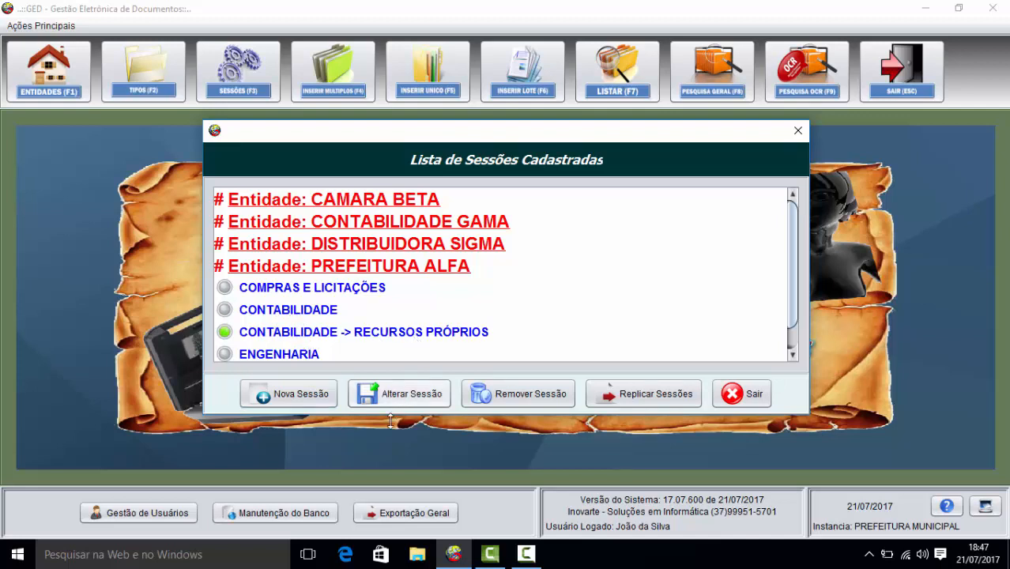
pyautogui.click(409, 393)
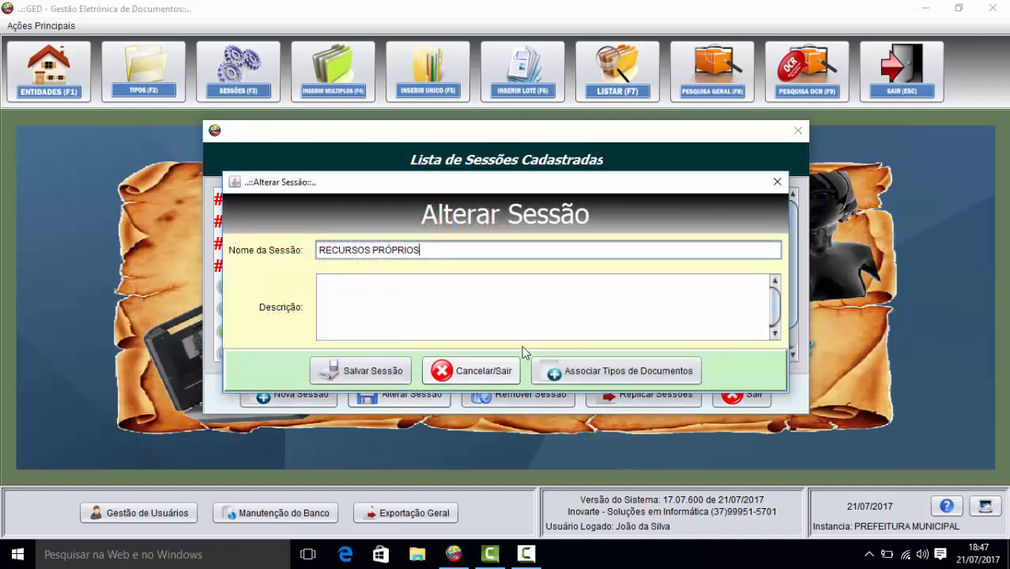
pyautogui.click(575, 377)
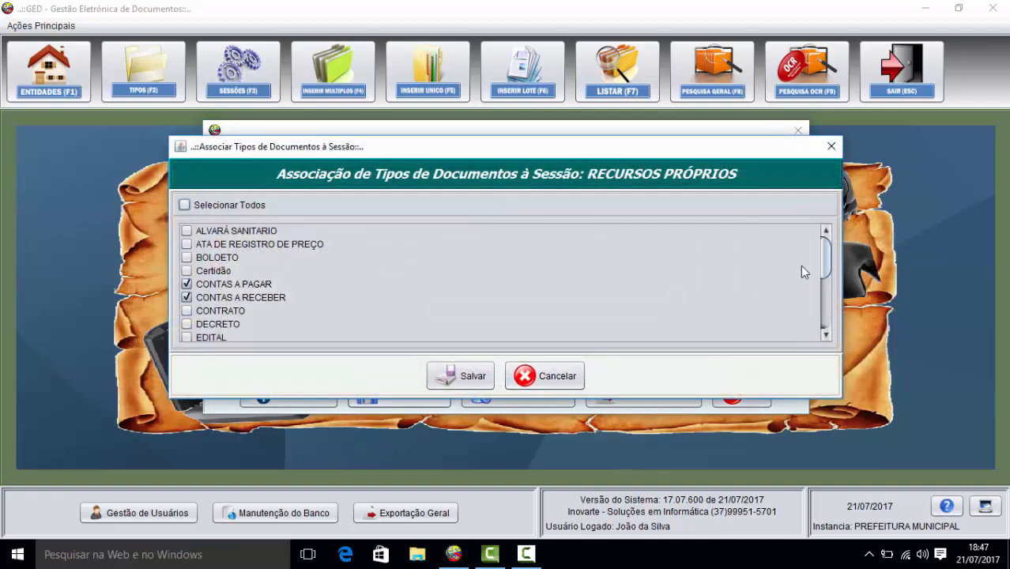
pyautogui.moveTo(824, 263); pyautogui.dragTo(826, 241)
pyautogui.click(550, 381)
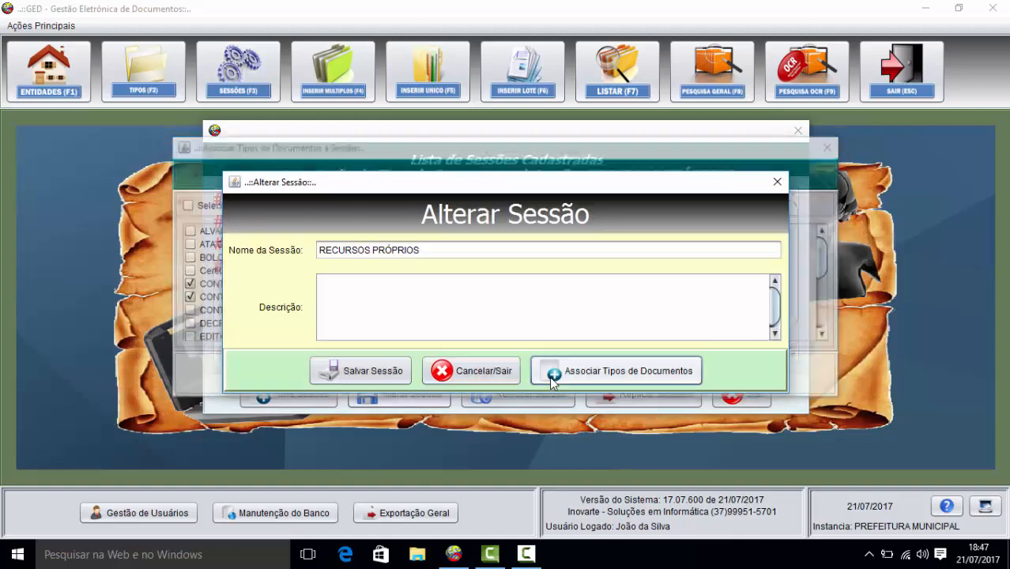
pyautogui.click(492, 382)
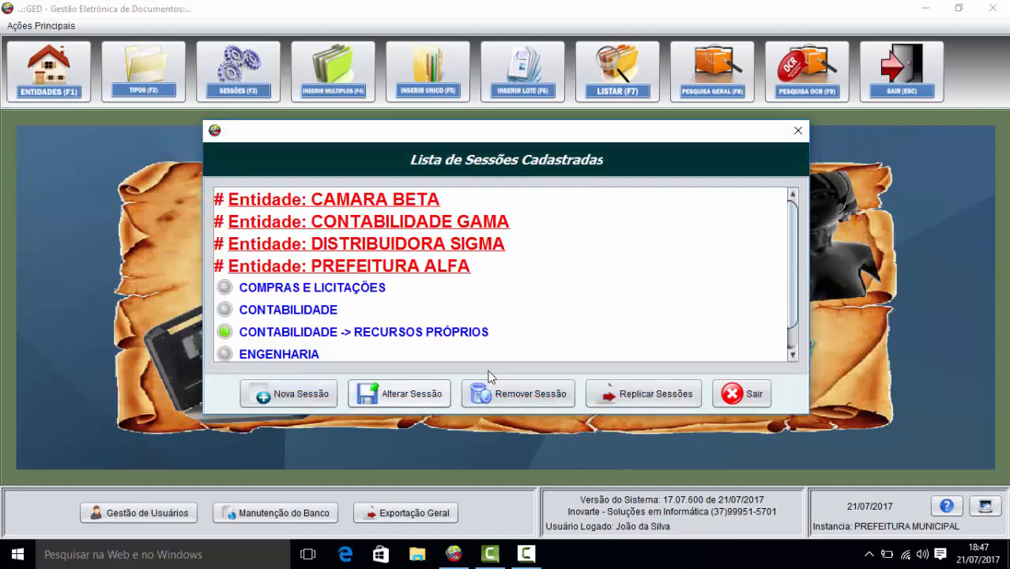
# Step: Start a new PREFEITURA ALFA session with CONTABILIDADE as its parent session
pyautogui.click(305, 395)
pyautogui.click(387, 165)
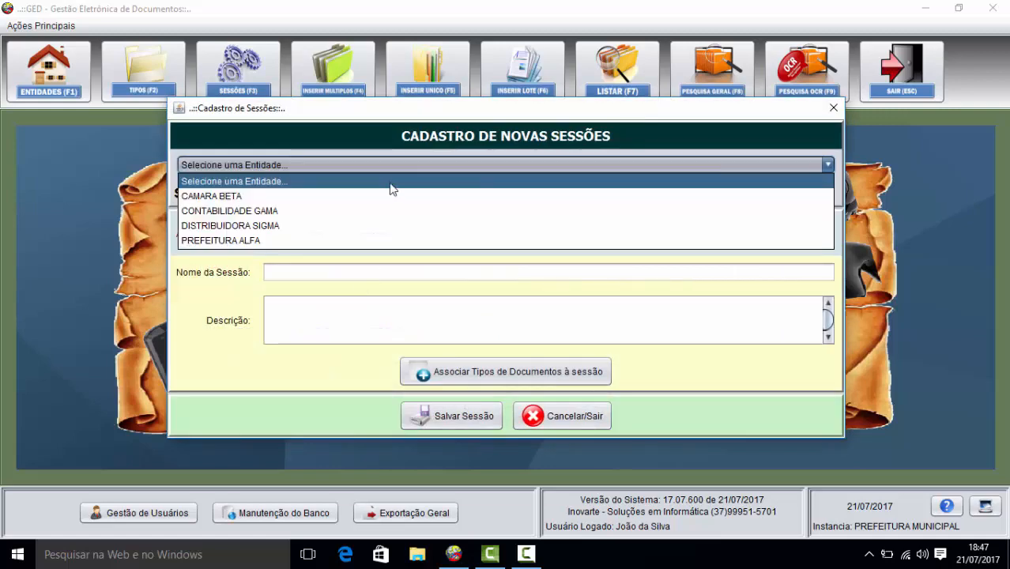
pyautogui.click(382, 240)
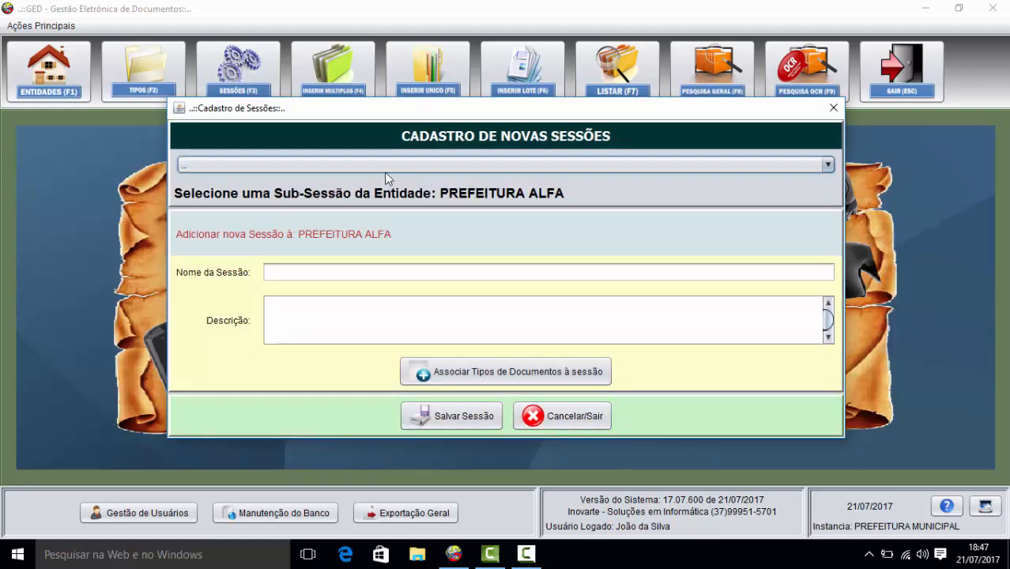
pyautogui.click(384, 167)
pyautogui.click(355, 210)
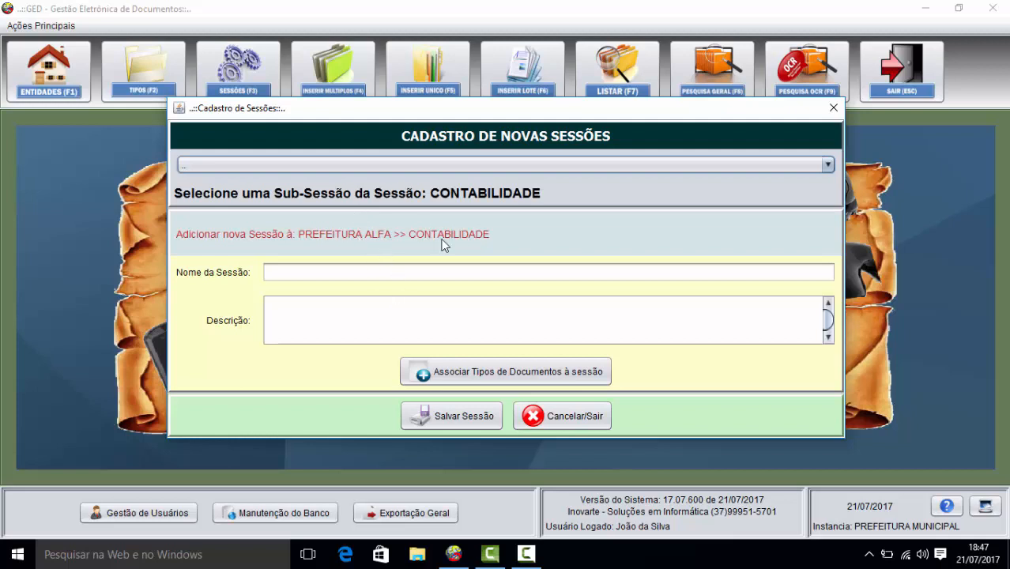
pyautogui.click(399, 165)
pyautogui.click(346, 204)
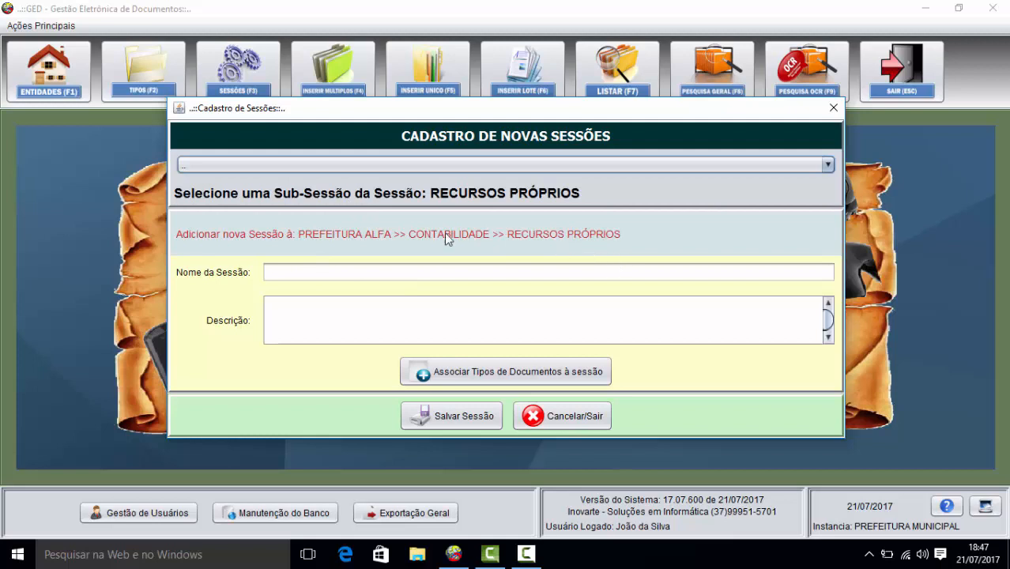
pyautogui.click(430, 169)
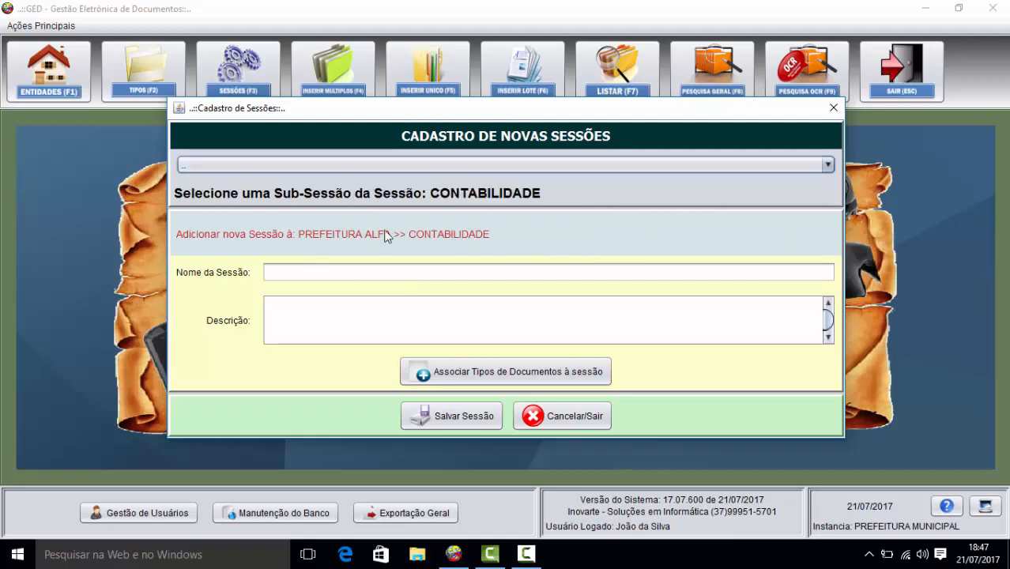
# Step: Save sub-session RECURSOS DO FUNDEB inheriting CONTABILIDADE's types, then begin another new session
pyautogui.click(335, 269)
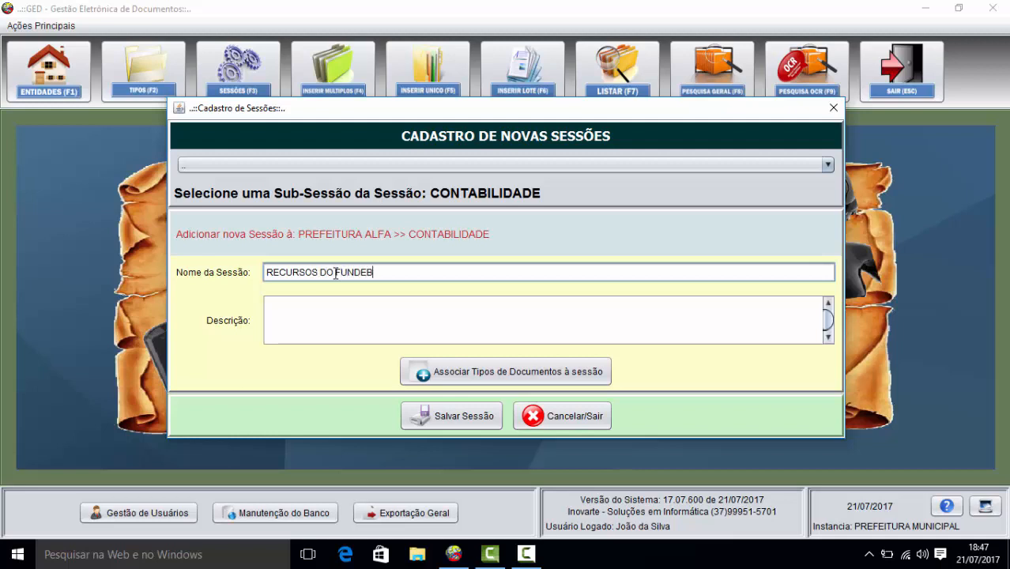
pyautogui.click(434, 417)
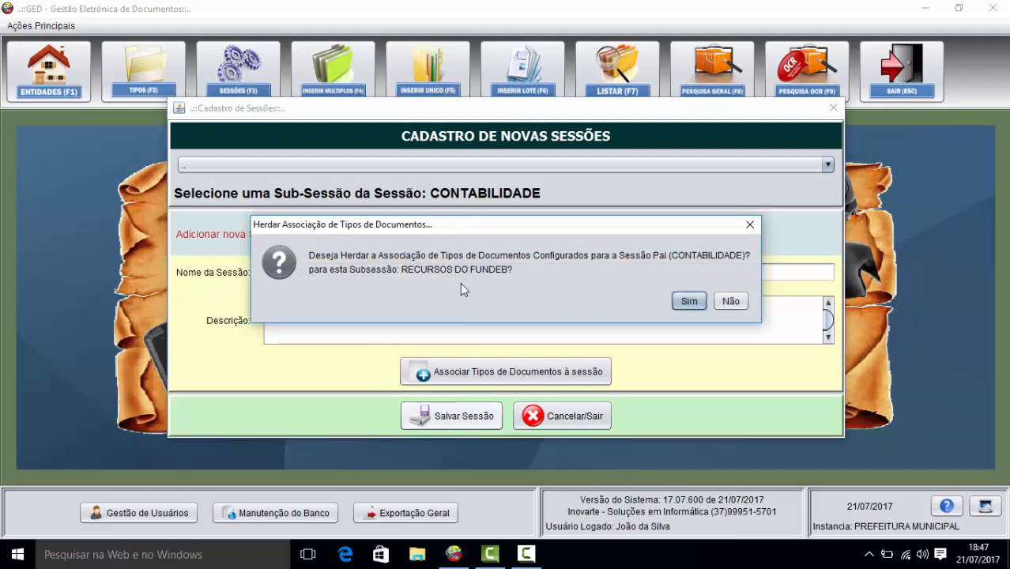
pyautogui.click(686, 300)
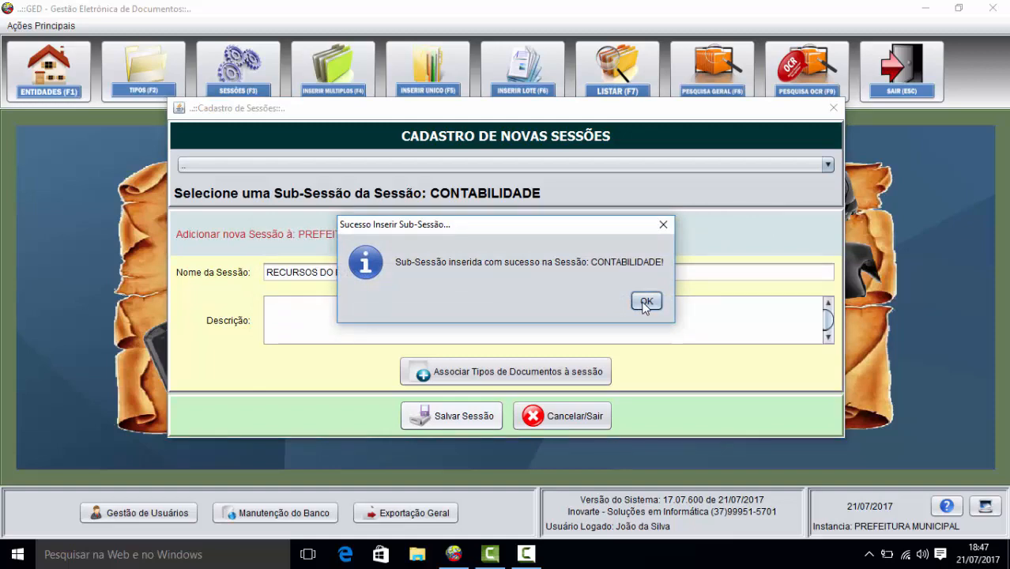
pyautogui.click(645, 302)
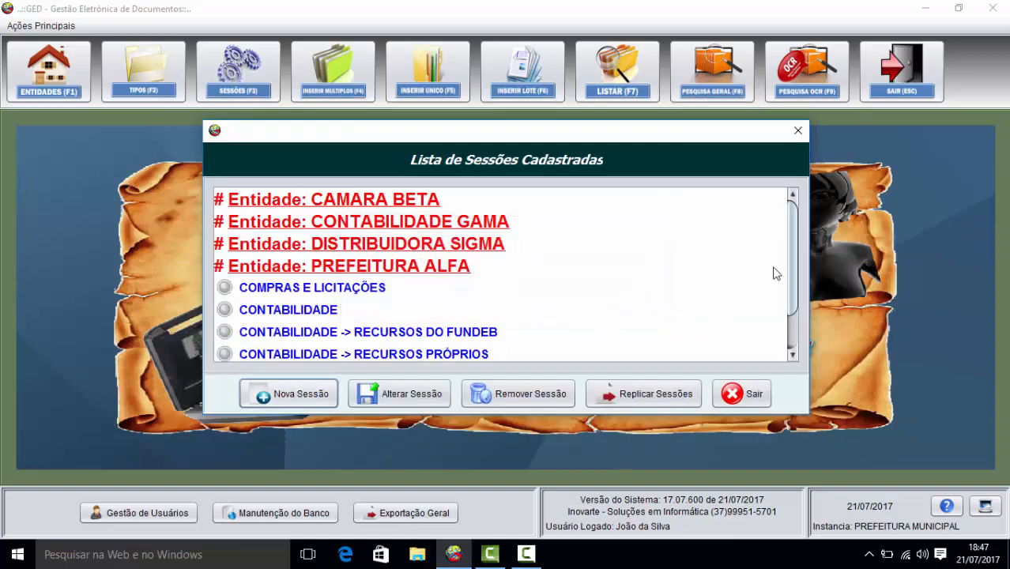
pyautogui.moveTo(788, 259); pyautogui.dragTo(784, 291)
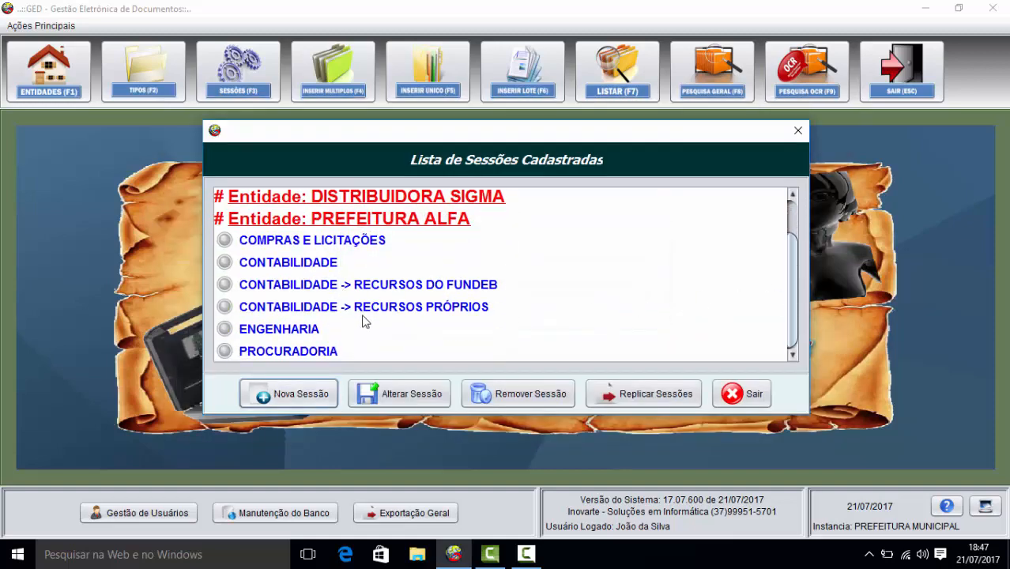
pyautogui.click(308, 399)
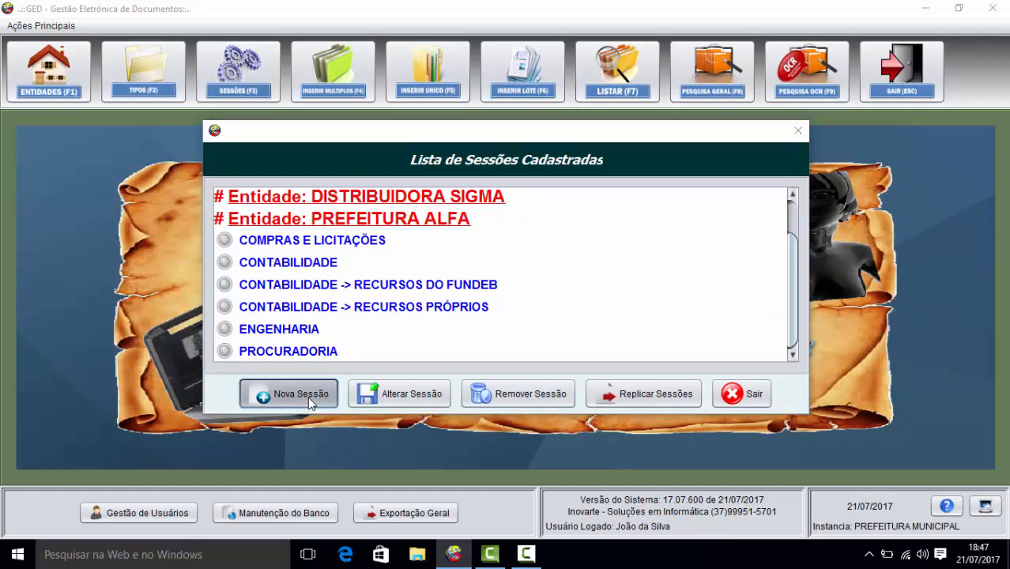
# Step: Create the EDUCAÇÃO RECURSOS PRÓPRIOS sub-session under PREFEITURA ALFA's CONTABILIDADE, inheriting its document types
pyautogui.click(353, 166)
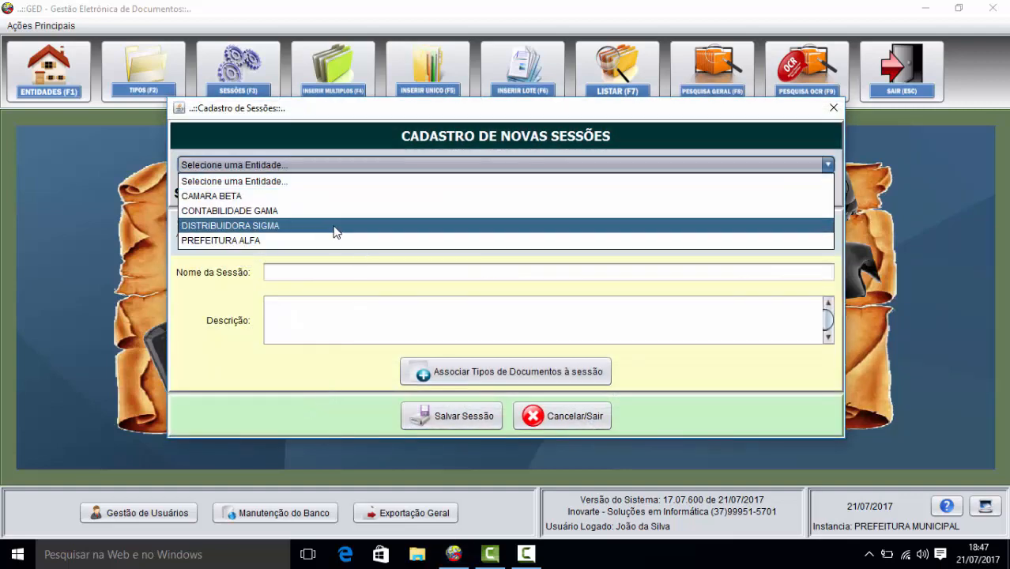
pyautogui.click(332, 238)
pyautogui.click(331, 172)
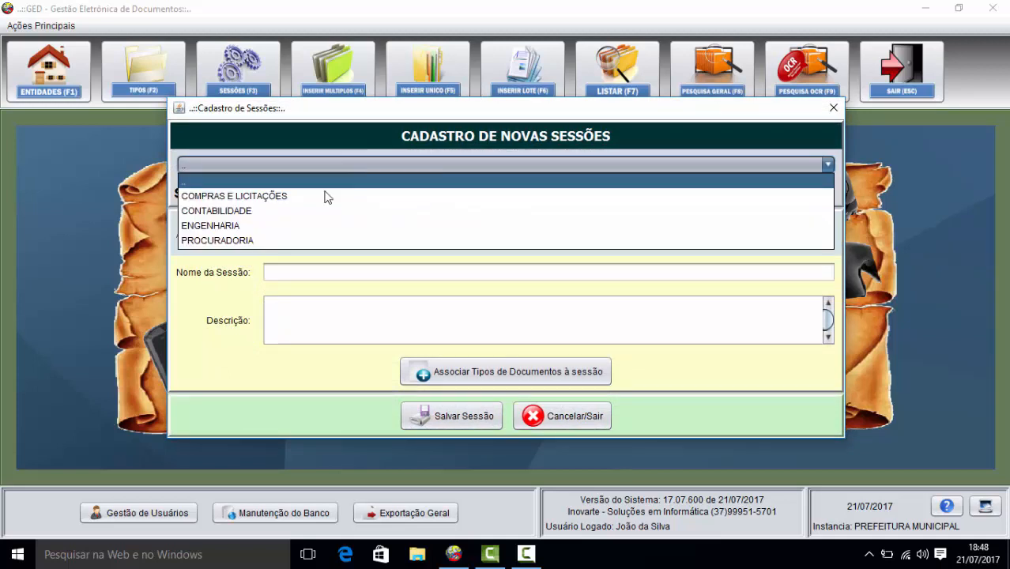
pyautogui.click(312, 215)
pyautogui.click(316, 269)
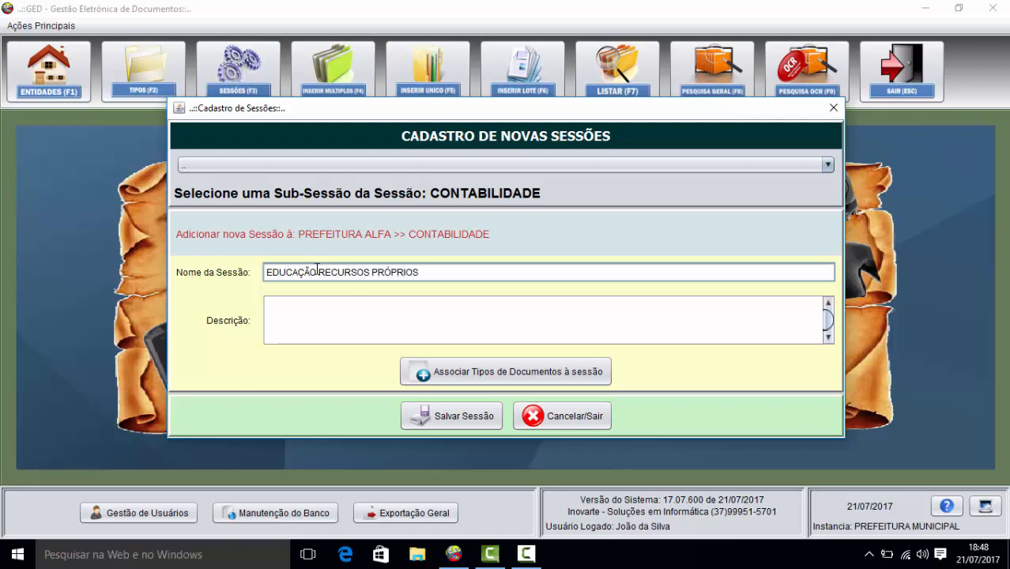
pyautogui.click(443, 412)
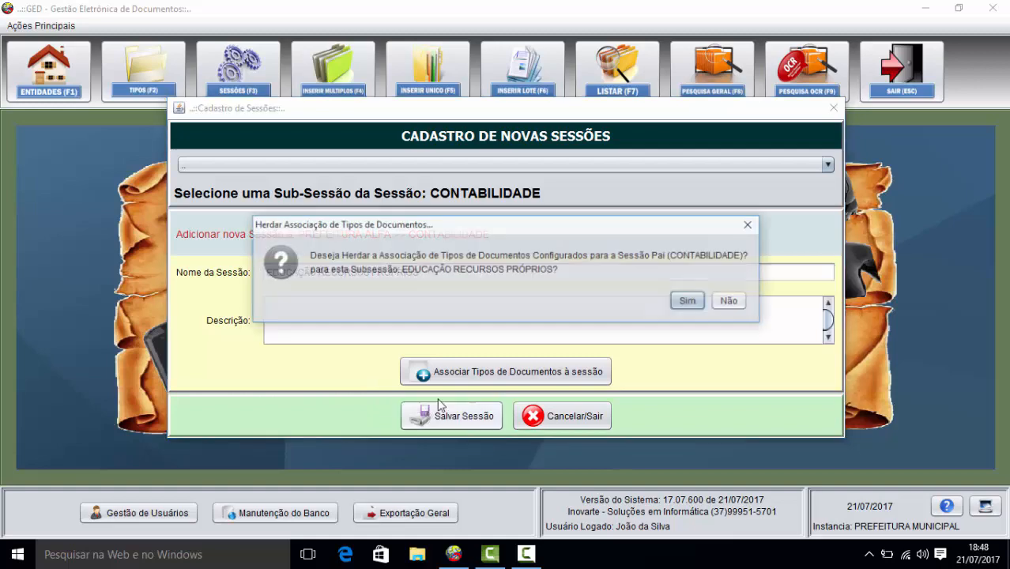
pyautogui.click(686, 301)
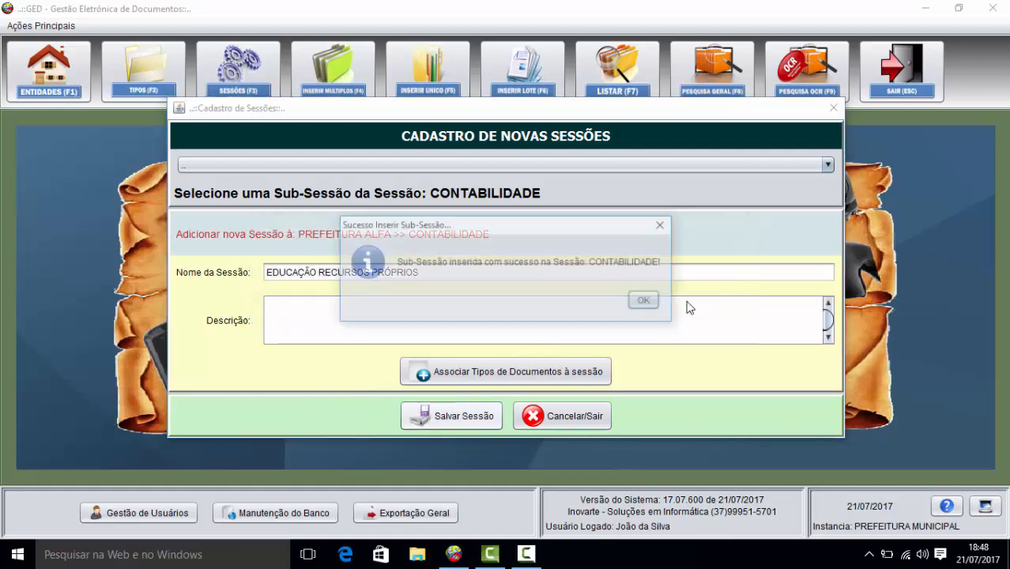
pyautogui.click(646, 301)
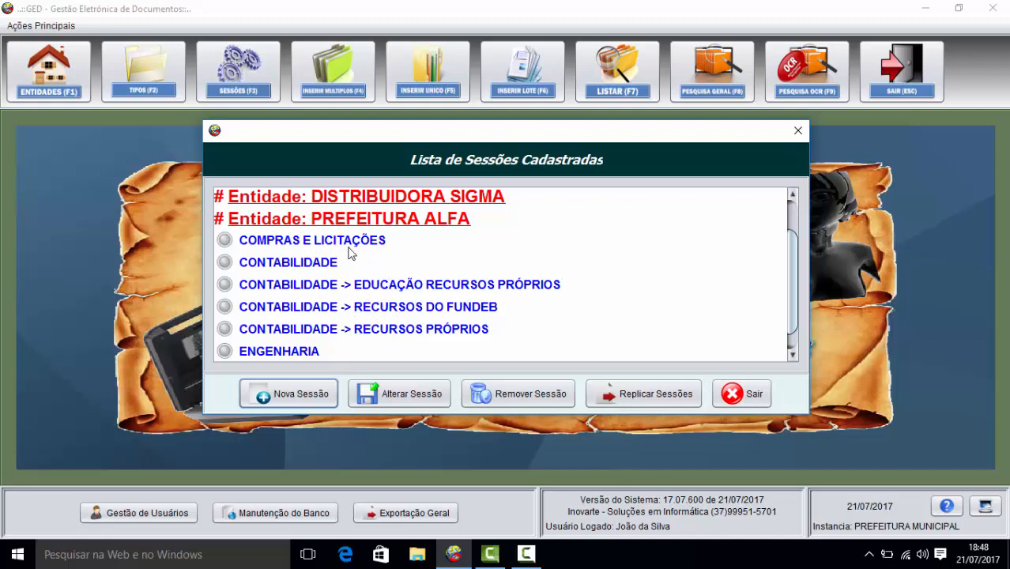
# Step: Edit COMPRAS E LICITAÇÕES and tick ATA DE REGISTRO DE PREÇO, EDITAL and CONTRATO
pyautogui.click(312, 245)
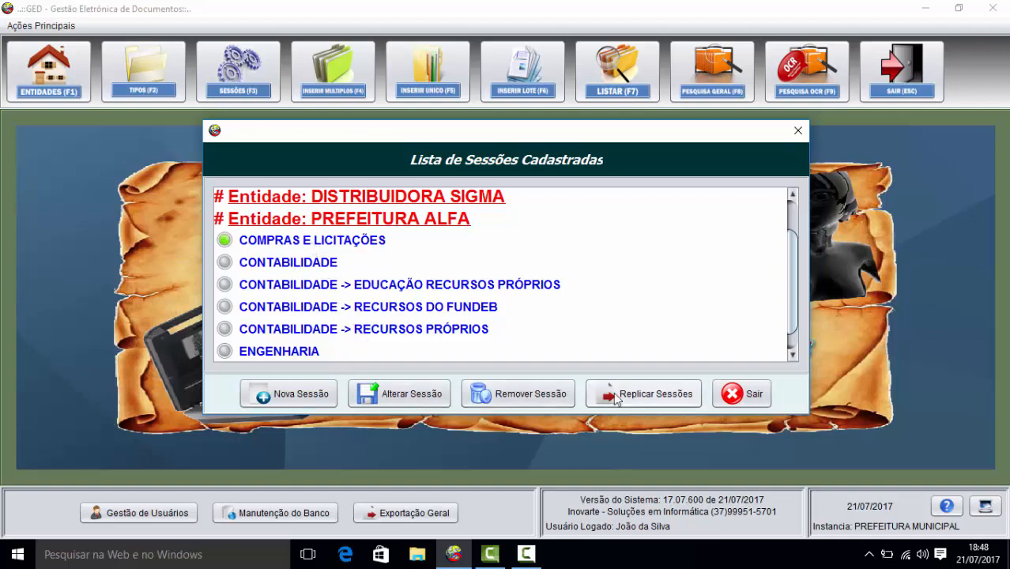
pyautogui.click(395, 394)
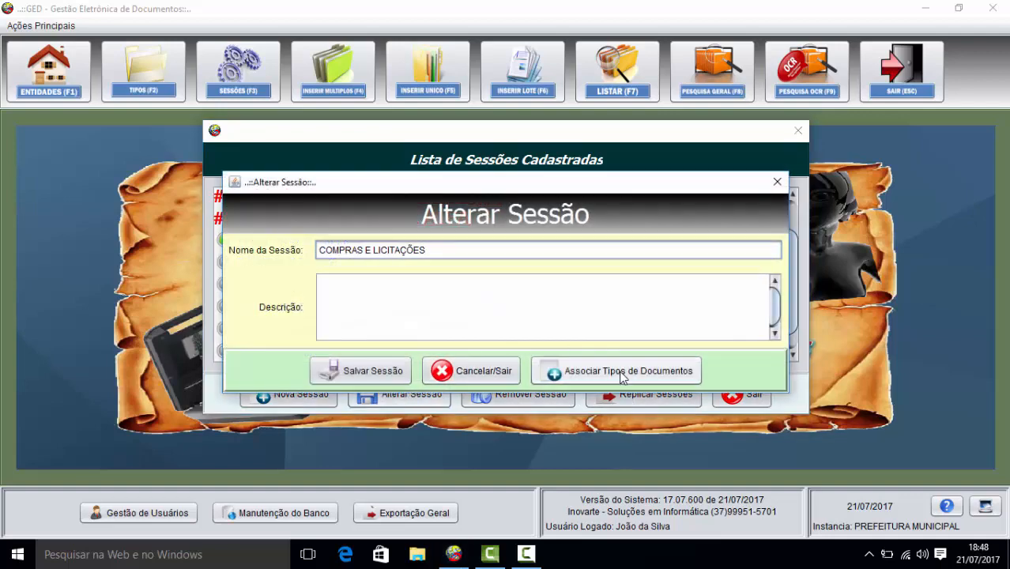
pyautogui.click(622, 371)
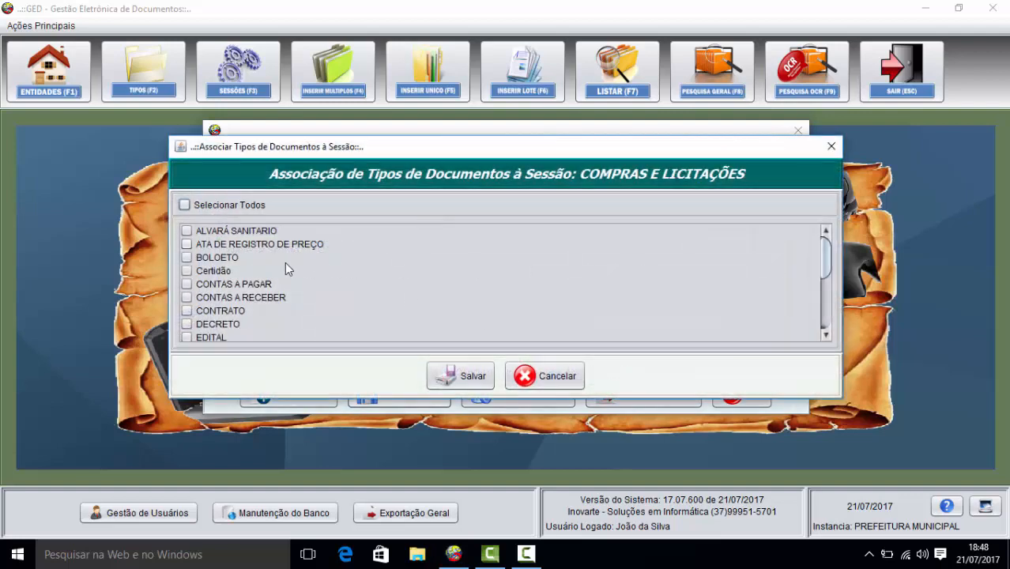
pyautogui.click(187, 244)
pyautogui.click(188, 337)
pyautogui.click(187, 311)
# Step: Save the document type selection and the COMPRAS E LICITAÇÕES session changes
pyautogui.moveTo(826, 263); pyautogui.dragTo(830, 301)
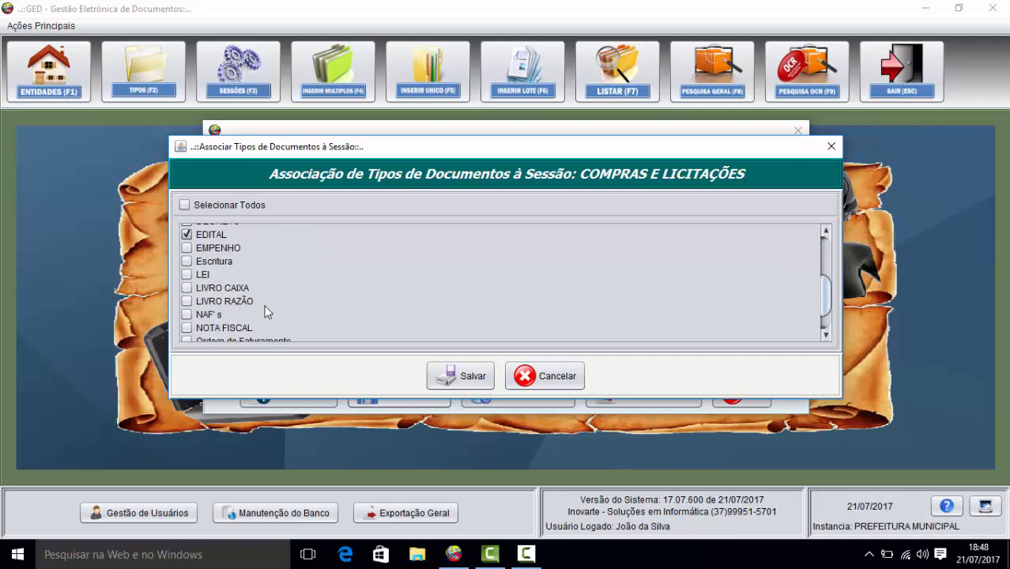
pyautogui.moveTo(824, 272)
pyautogui.mouseDown()
pyautogui.moveTo(829, 313)
pyautogui.moveTo(826, 253)
pyautogui.mouseUp()
pyautogui.click(483, 376)
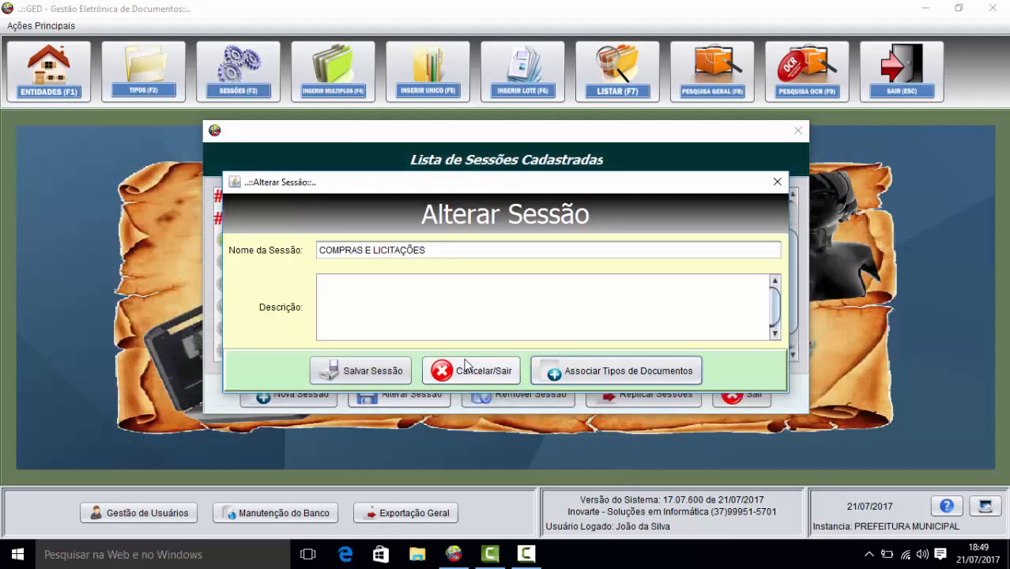
pyautogui.click(377, 370)
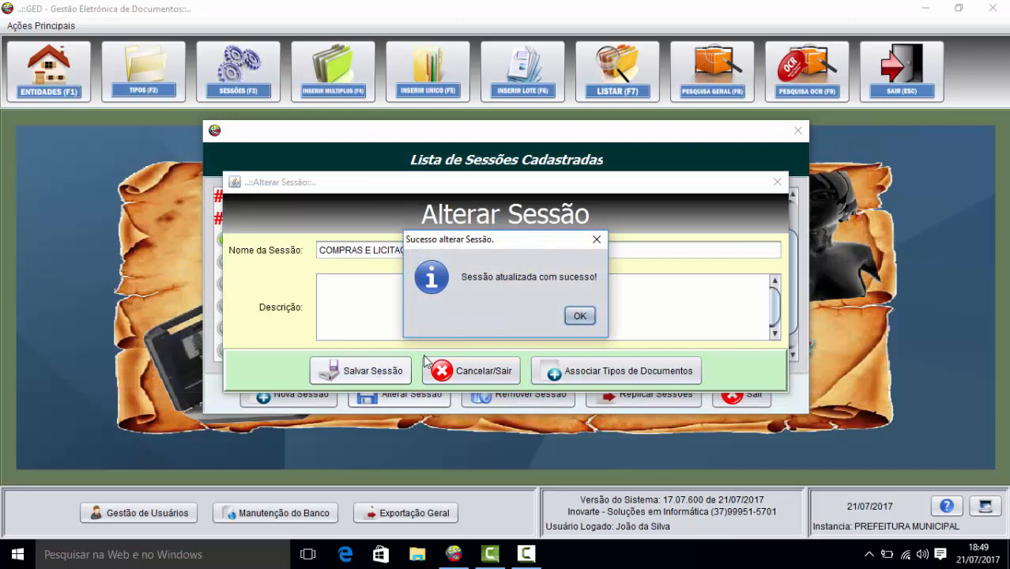
pyautogui.click(578, 314)
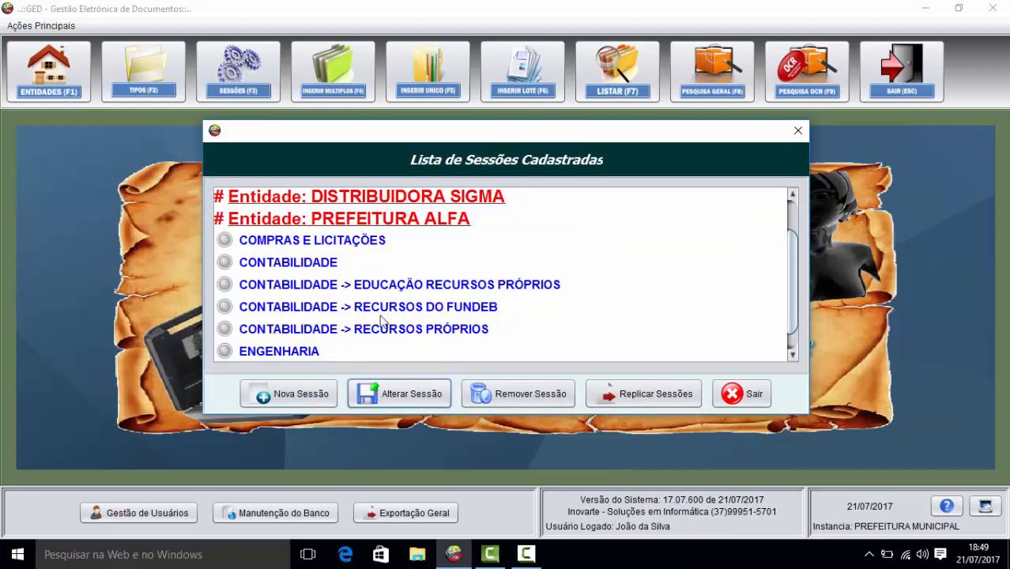
pyautogui.scroll(-1, 793, 278)
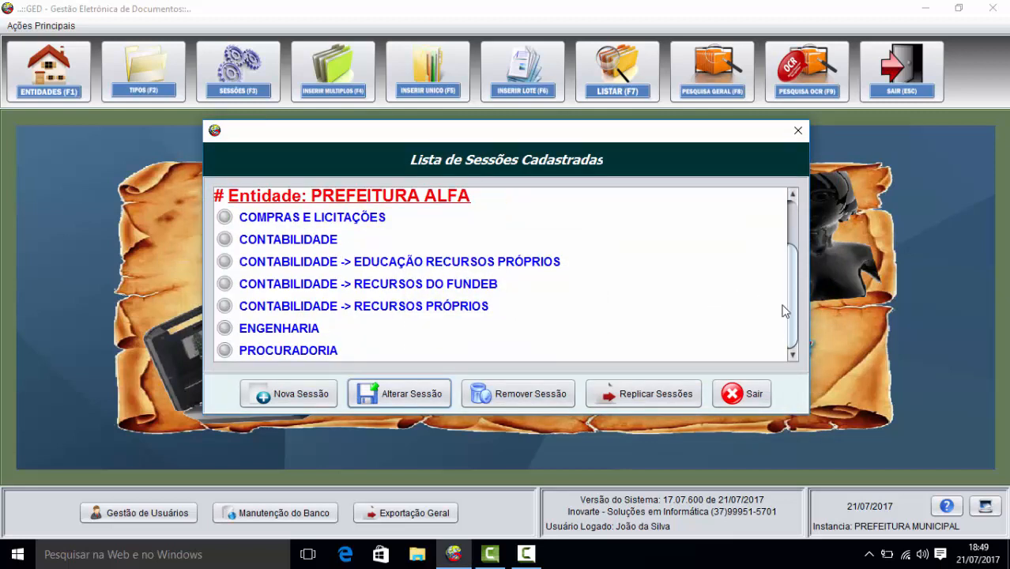
# Step: Edit ENGENHARIA and tick the ALVARÁ SANITARIO and CONTRATO document types
pyautogui.click(301, 330)
pyautogui.click(417, 393)
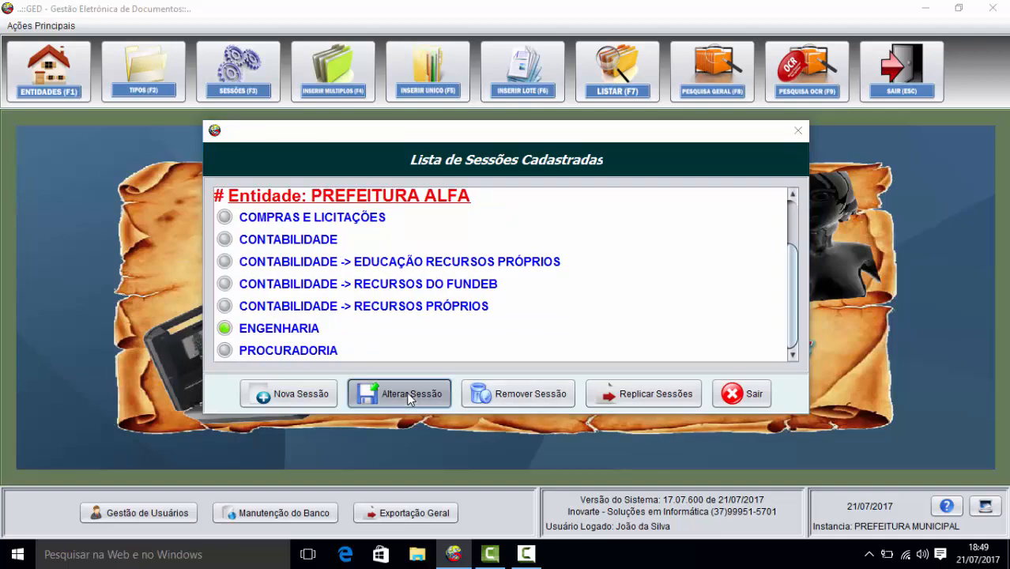
pyautogui.click(588, 374)
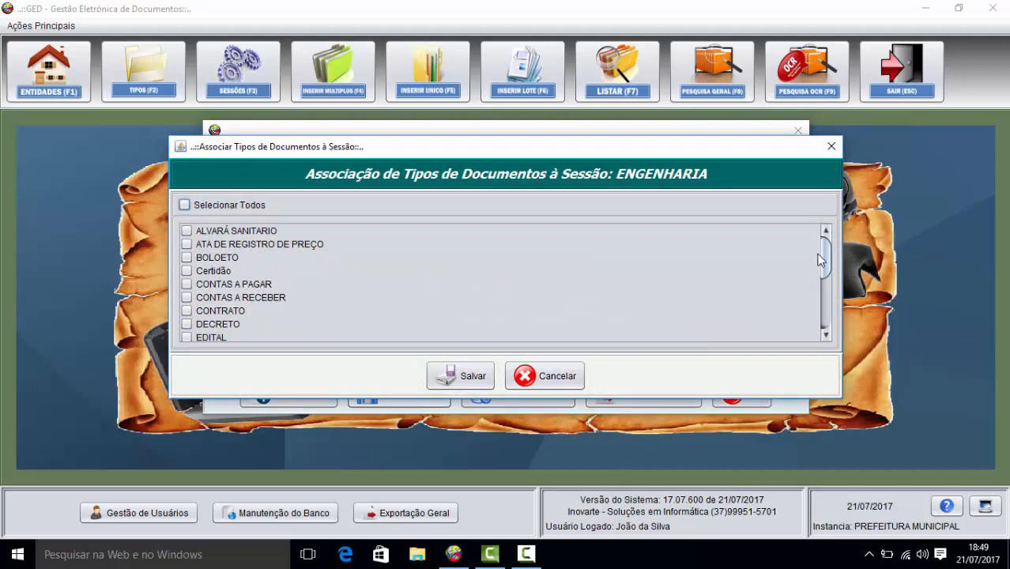
pyautogui.click(188, 231)
pyautogui.moveTo(823, 248); pyautogui.dragTo(829, 277)
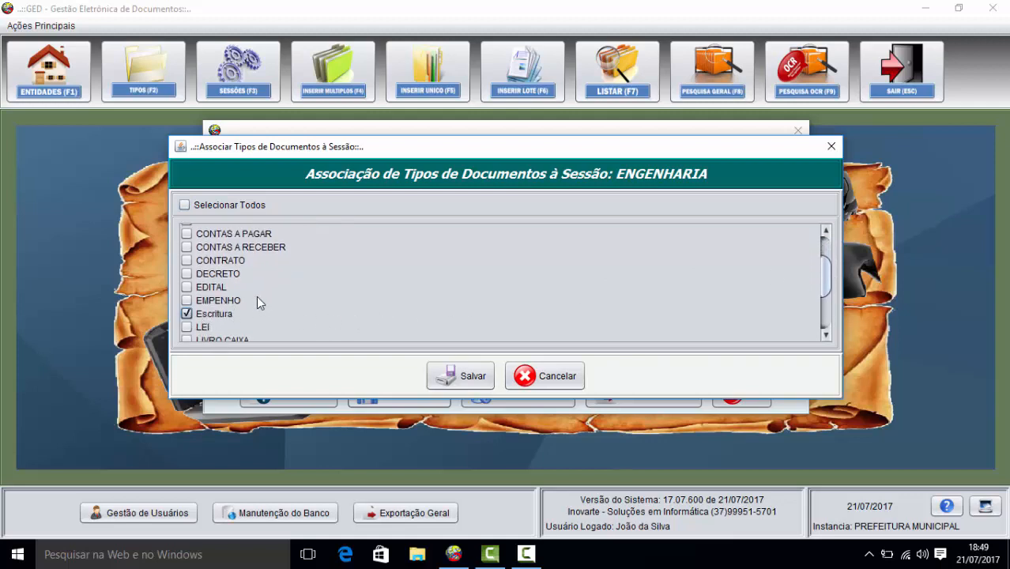
pyautogui.click(187, 260)
# Step: Save the document type selection and the ENGENHARIA session changes
pyautogui.moveTo(826, 286); pyautogui.dragTo(818, 326)
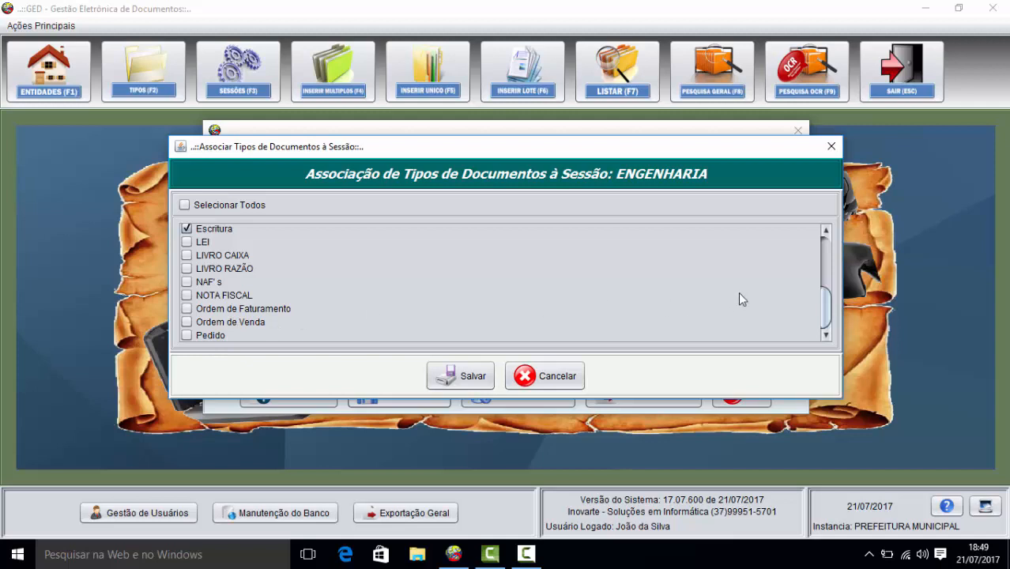
pyautogui.scroll(4, 820, 308)
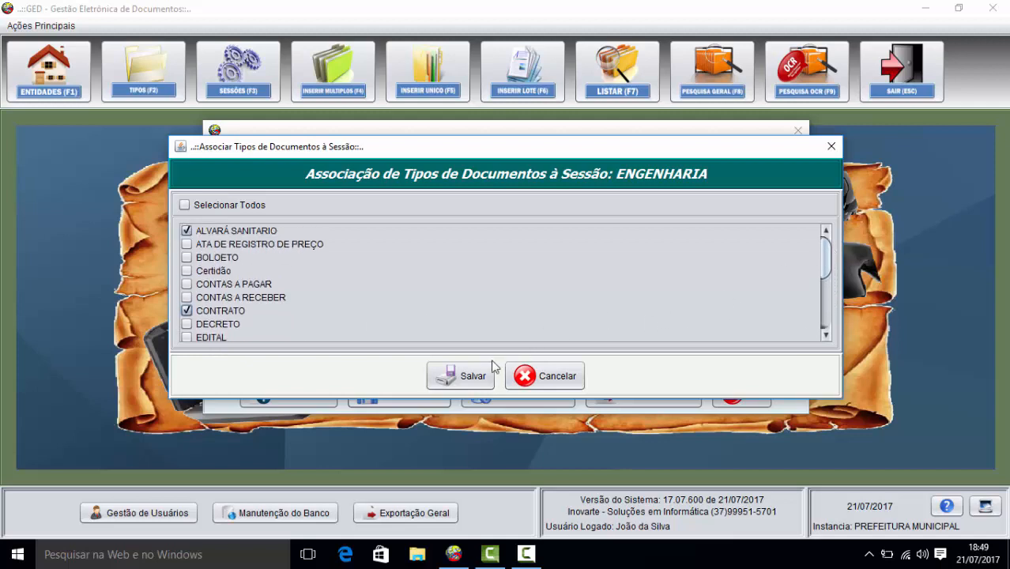
pyautogui.click(468, 377)
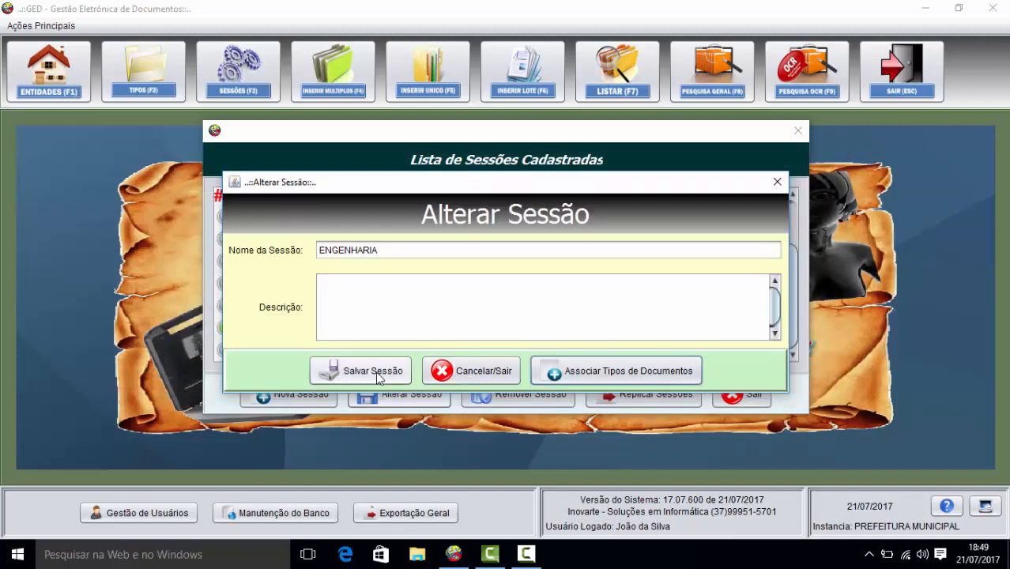
pyautogui.click(378, 378)
pyautogui.click(579, 314)
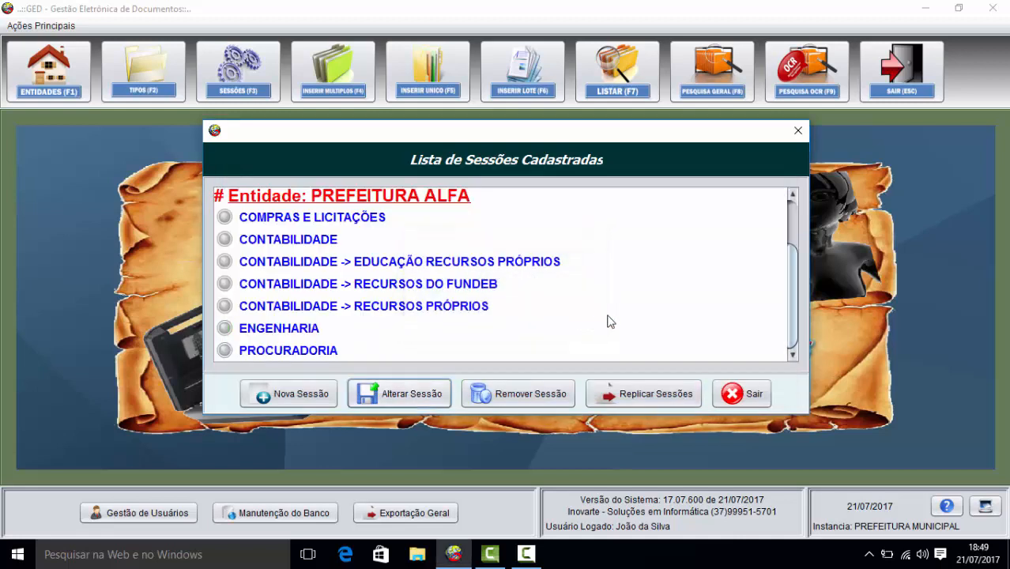
# Step: Edit PROCURADORIA and tick Certidão, DECRETO, LEI and Escritura
pyautogui.click(277, 350)
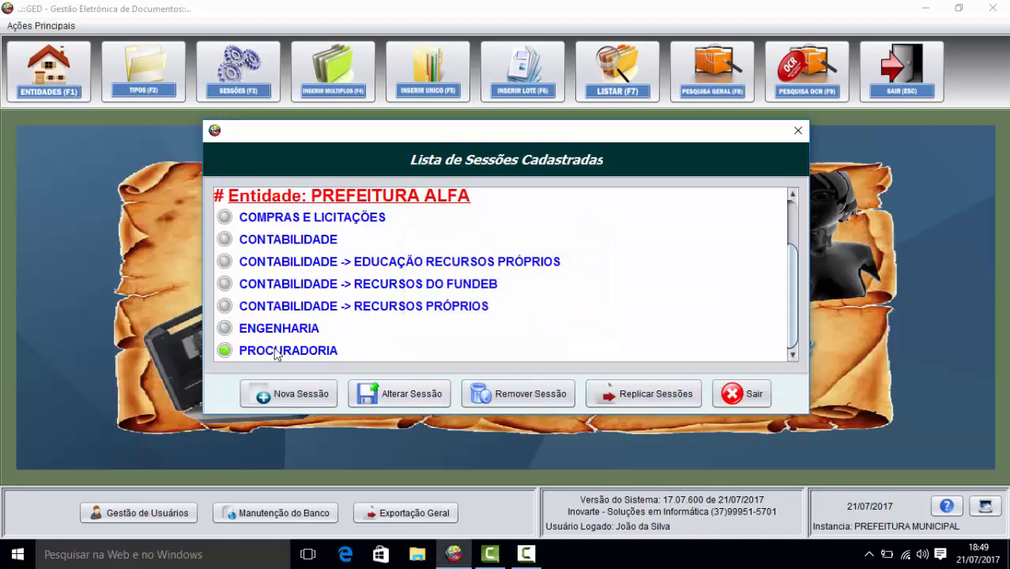
pyautogui.click(398, 394)
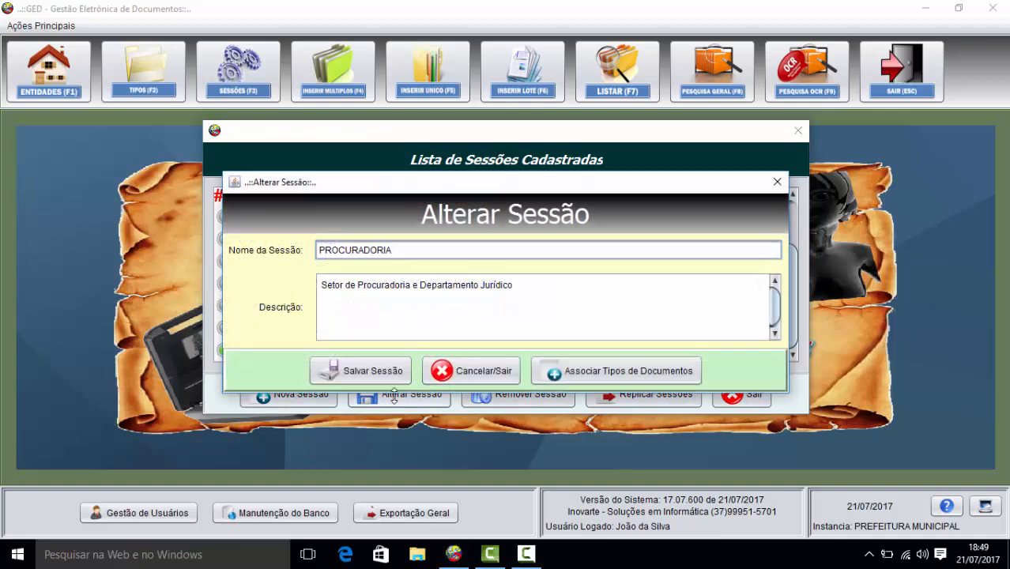
pyautogui.click(623, 370)
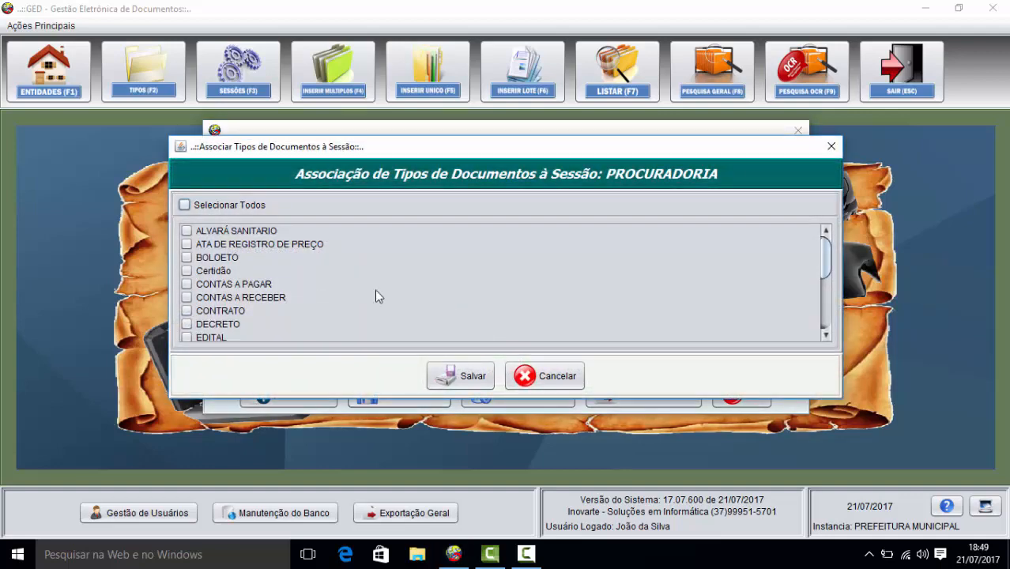
pyautogui.click(187, 271)
pyautogui.moveTo(825, 262); pyautogui.dragTo(826, 276)
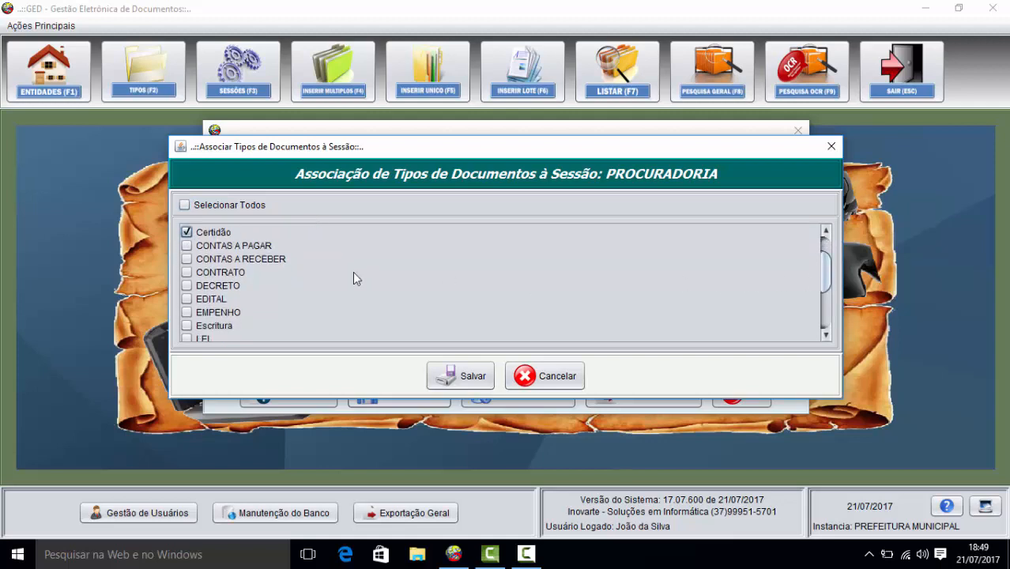
pyautogui.click(187, 286)
pyautogui.click(187, 338)
pyautogui.click(187, 326)
# Step: Save the document type selection and the PROCURADORIA session changes
pyautogui.moveTo(822, 283); pyautogui.dragTo(829, 289)
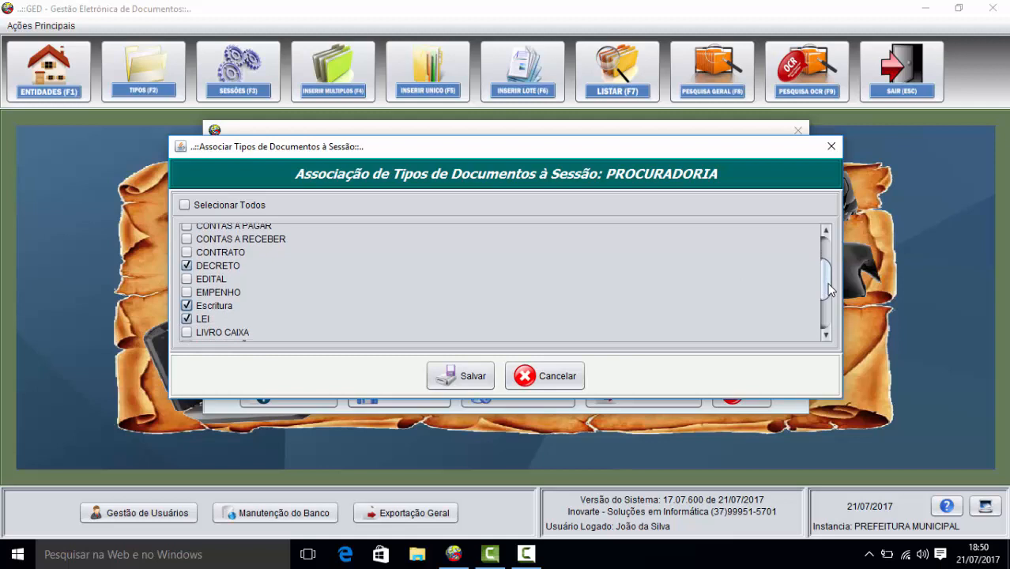
pyautogui.moveTo(828, 290); pyautogui.dragTo(825, 320)
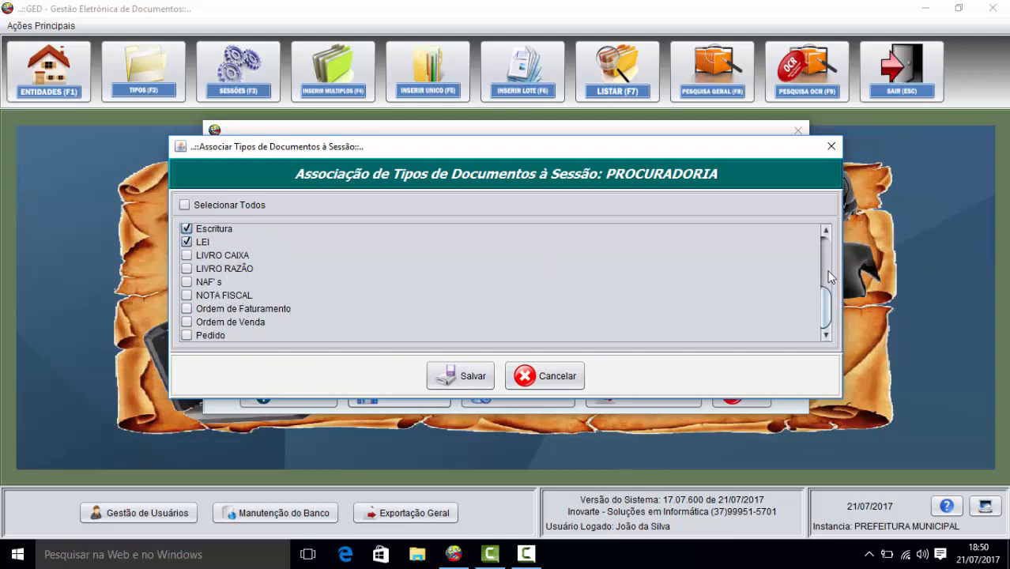
pyautogui.scroll(4, 826, 293)
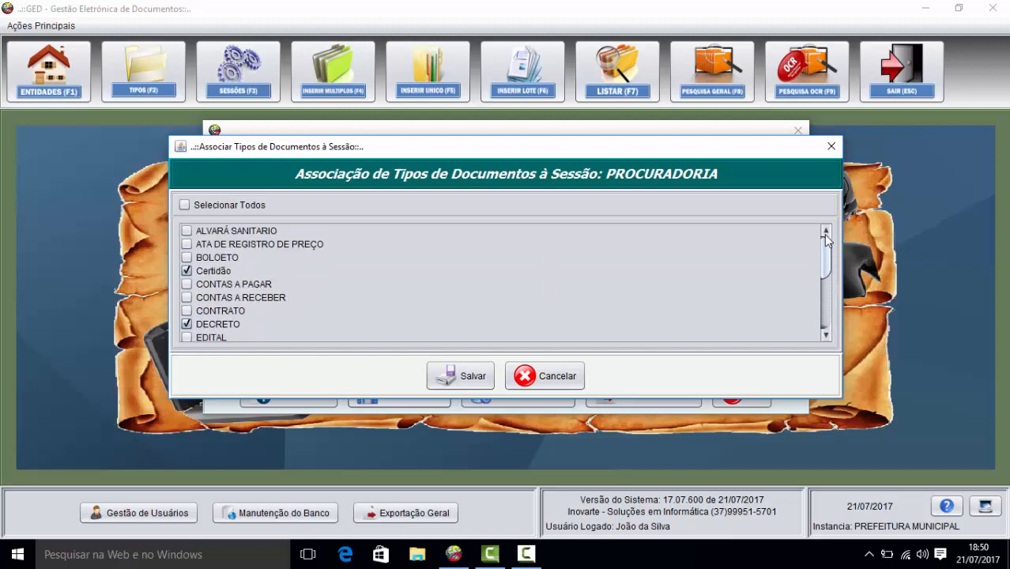
pyautogui.click(462, 370)
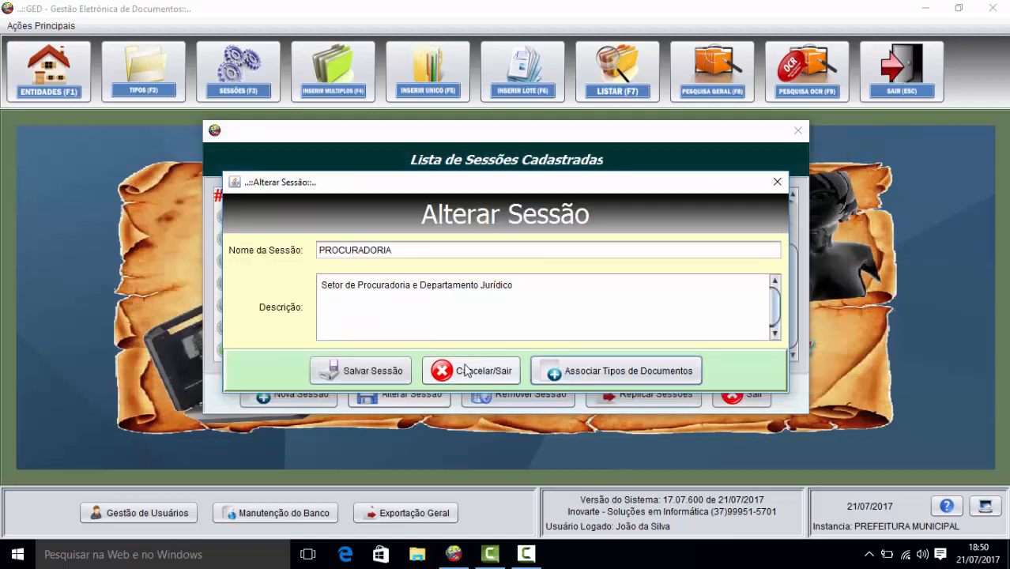
pyautogui.click(381, 371)
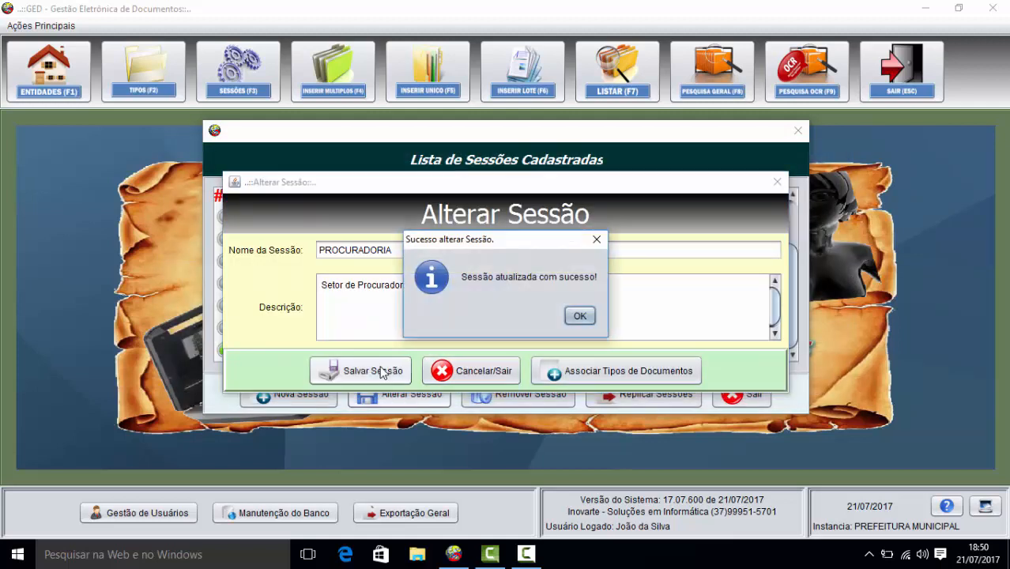
pyautogui.click(579, 315)
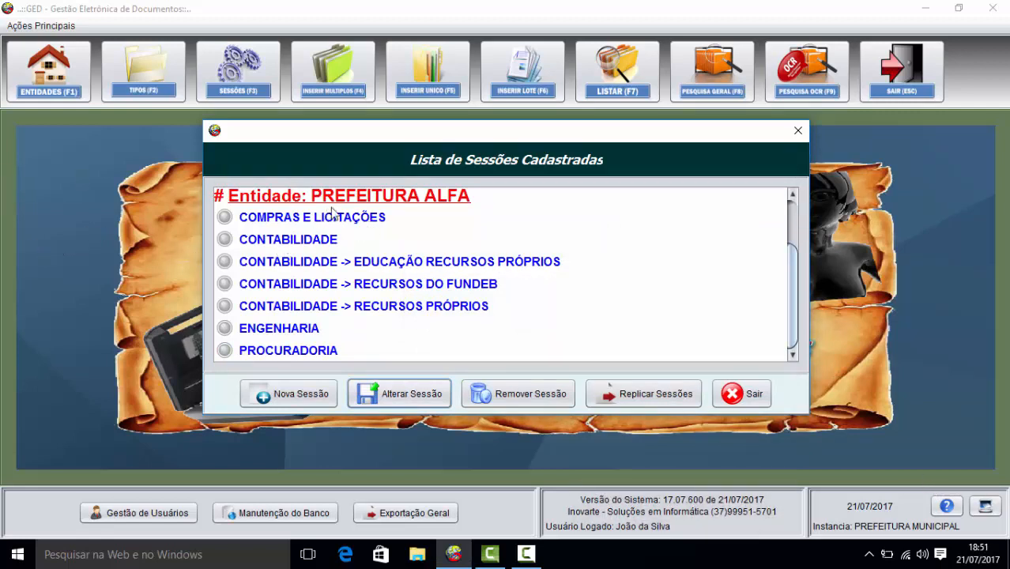
pyautogui.scroll(2, 792, 299)
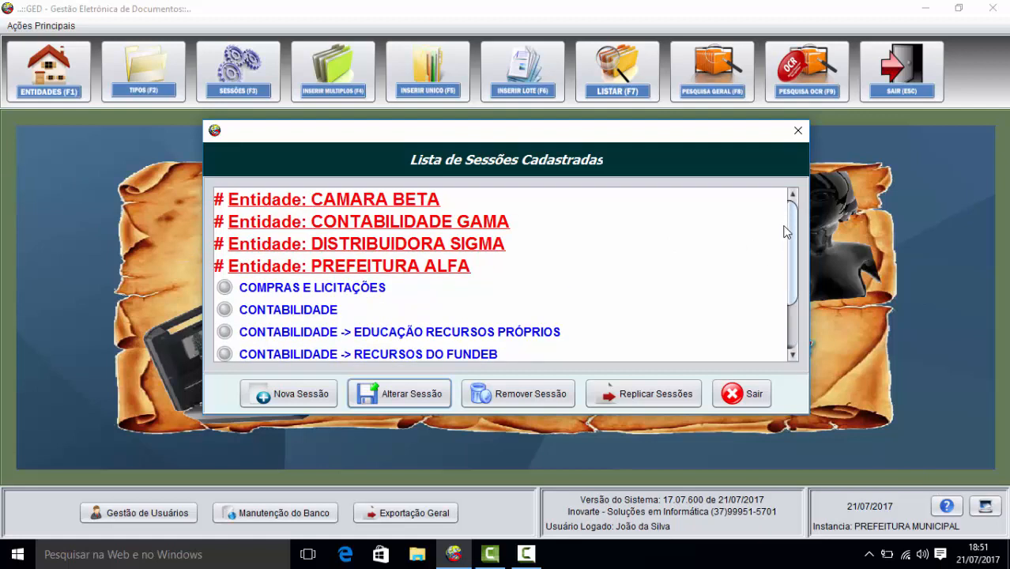
pyautogui.scroll(-2, 792, 299)
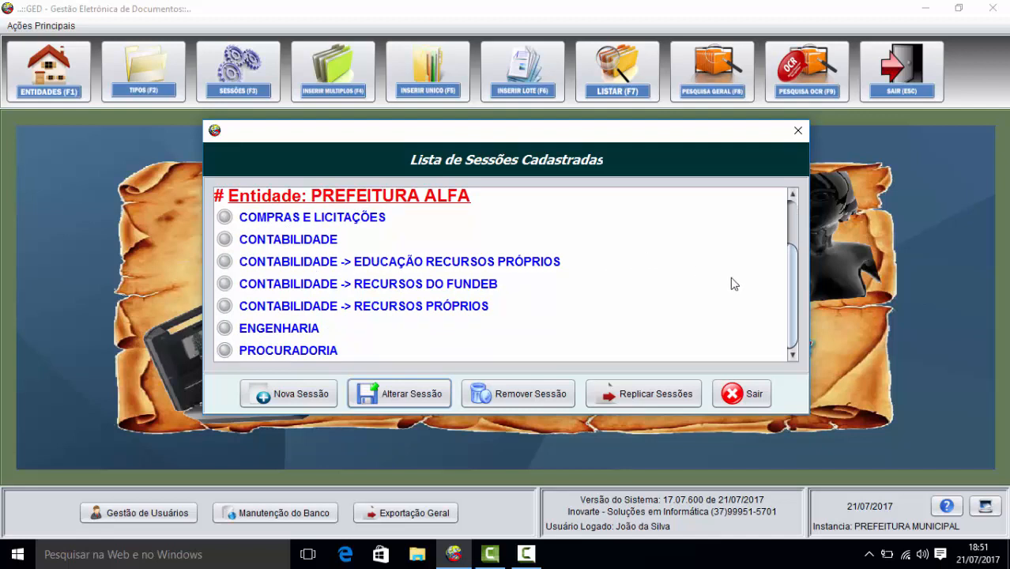
pyautogui.moveTo(794, 294); pyautogui.dragTo(801, 314)
pyautogui.moveTo(794, 286)
pyautogui.mouseDown()
pyautogui.moveTo(766, 235)
pyautogui.moveTo(794, 269)
pyautogui.moveTo(796, 296)
pyautogui.mouseUp()
pyautogui.scroll(3, 794, 295)
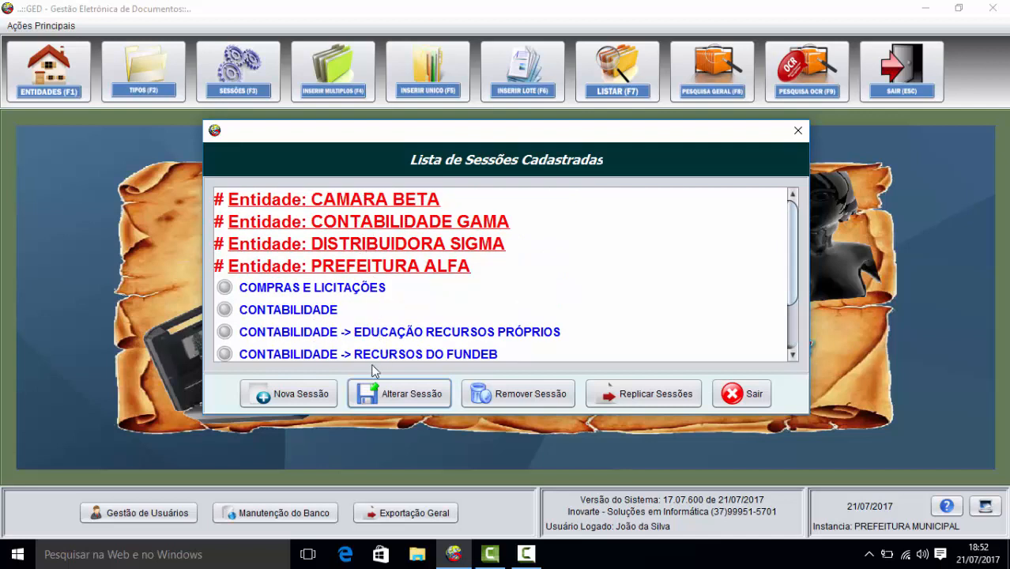
pyautogui.click(291, 393)
pyautogui.click(333, 166)
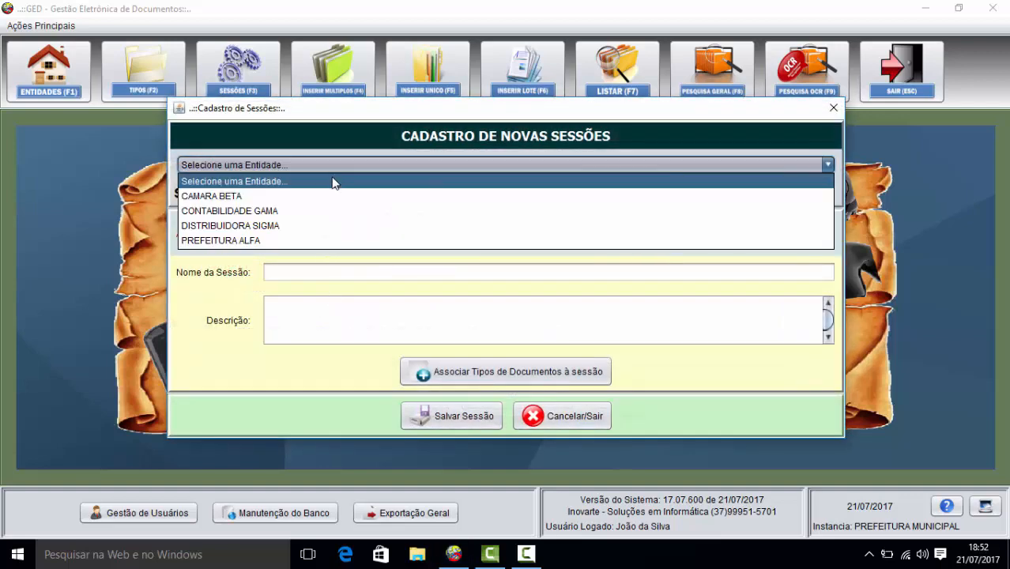
pyautogui.click(310, 195)
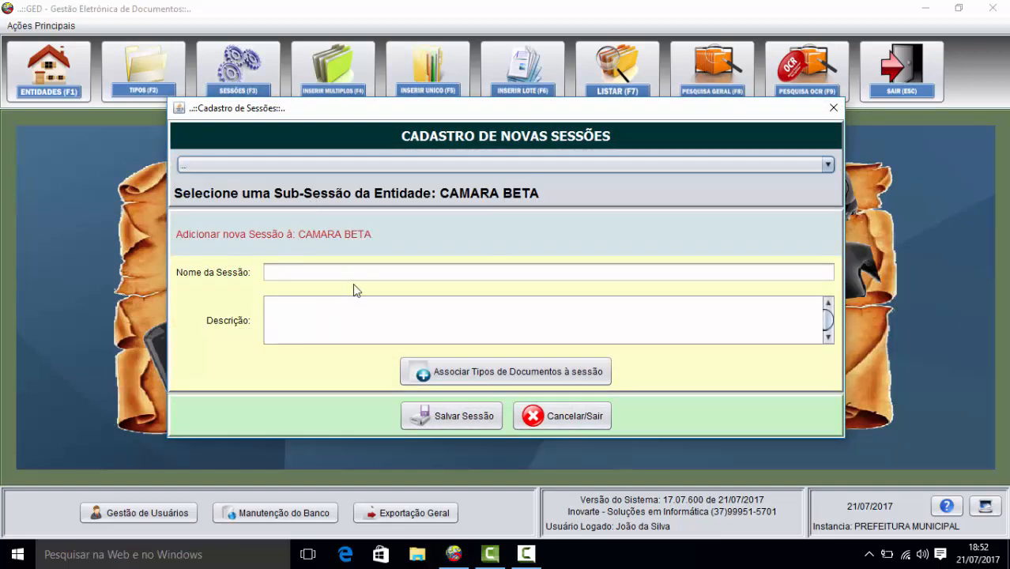
pyautogui.click(552, 415)
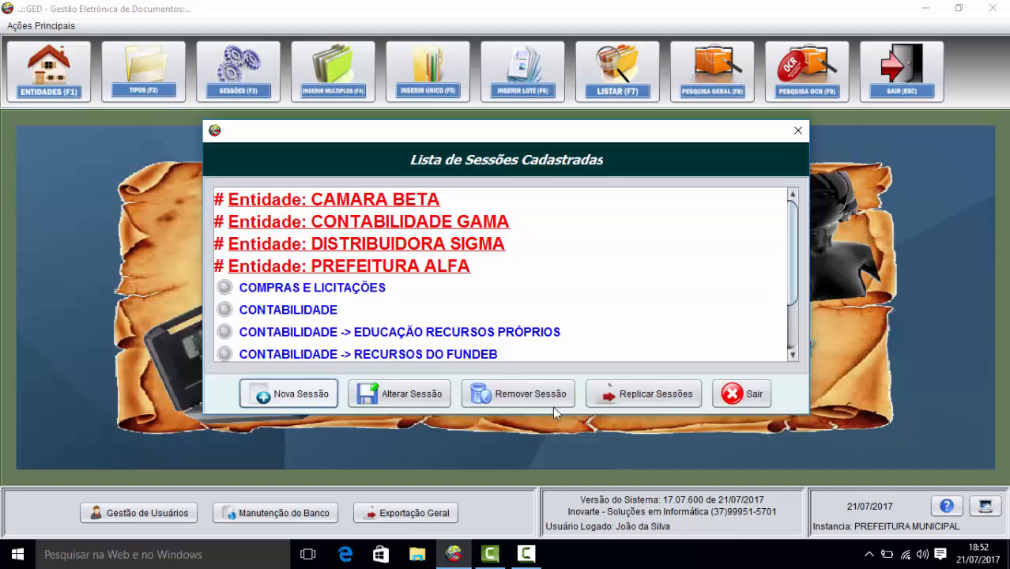
# Step: Replicate sessions with PREFEITURA ALFA as source and CAMARA BETA as destination
pyautogui.click(644, 401)
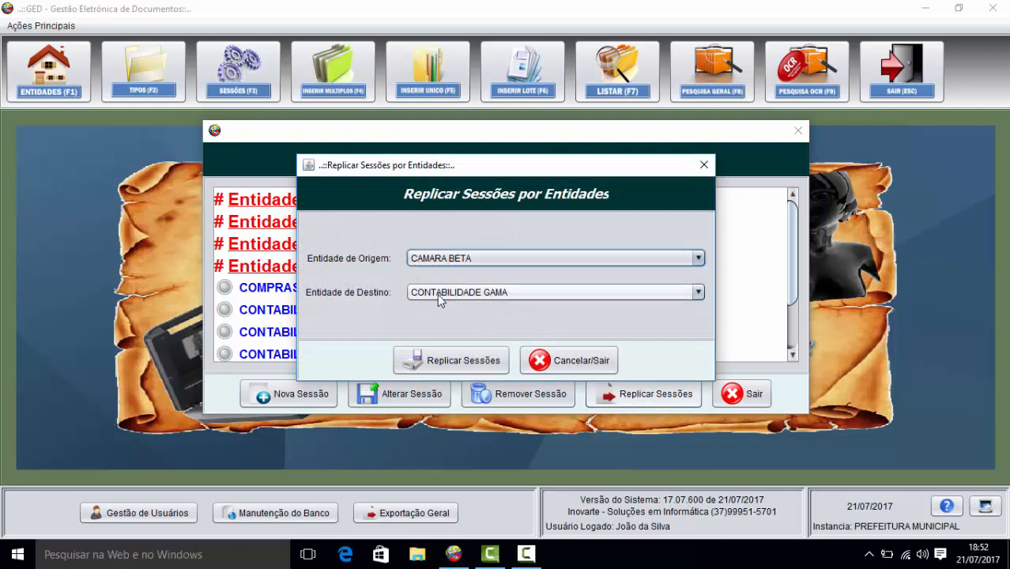
pyautogui.click(490, 266)
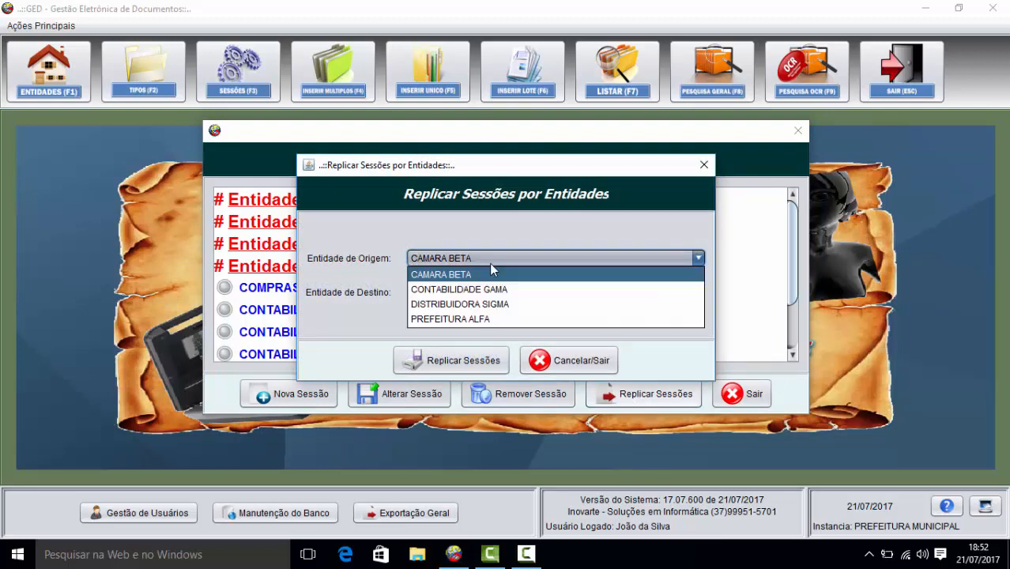
pyautogui.click(490, 320)
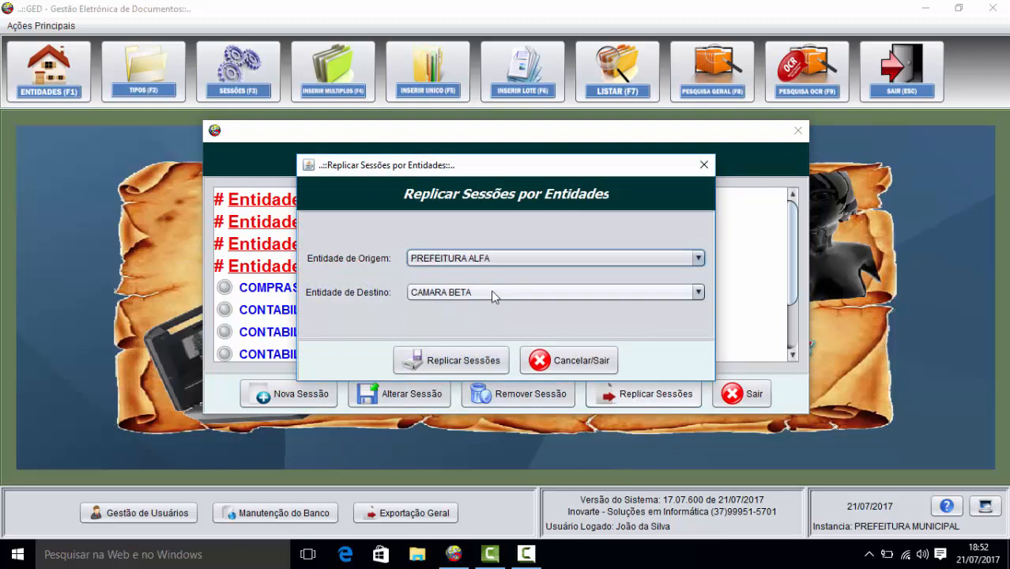
pyautogui.click(491, 291)
pyautogui.click(488, 311)
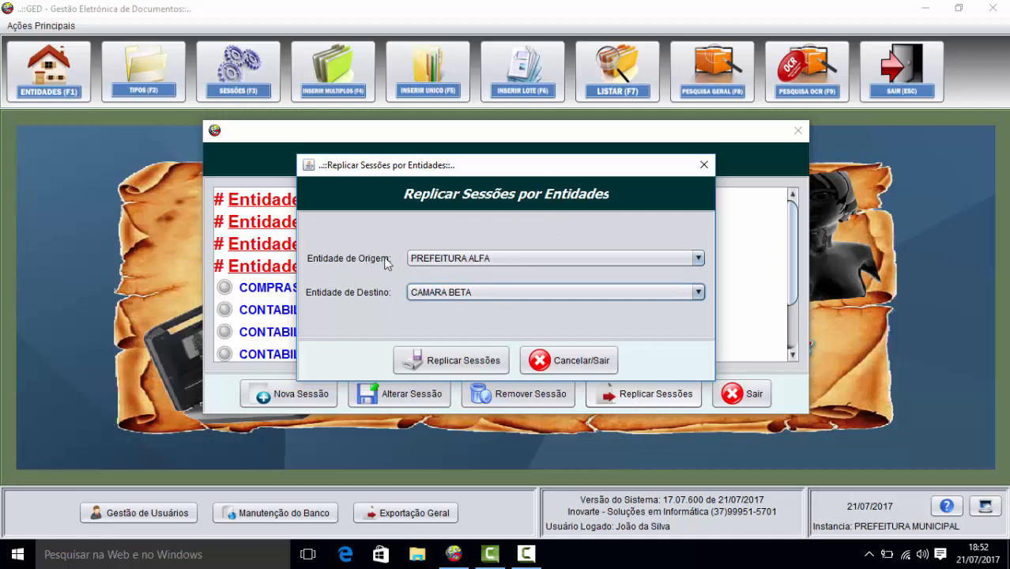
pyautogui.click(467, 370)
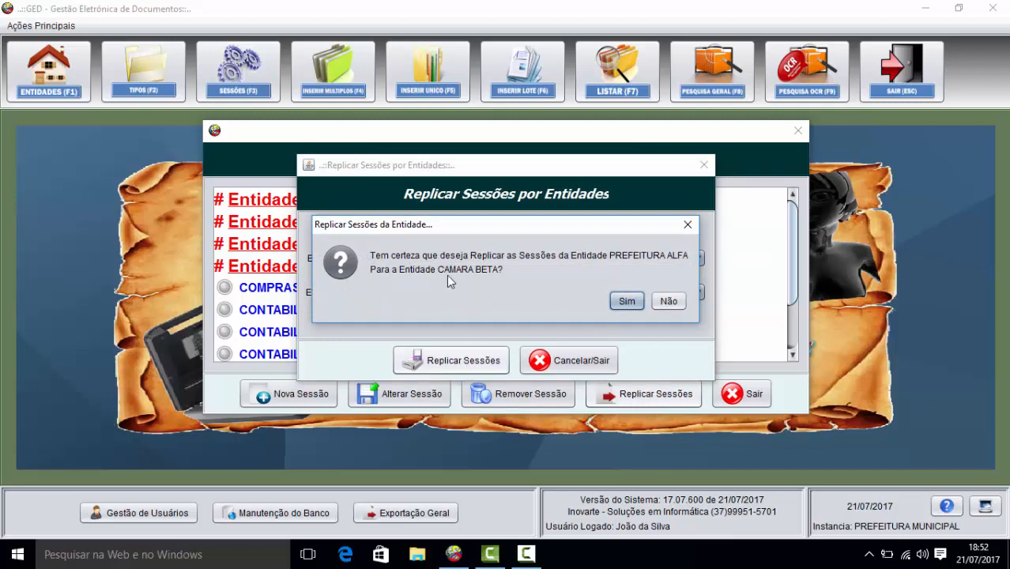
# Step: Confirm the copy, including document types and user permissions, and acknowledge success
pyautogui.click(621, 303)
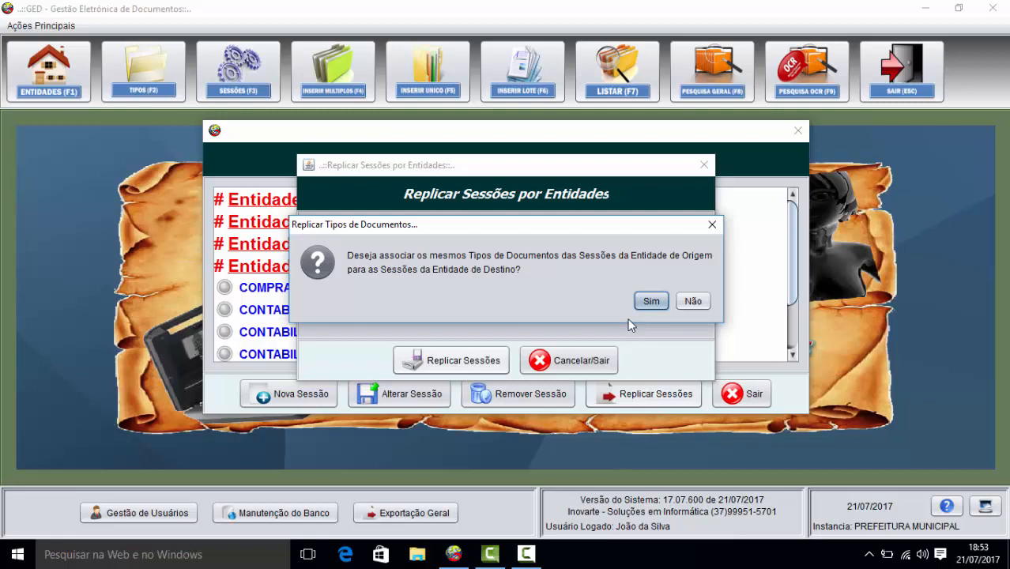
pyautogui.click(649, 301)
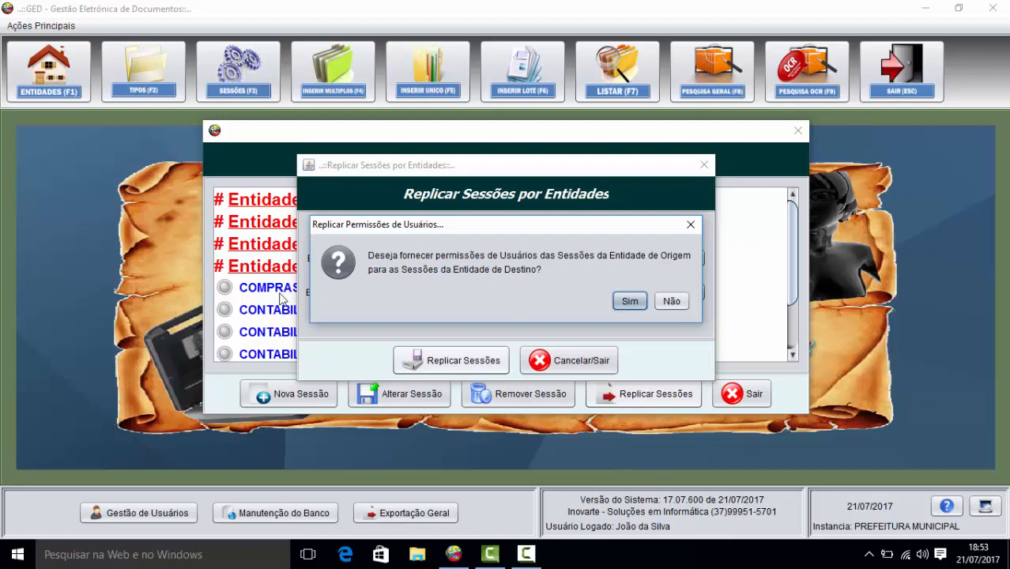
pyautogui.click(631, 301)
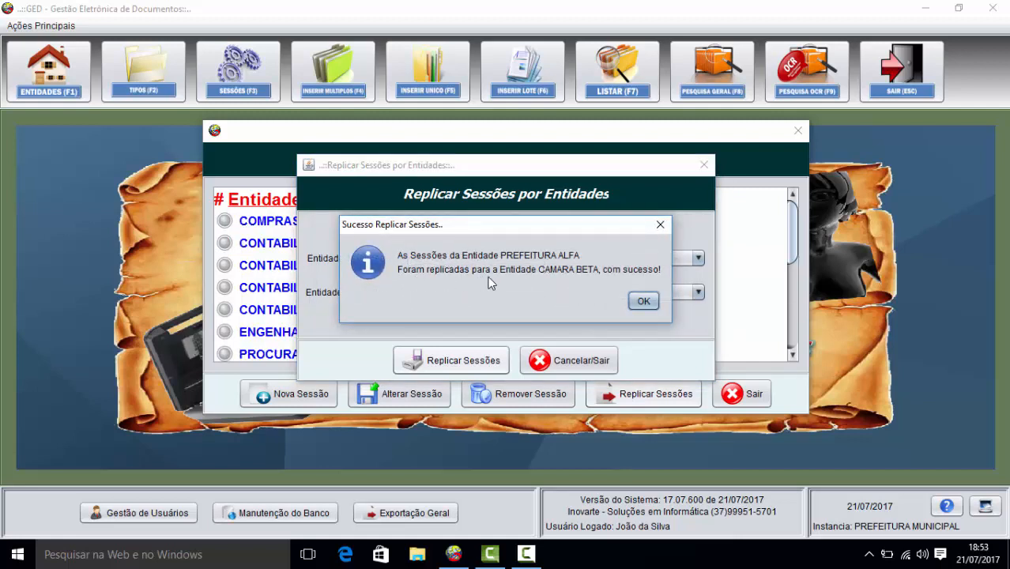
pyautogui.click(643, 302)
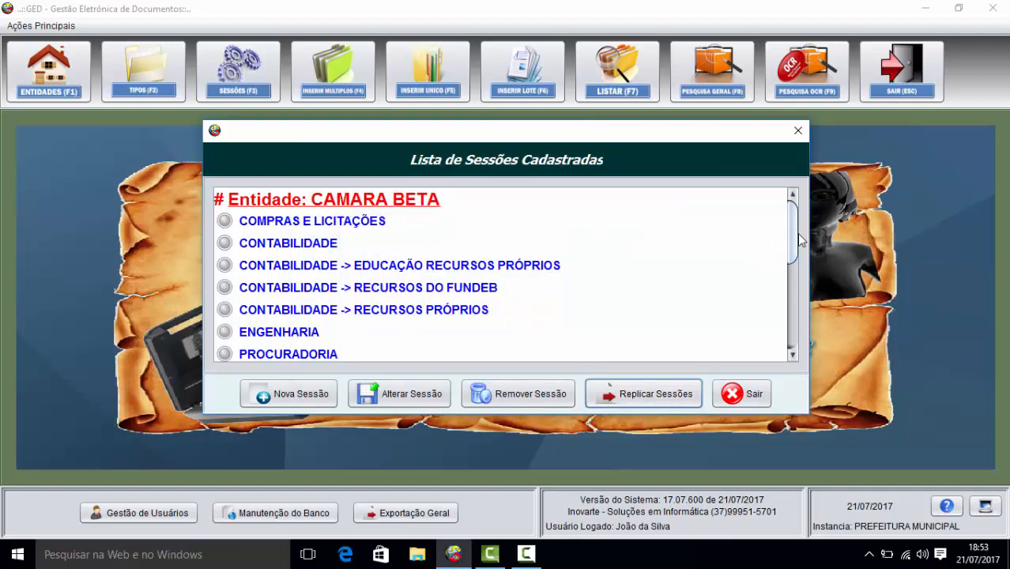
pyautogui.moveTo(792, 236); pyautogui.dragTo(804, 268)
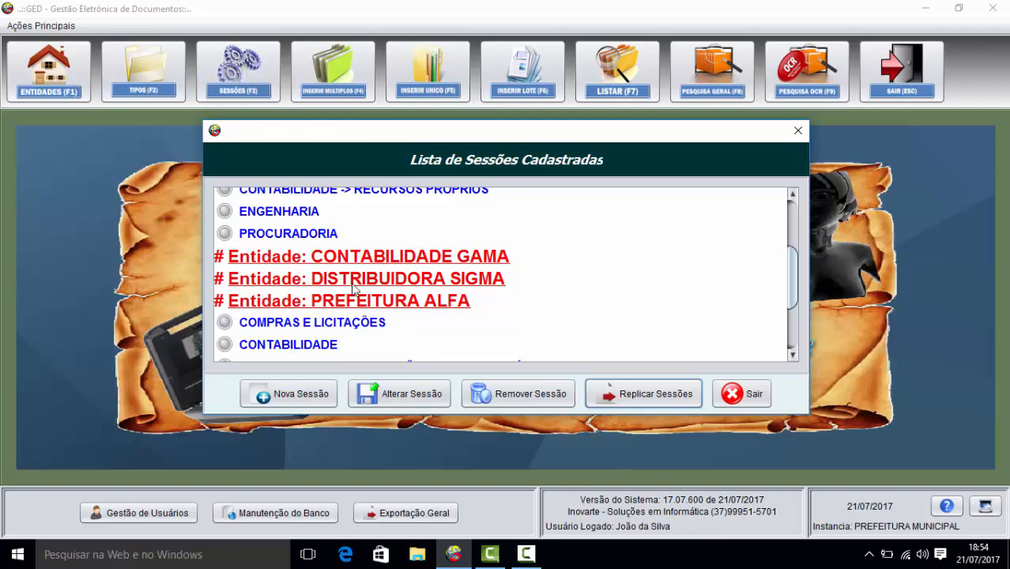
# Step: Start a new CONTABILIDADE GAMA session and enter a person's name as the session name
pyautogui.click(304, 396)
pyautogui.click(341, 169)
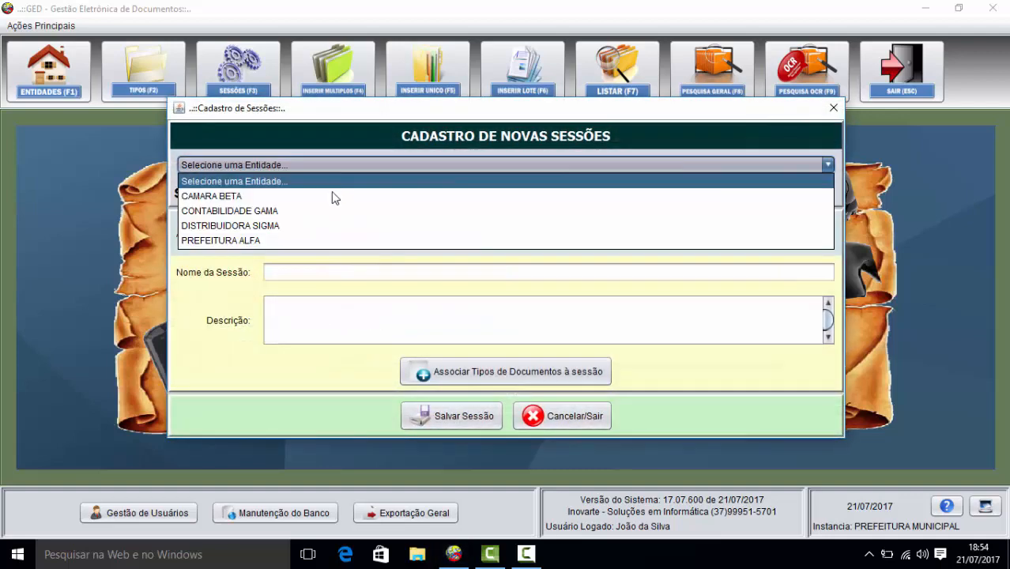
pyautogui.click(332, 211)
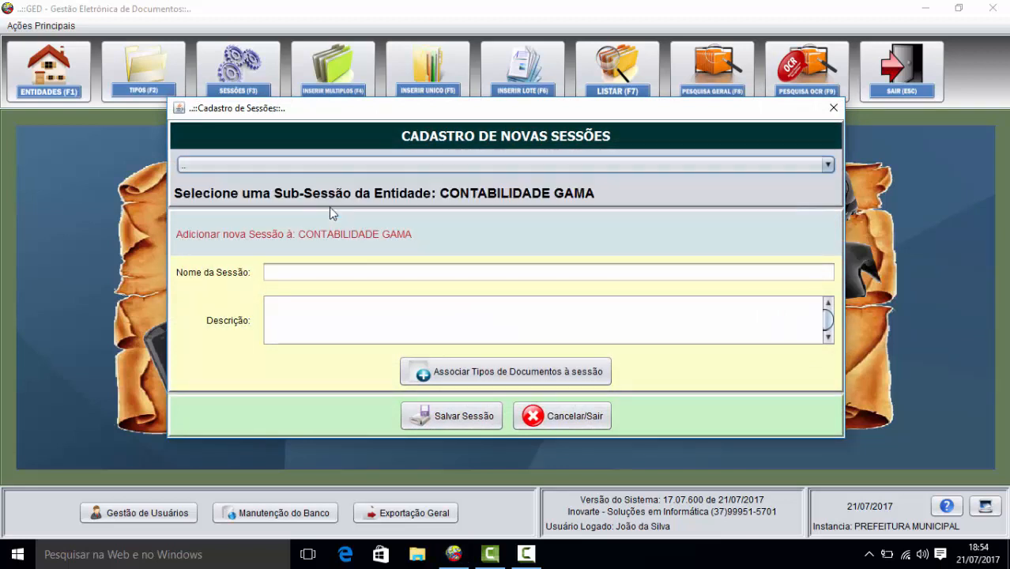
pyautogui.click(324, 275)
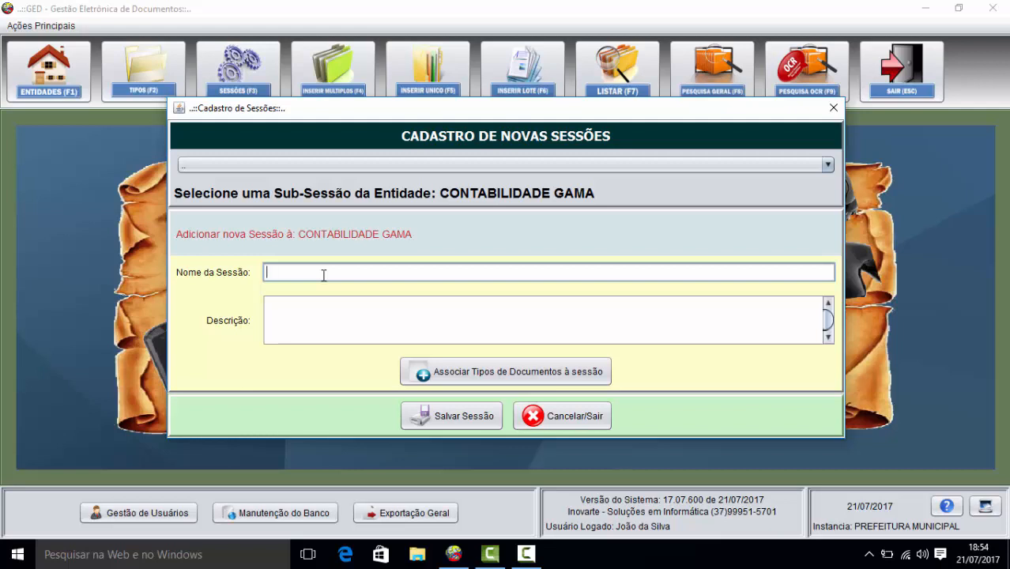
pyautogui.write('TONIO JOSÉ')
# Step: Link CONTAS A PAGAR, CONTAS A RECEBER, LIVRO CAIXA, LIVRO RAZÃO and NOTA FISCAL, then save the session
pyautogui.click(449, 373)
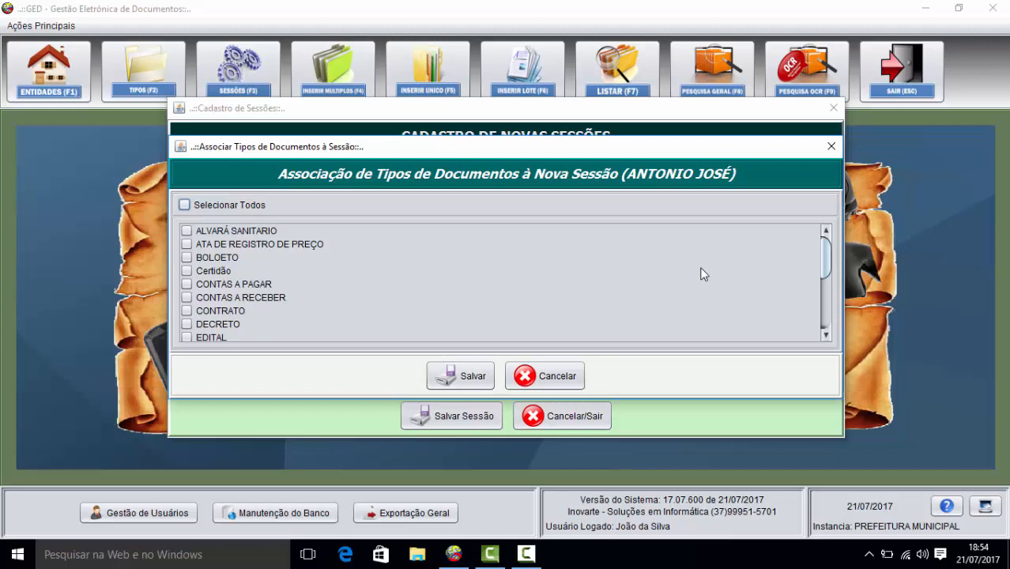
pyautogui.click(187, 285)
pyautogui.click(188, 297)
pyautogui.moveTo(825, 258); pyautogui.dragTo(821, 283)
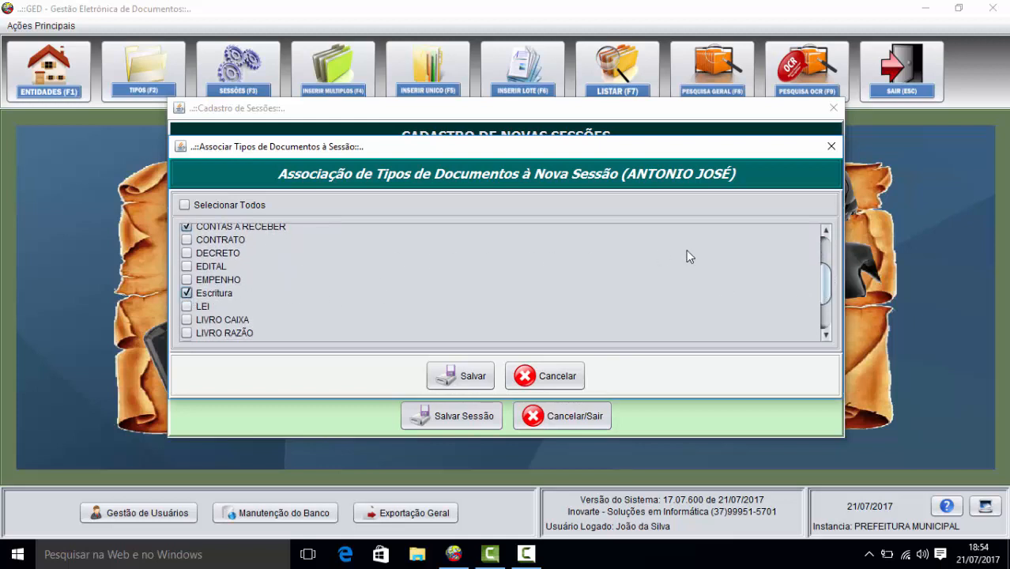
pyautogui.moveTo(826, 286); pyautogui.dragTo(827, 305)
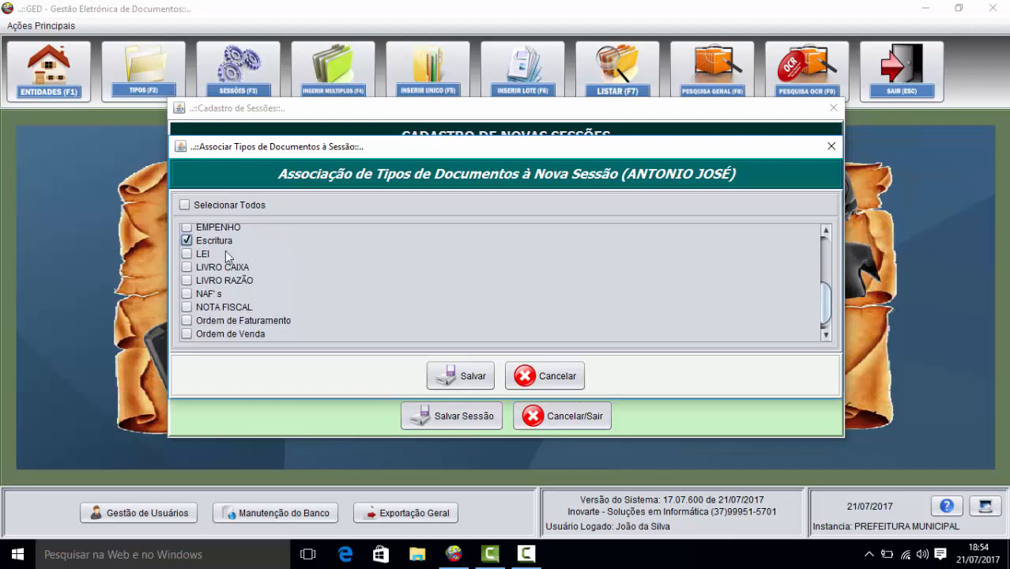
pyautogui.click(187, 267)
pyautogui.click(186, 281)
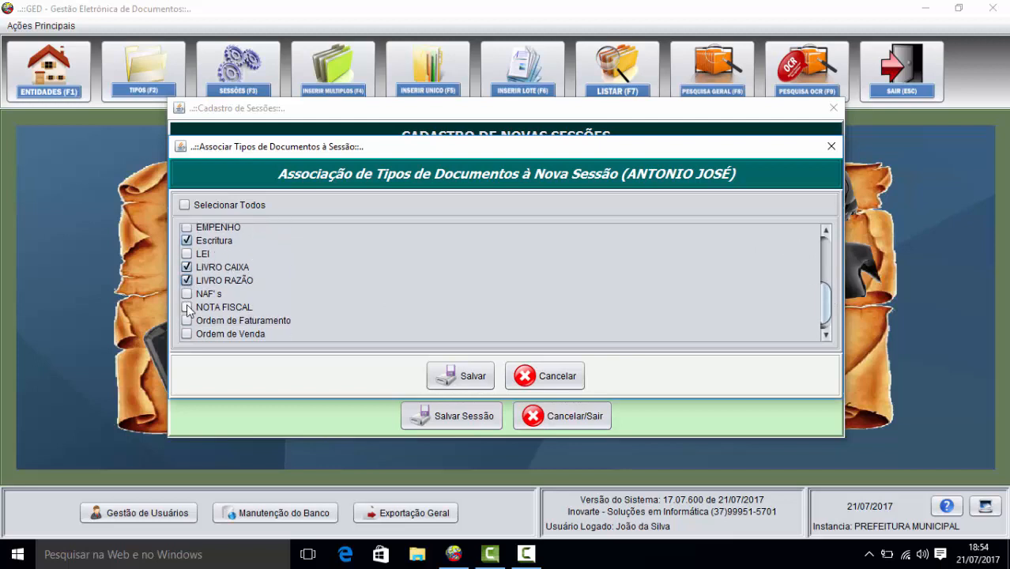
pyautogui.click(187, 307)
pyautogui.moveTo(825, 300)
pyautogui.mouseDown()
pyautogui.moveTo(825, 264)
pyautogui.moveTo(824, 302)
pyautogui.mouseUp()
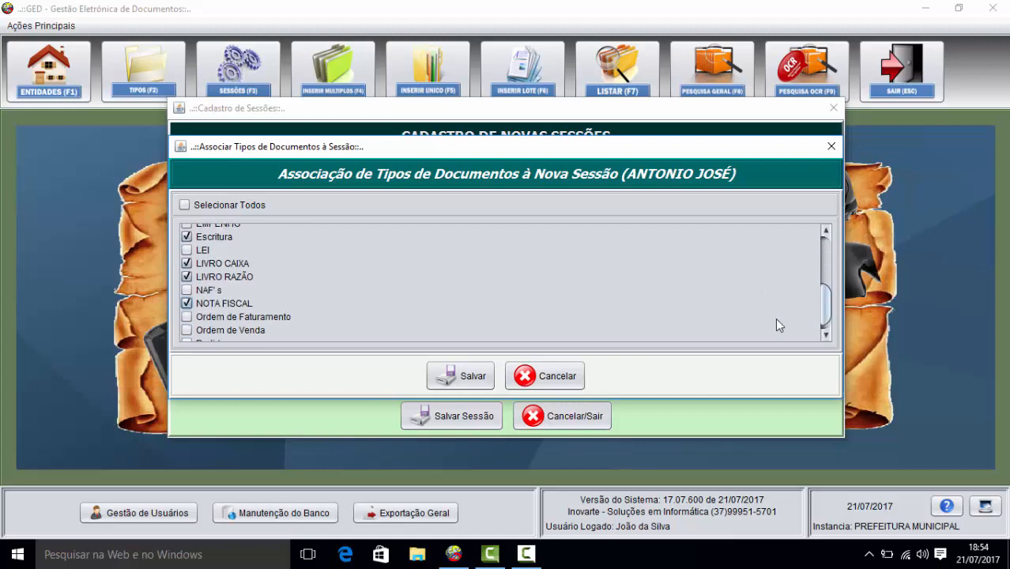
pyautogui.click(474, 377)
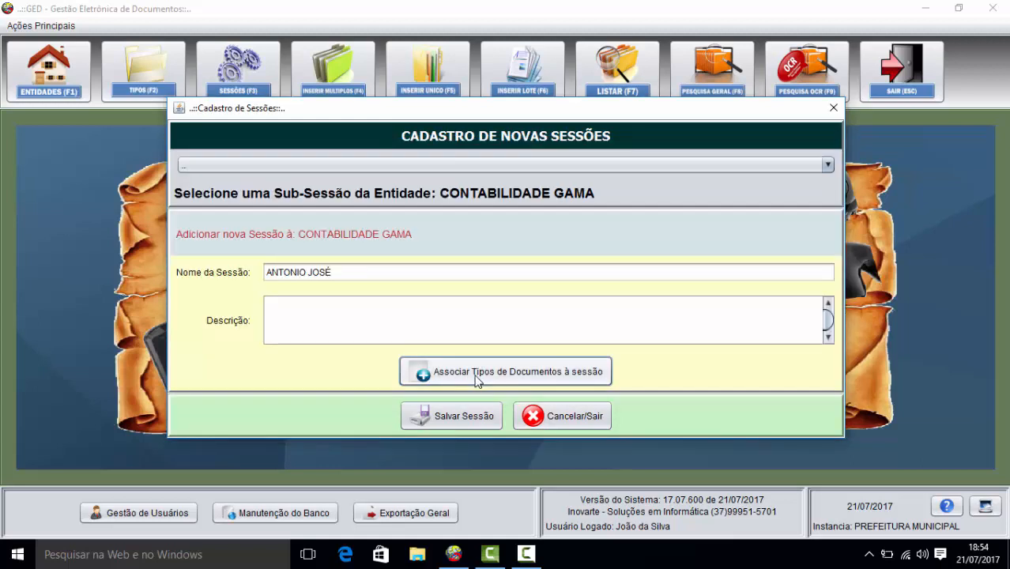
pyautogui.click(459, 416)
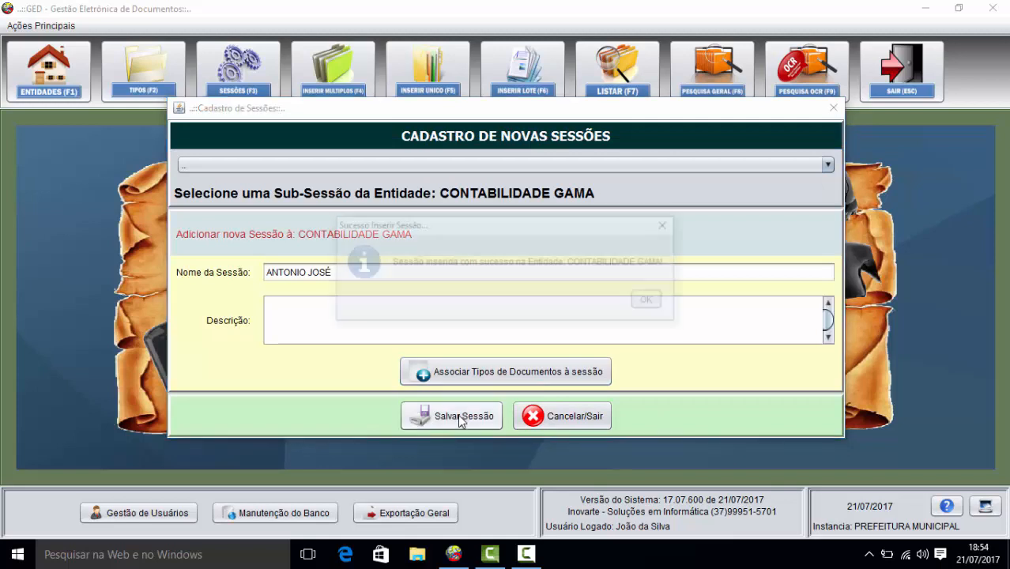
pyautogui.click(649, 303)
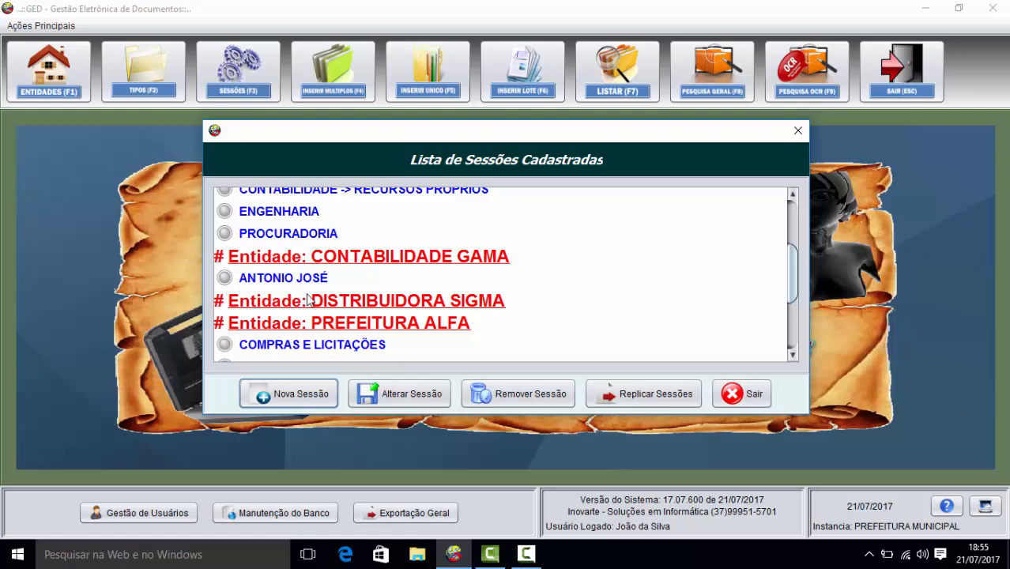
# Step: Start a new CONTABILIDADE GAMA session named CONTAS A PAGAR
pyautogui.click(292, 395)
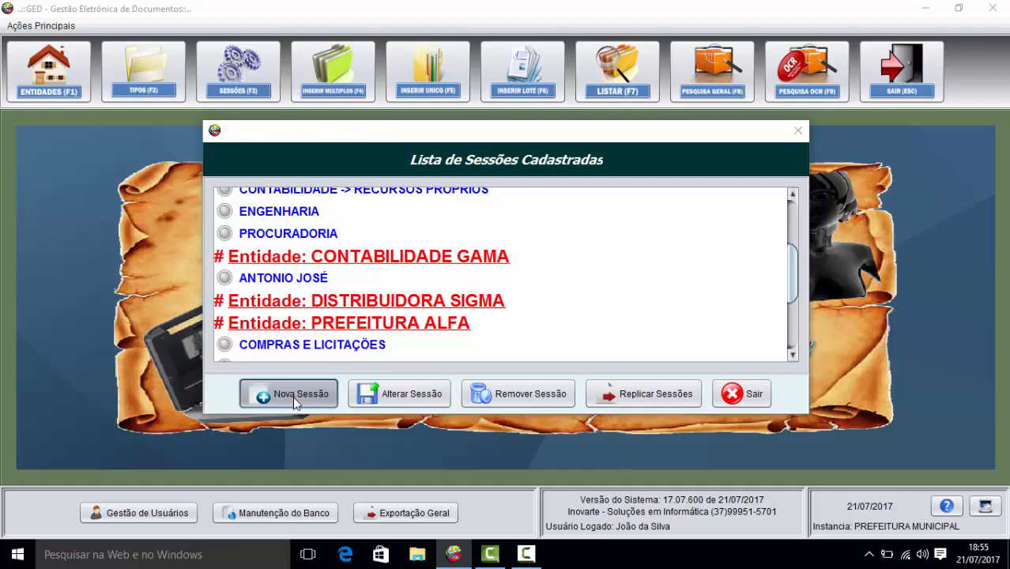
pyautogui.click(317, 164)
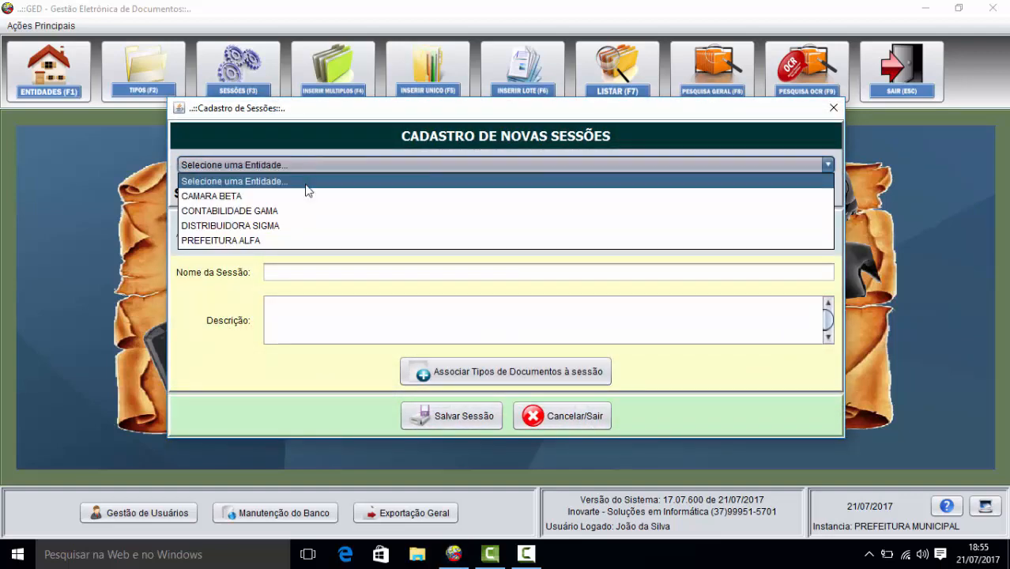
pyautogui.click(275, 211)
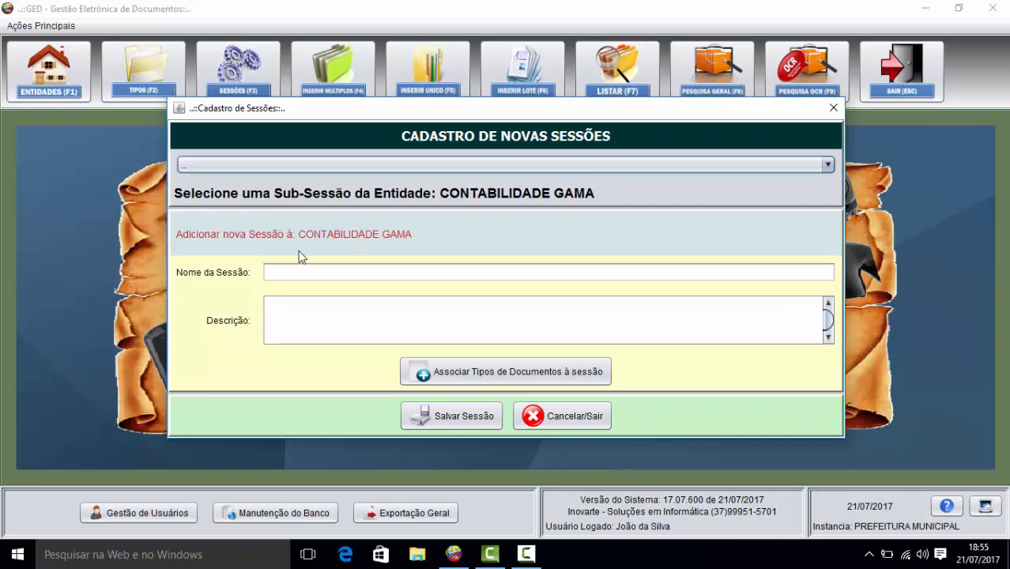
pyautogui.click(315, 271)
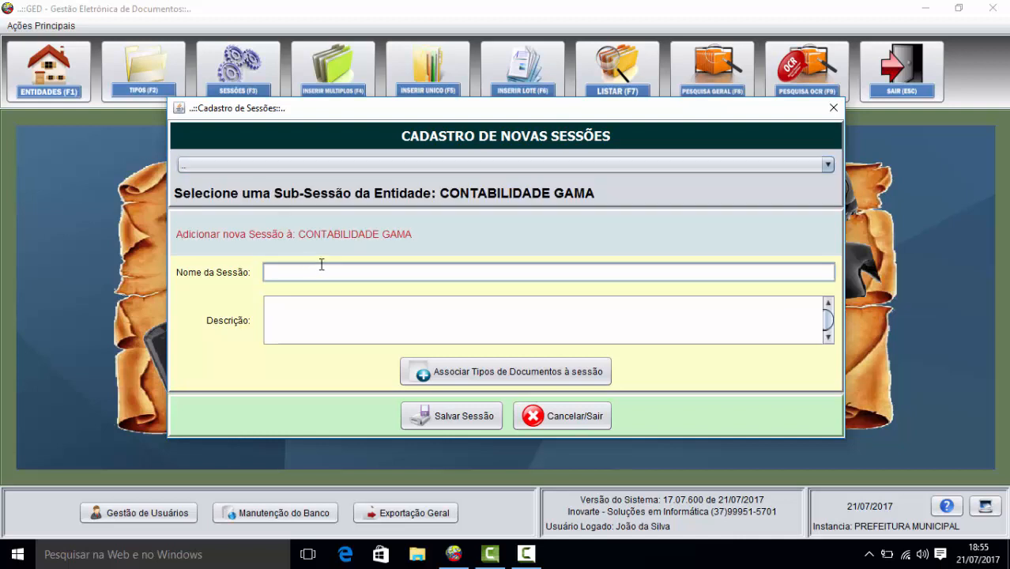
pyautogui.write('CONTAS A PAGAR')
# Step: Link the CONTAS A PAGAR document type and save the session
pyautogui.click(452, 368)
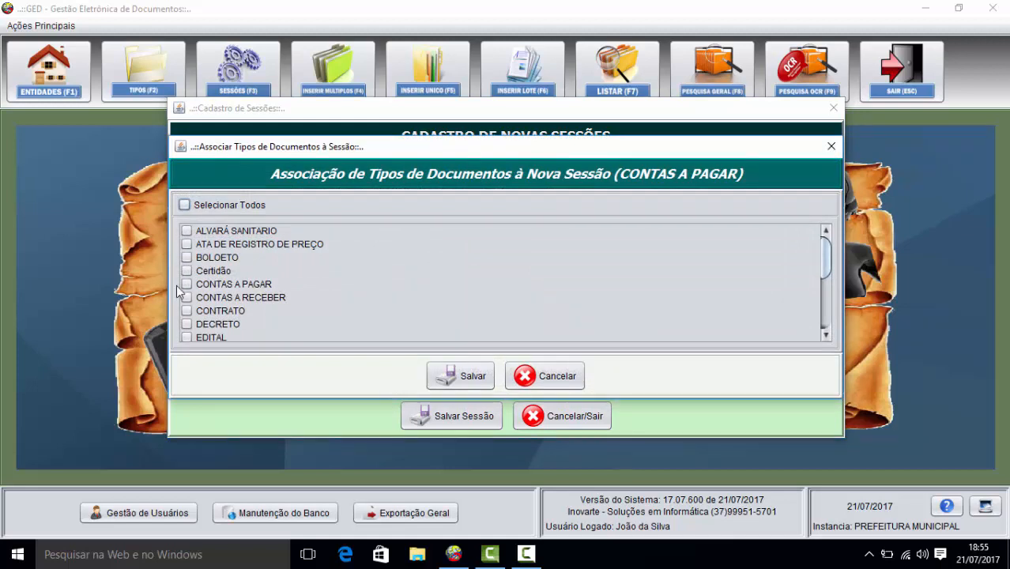
pyautogui.click(185, 284)
pyautogui.click(459, 373)
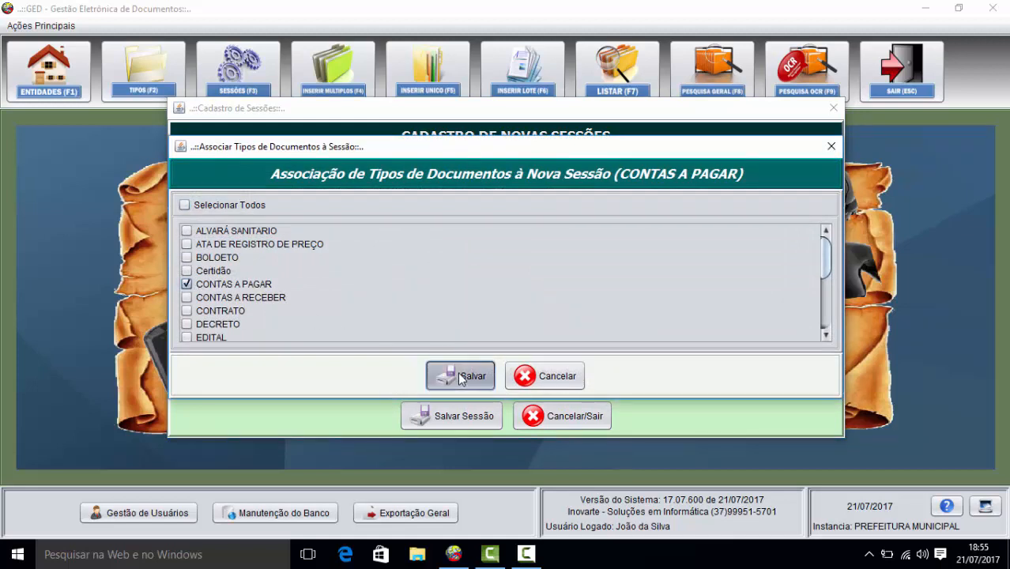
pyautogui.click(446, 413)
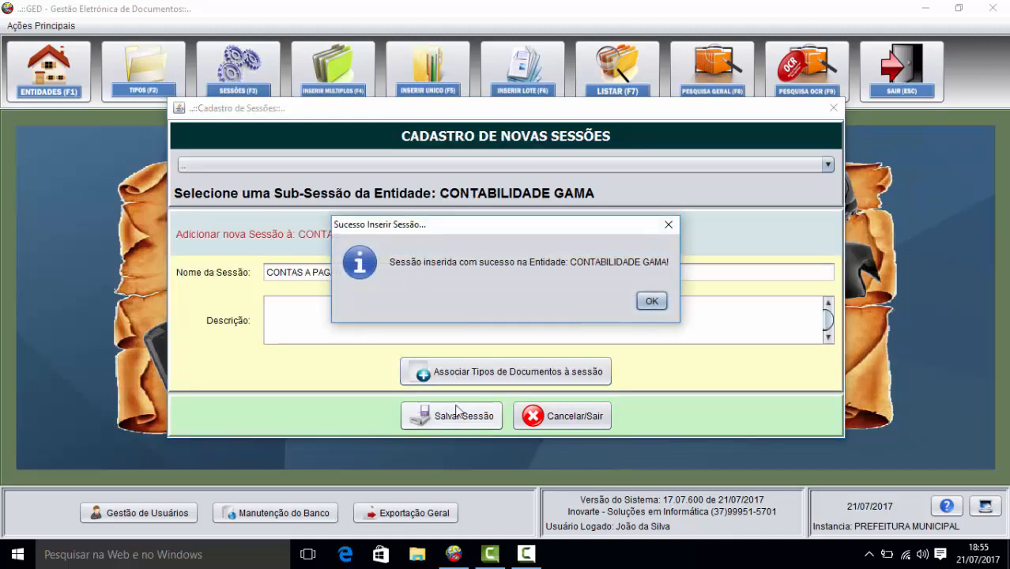
pyautogui.click(650, 300)
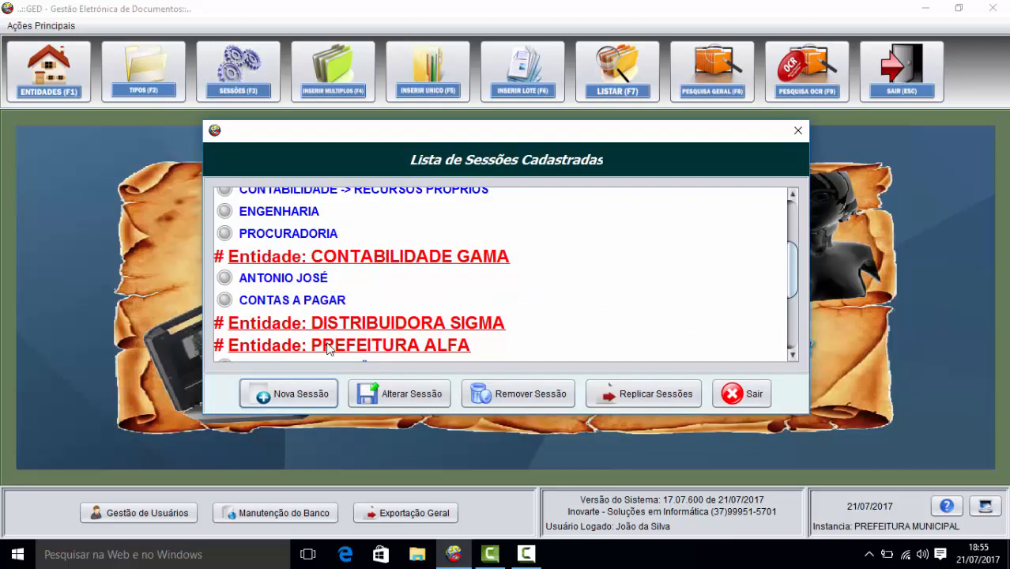
# Step: Start a new session named FOLHA DE PAGAMENTO and dismiss the missing-entity warning
pyautogui.click(315, 397)
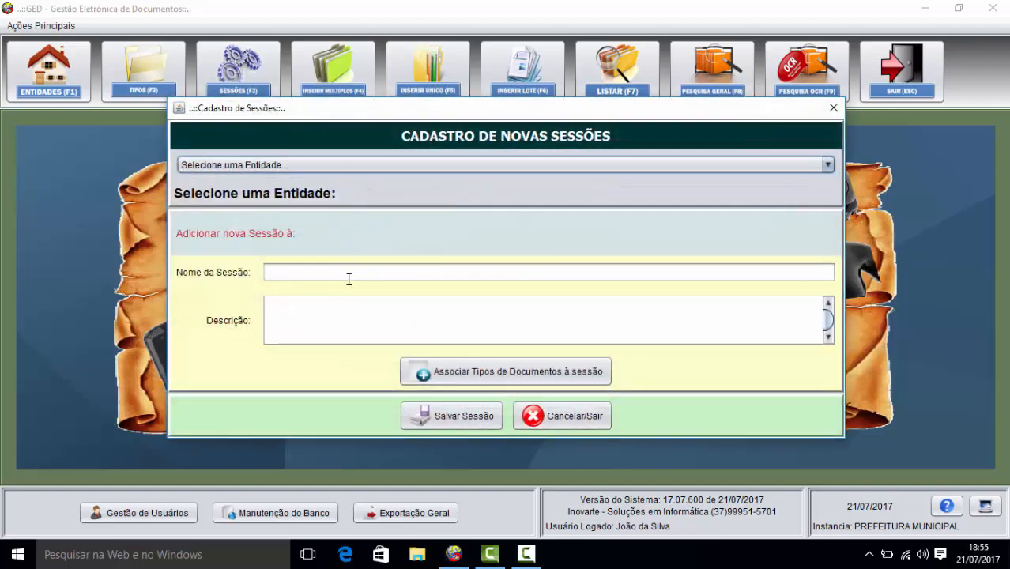
pyautogui.click(352, 273)
pyautogui.write('FOLHA ')
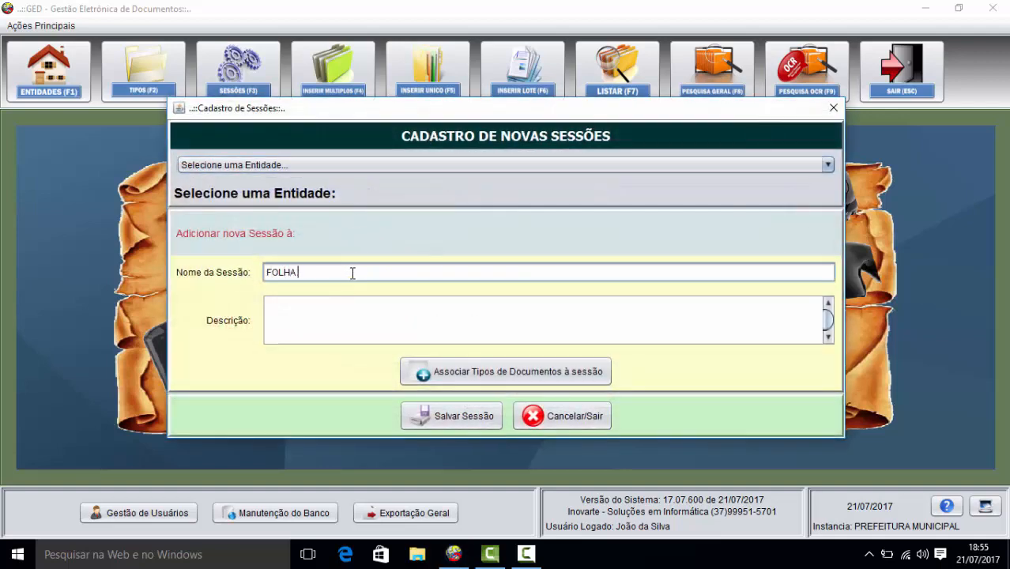
pyautogui.write('DE PAGAMENTO')
pyautogui.click(466, 371)
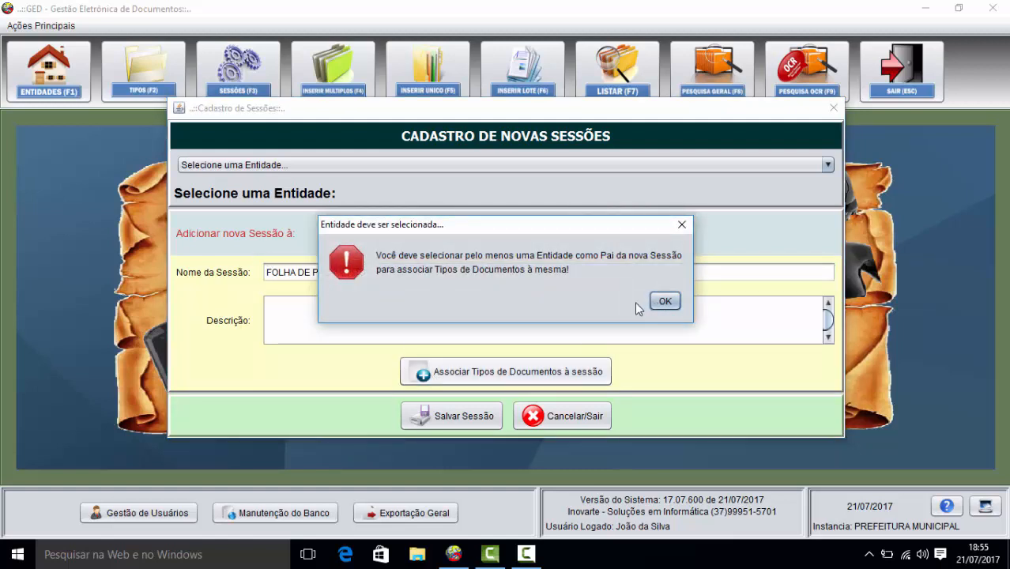
pyautogui.click(662, 300)
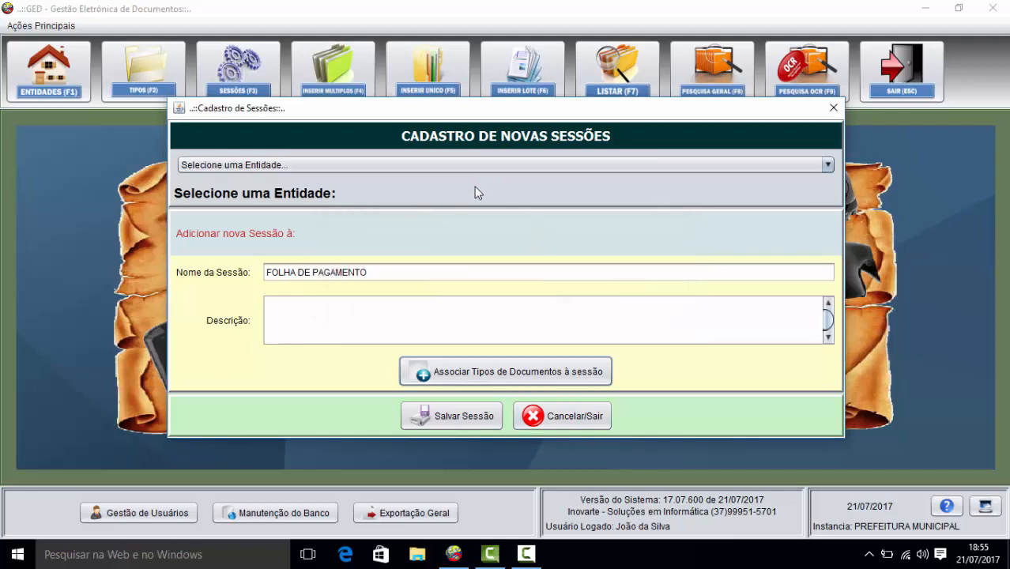
# Step: Set CONTABILIDADE GAMA as the entity, confirm the document types and save FOLHA DE PAGAMENTO
pyautogui.click(475, 165)
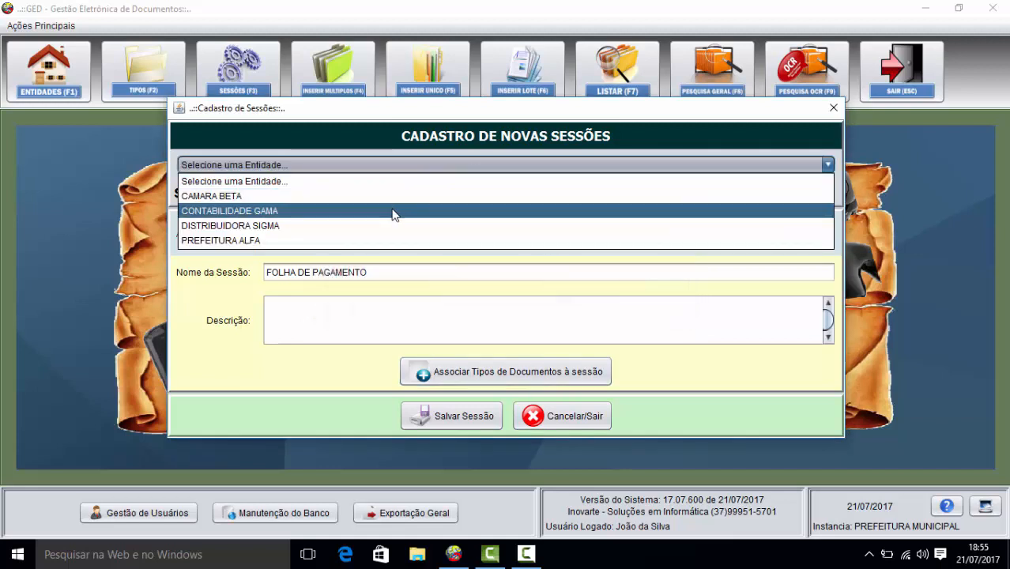
pyautogui.click(393, 211)
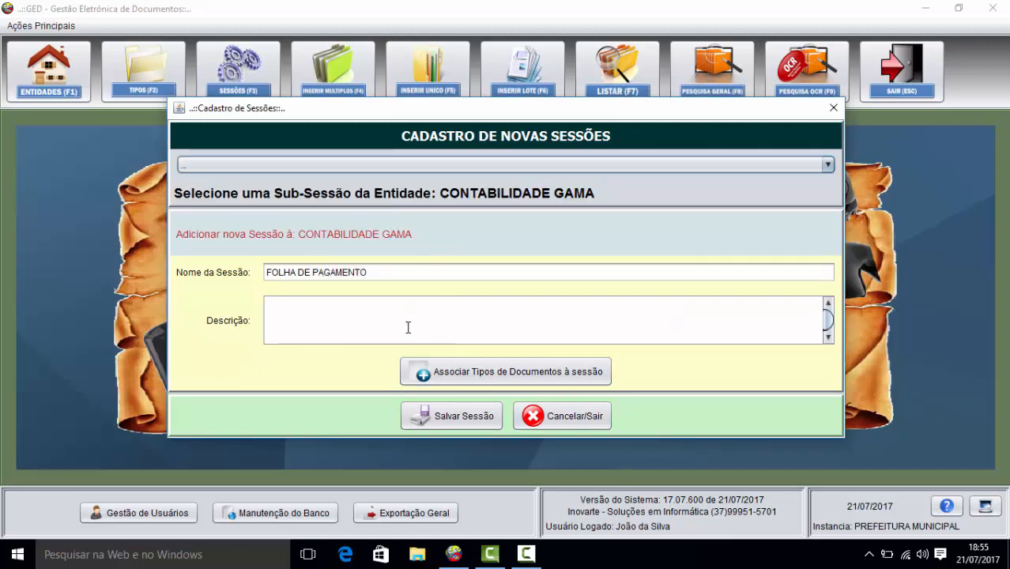
pyautogui.click(455, 369)
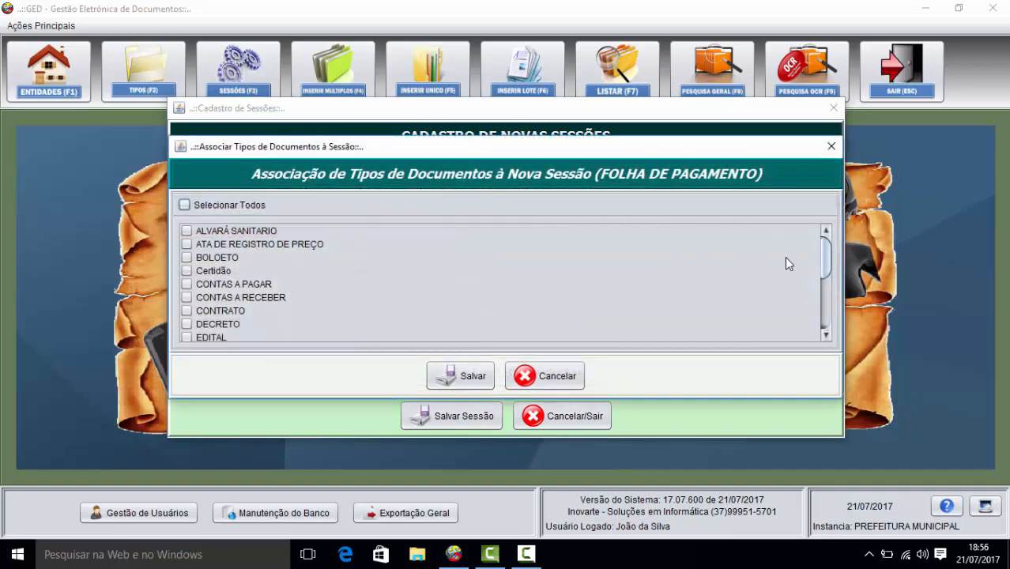
pyautogui.moveTo(822, 256); pyautogui.dragTo(825, 222)
pyautogui.click(483, 383)
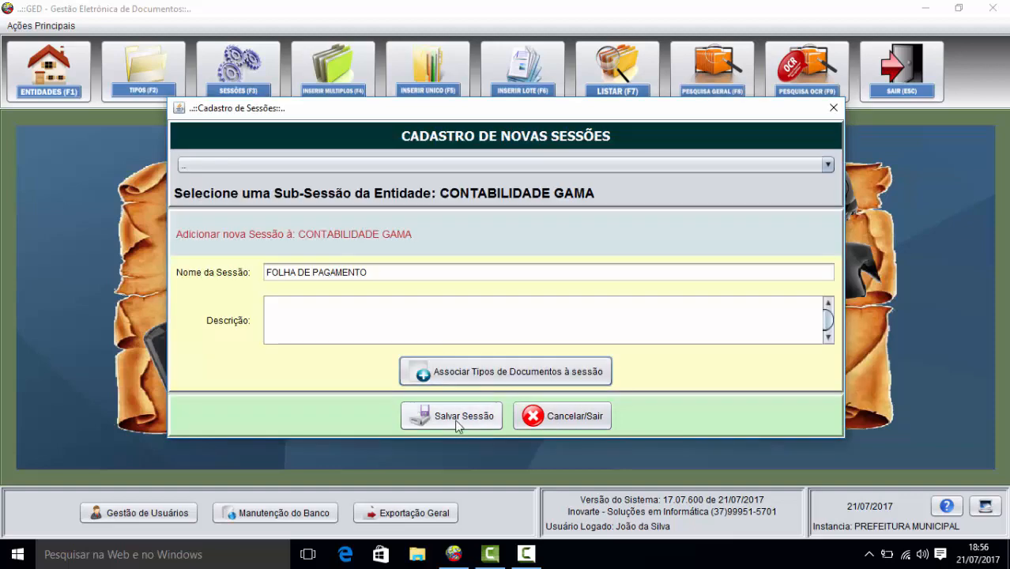
pyautogui.click(454, 419)
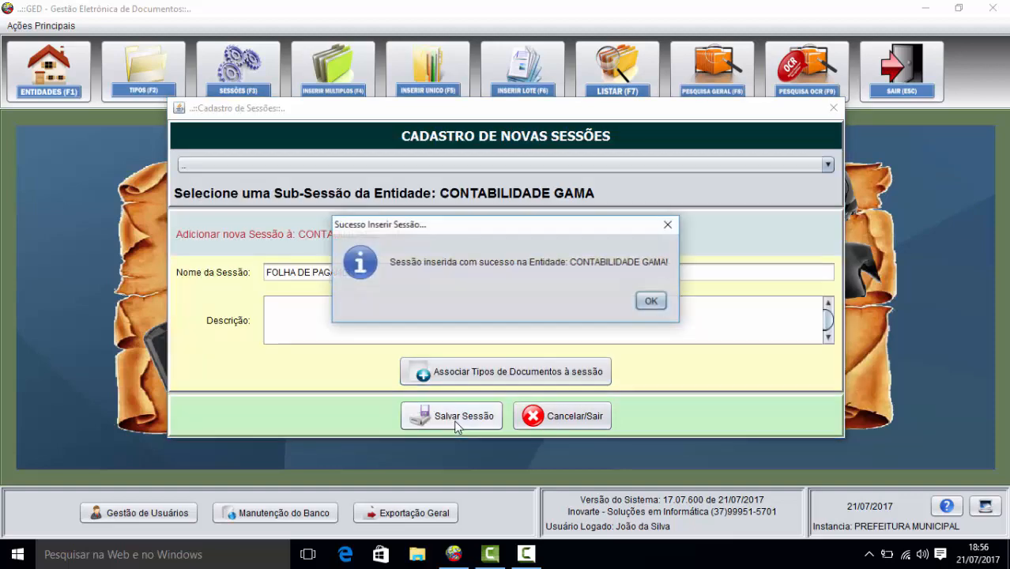
pyautogui.click(644, 302)
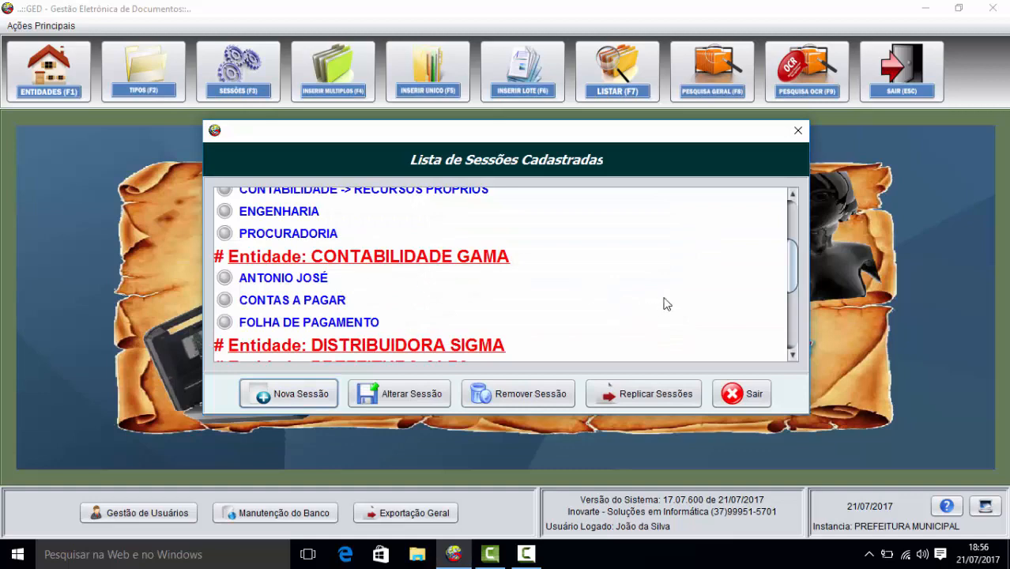
# Step: Add a FATURAMENTO session under DISTRIBUIDORA SIGMA
pyautogui.moveTo(795, 269); pyautogui.dragTo(794, 316)
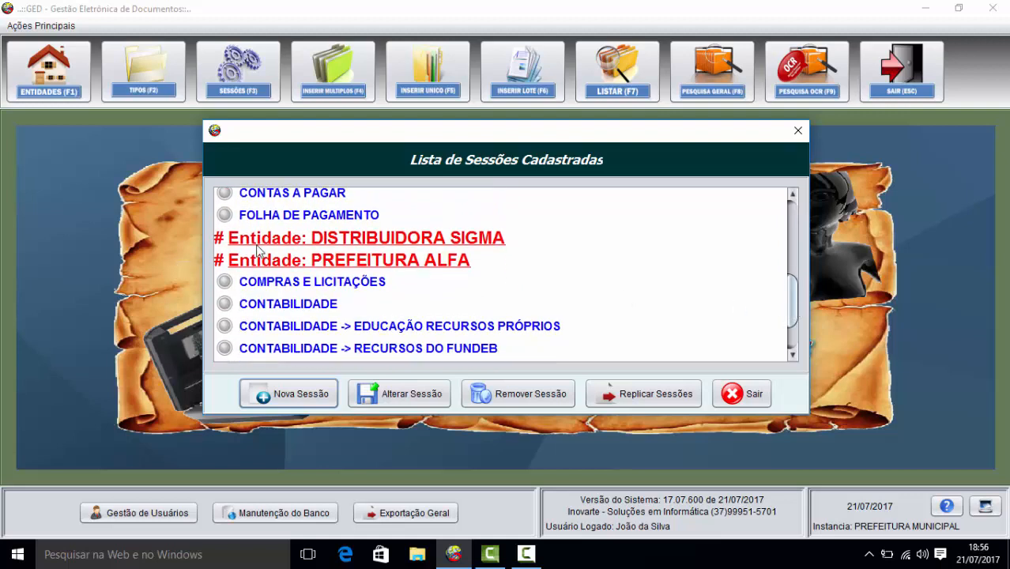
pyautogui.click(301, 394)
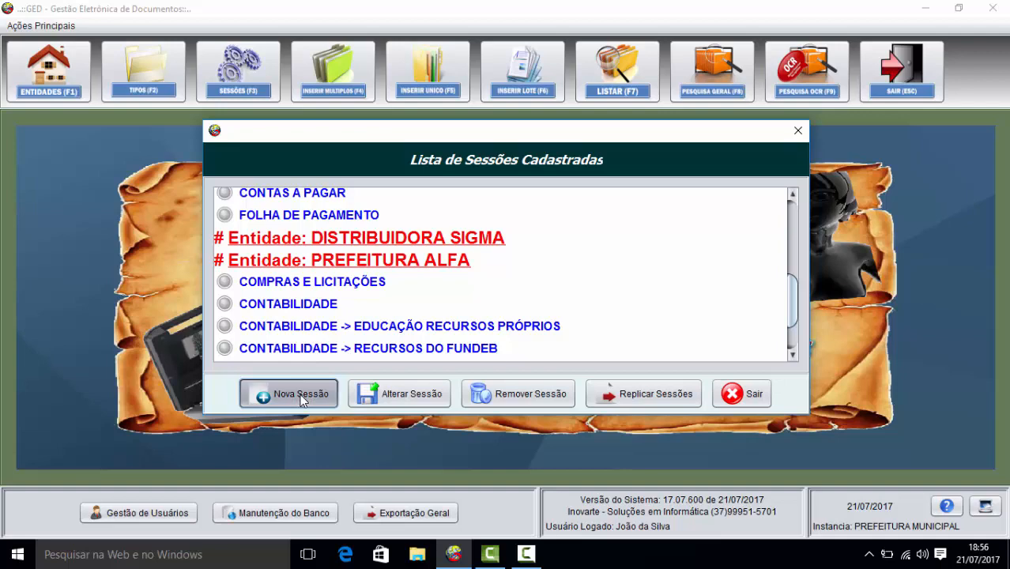
pyautogui.click(345, 169)
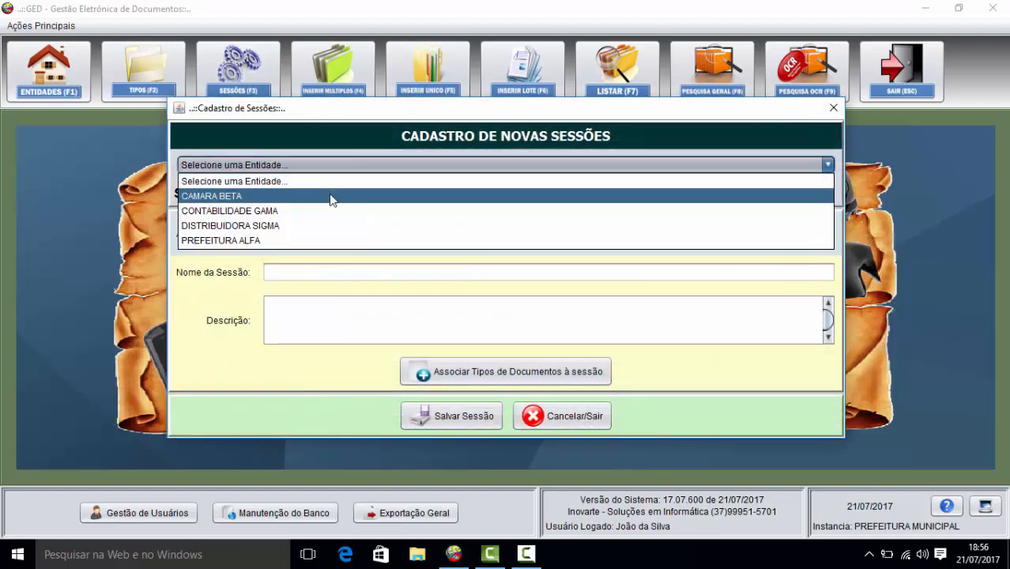
pyautogui.click(306, 227)
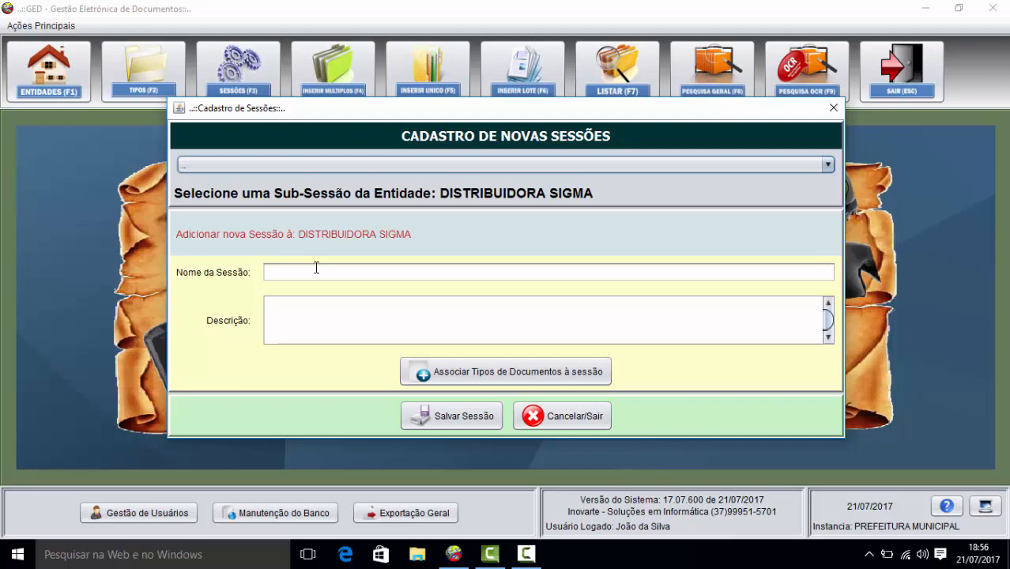
pyautogui.click(315, 273)
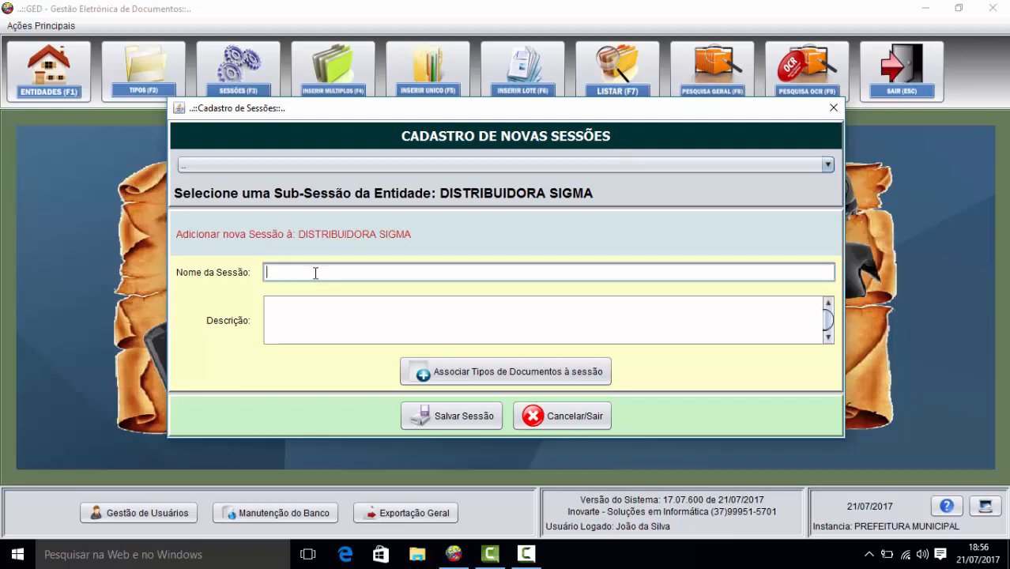
pyautogui.write('FATURAMENTO')
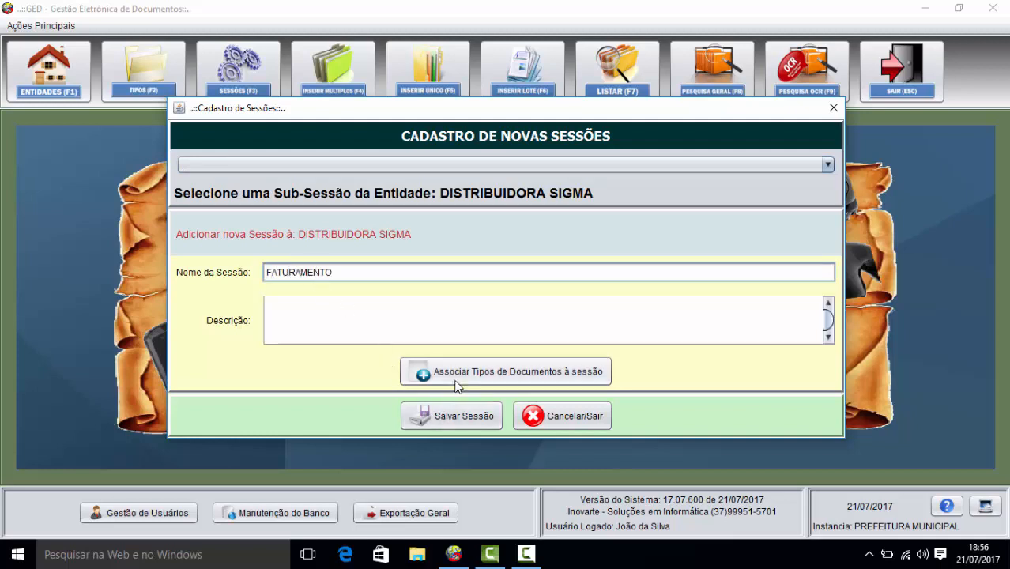
pyautogui.click(444, 418)
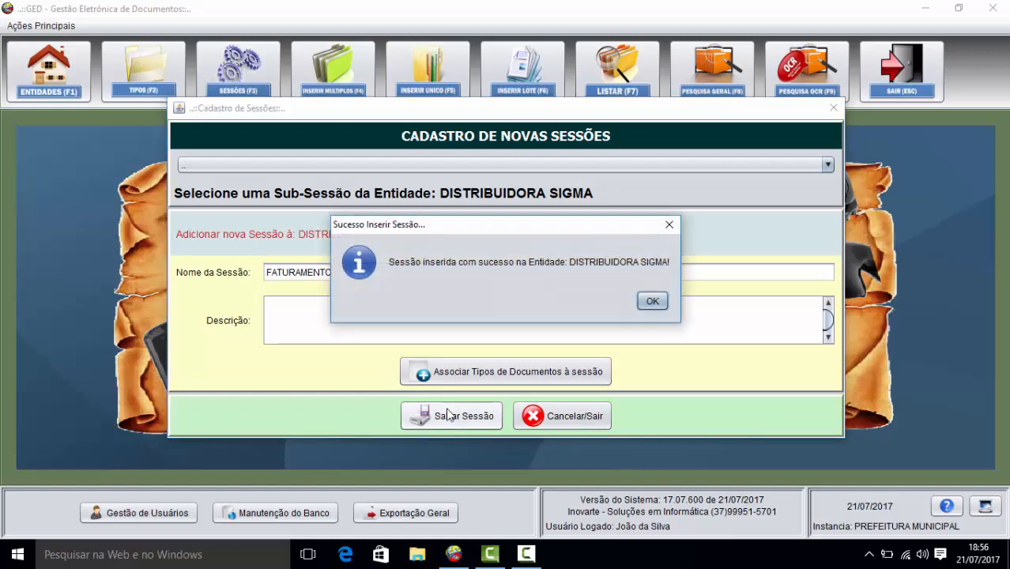
pyautogui.click(651, 301)
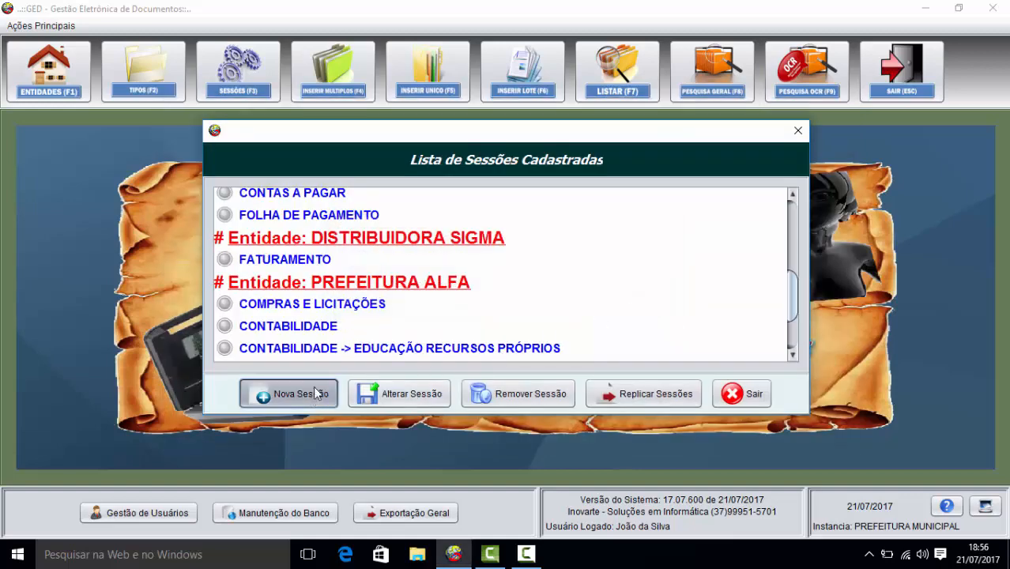
# Step: Add a VENDAS session under DISTRIBUIDORA SIGMA
pyautogui.click(288, 391)
pyautogui.click(374, 165)
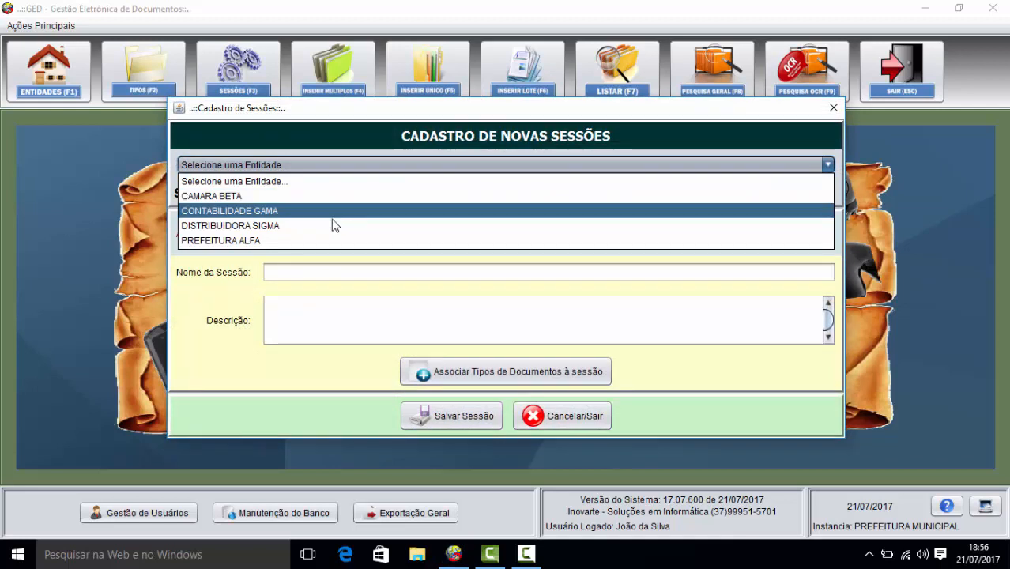
pyautogui.click(333, 227)
pyautogui.click(329, 272)
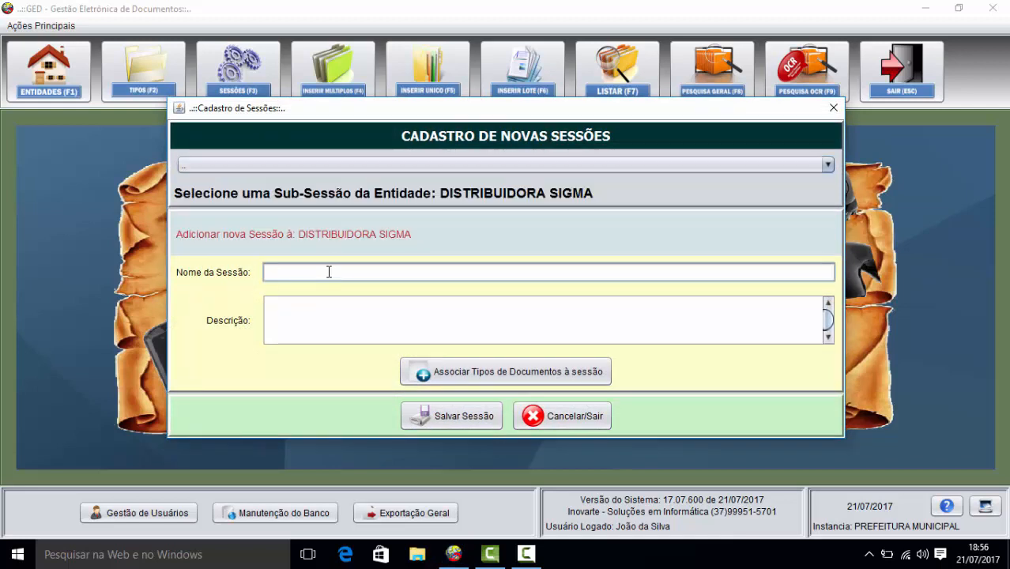
pyautogui.write('VENDAS')
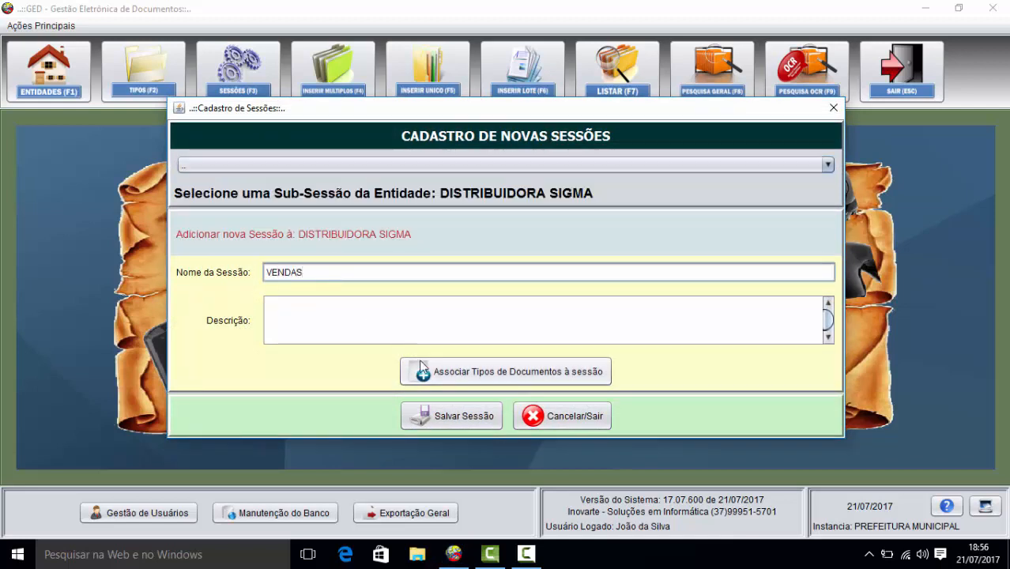
pyautogui.click(461, 419)
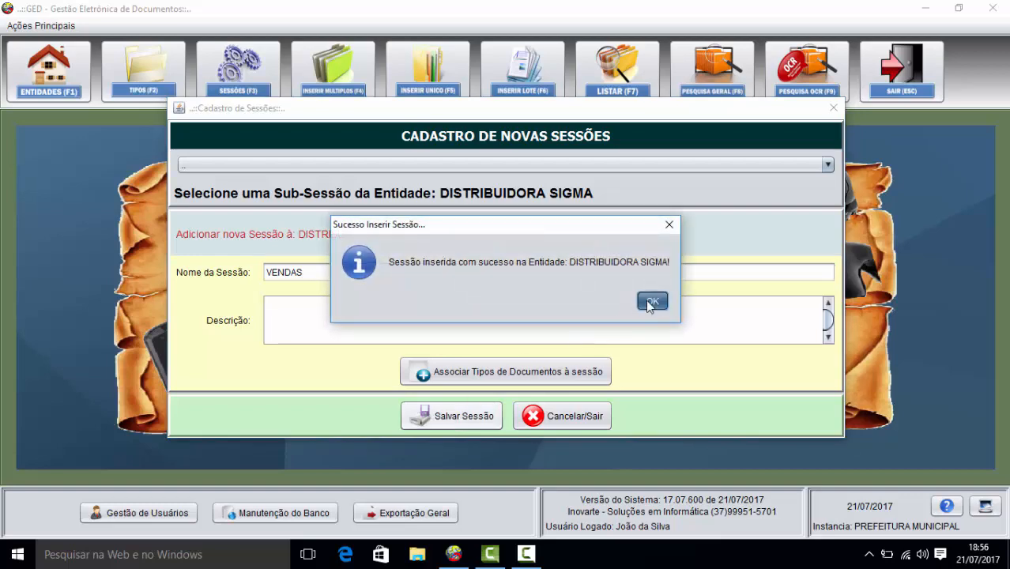
pyautogui.click(648, 301)
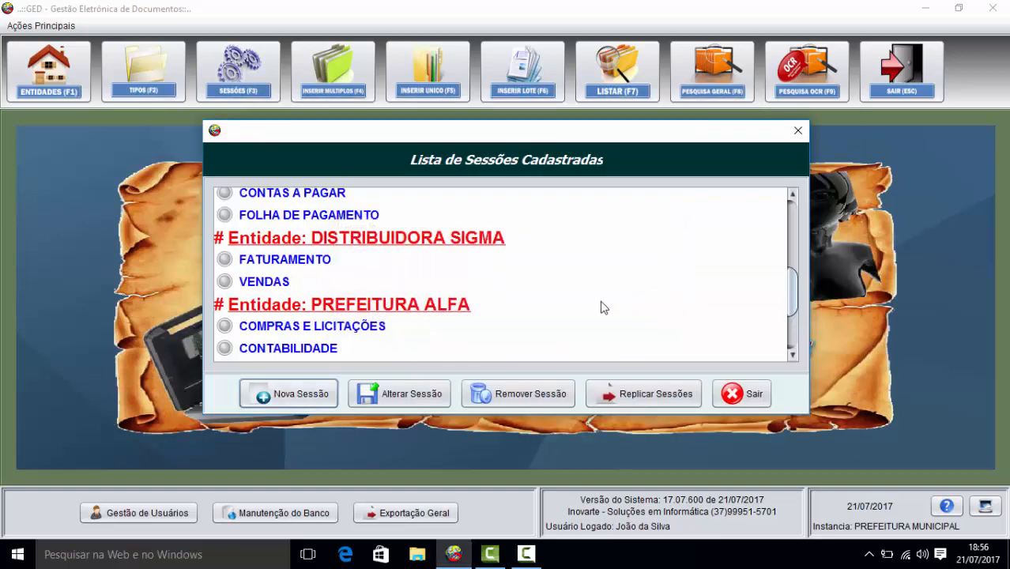
# Step: Add a TELEMARKETING session under DISTRIBUIDORA SIGMA
pyautogui.click(293, 395)
pyautogui.click(376, 169)
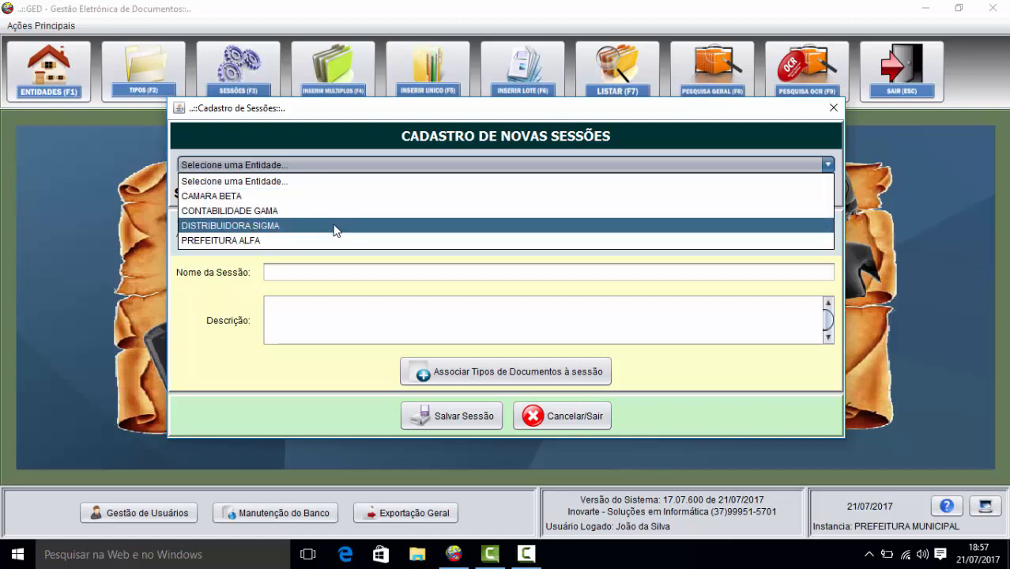
pyautogui.click(333, 226)
pyautogui.click(334, 274)
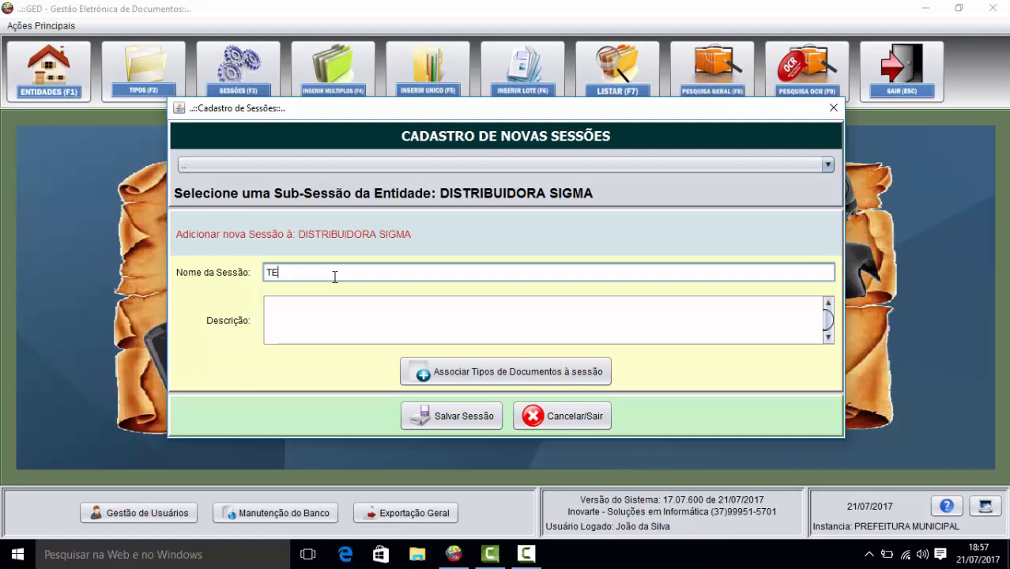
pyautogui.write('TELEMARKETING')
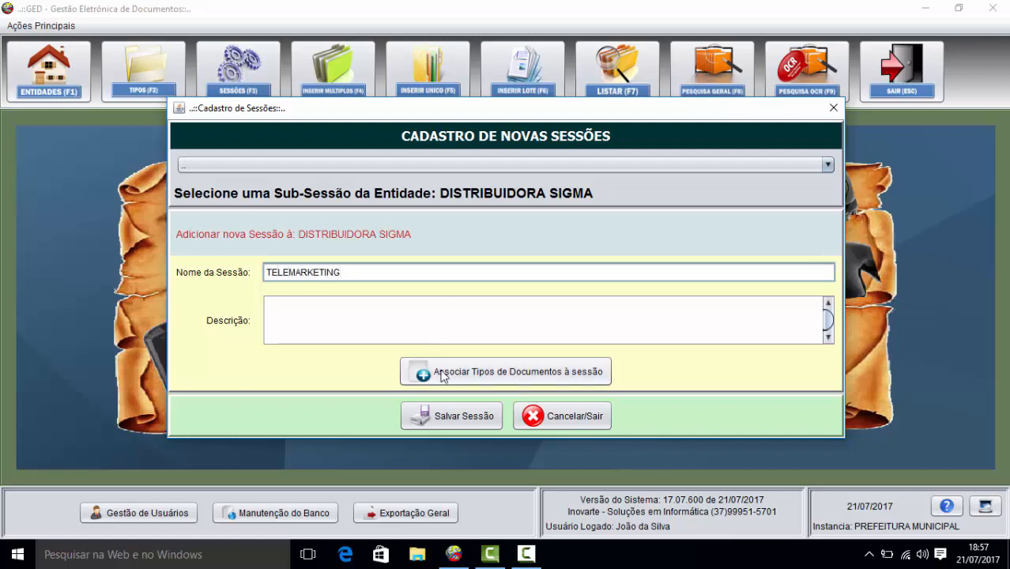
pyautogui.click(449, 419)
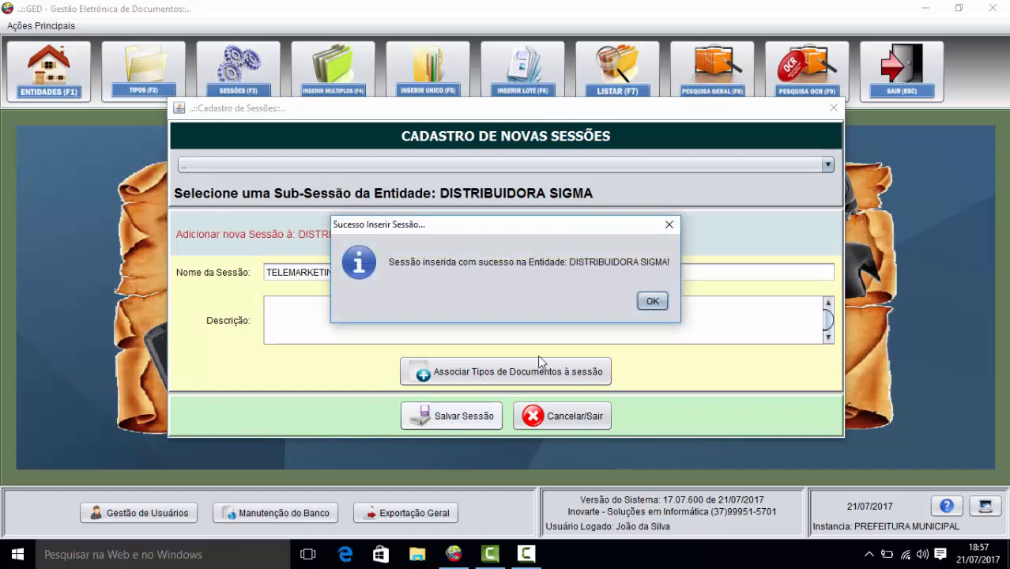
pyautogui.click(648, 300)
# Step: Add an ESTOQUE session under DISTRIBUIDORA SIGMA
pyautogui.click(266, 394)
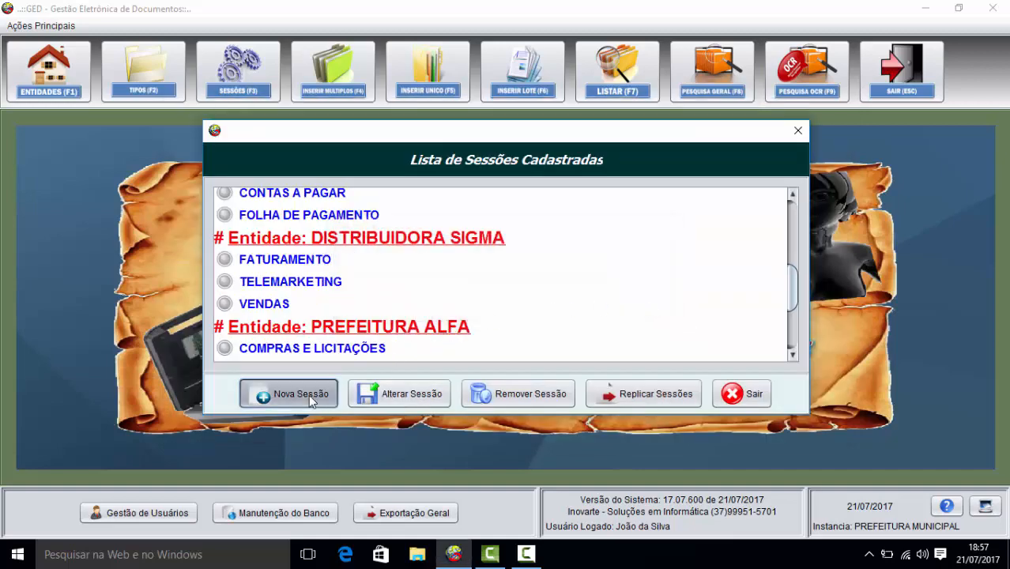
pyautogui.click(395, 165)
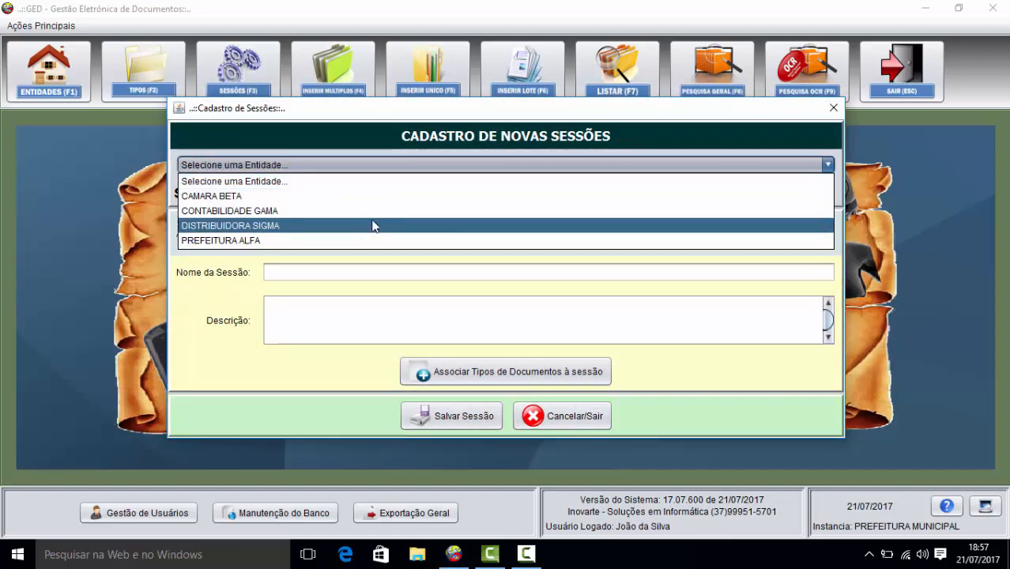
pyautogui.click(372, 226)
pyautogui.click(354, 270)
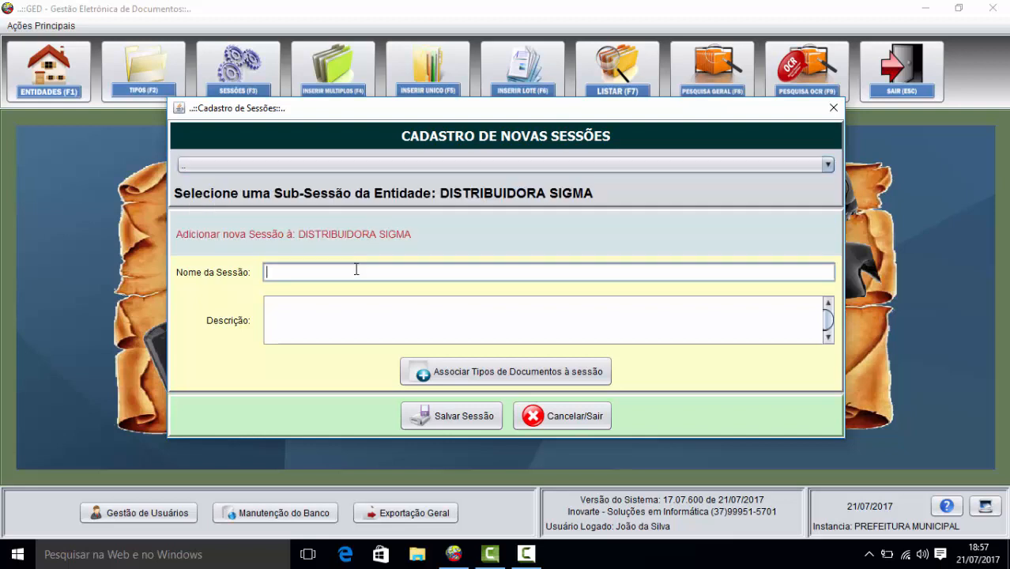
pyautogui.write('ESTOQUE')
pyautogui.click(462, 417)
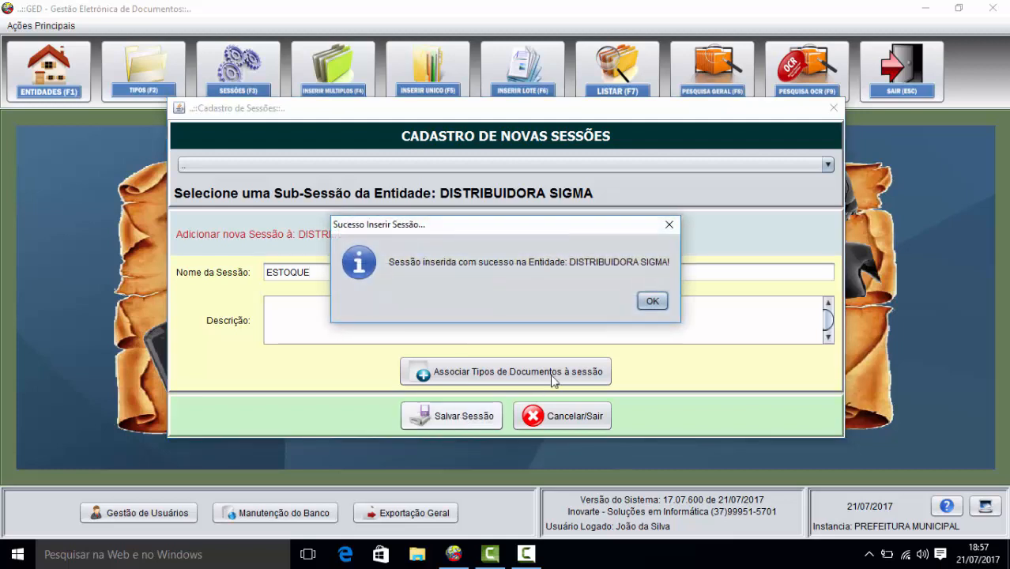
pyautogui.click(651, 301)
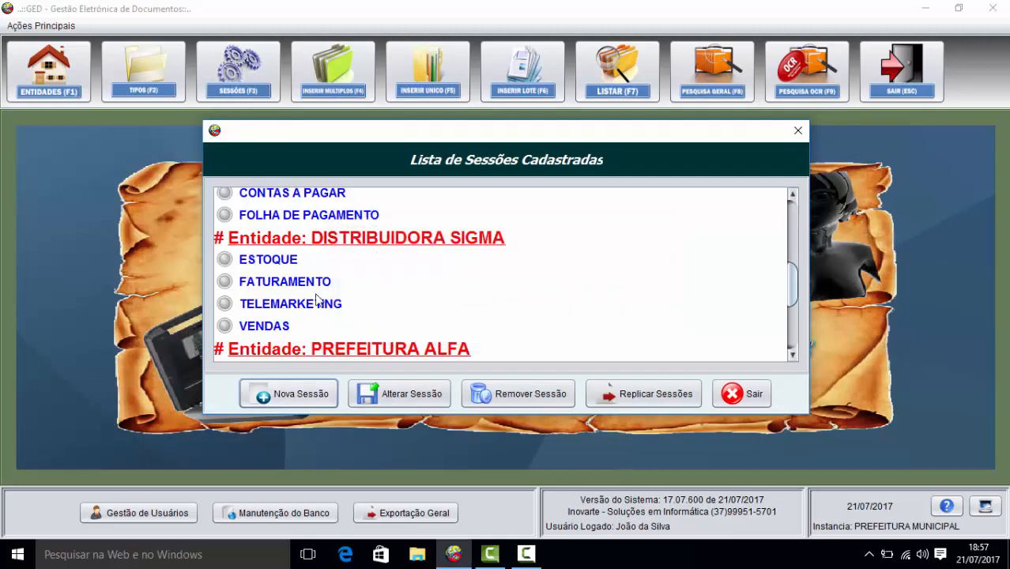
# Step: Add a CONTABILIDADE session under DISTRIBUIDORA SIGMA
pyautogui.click(314, 401)
pyautogui.click(368, 166)
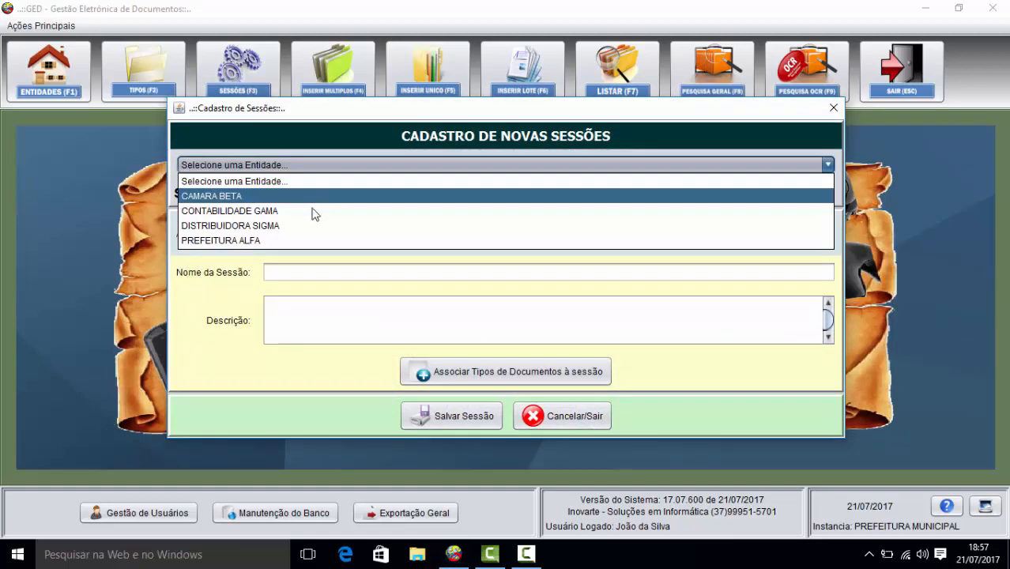
pyautogui.click(311, 226)
pyautogui.click(313, 271)
pyautogui.write('C')
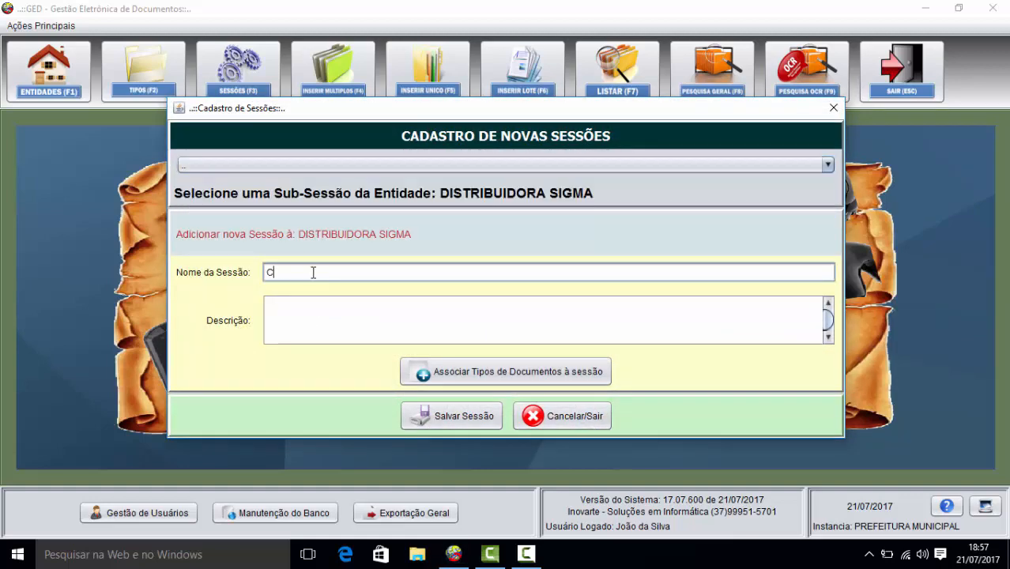
pyautogui.write('ONTABILIDADE')
pyautogui.click(454, 421)
pyautogui.click(649, 301)
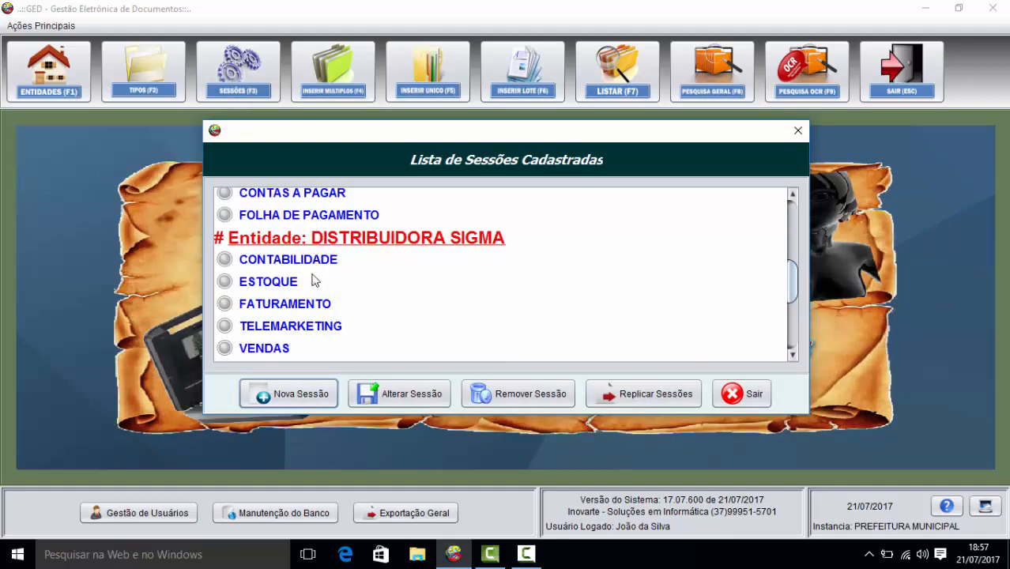
pyautogui.moveTo(796, 293); pyautogui.dragTo(791, 340)
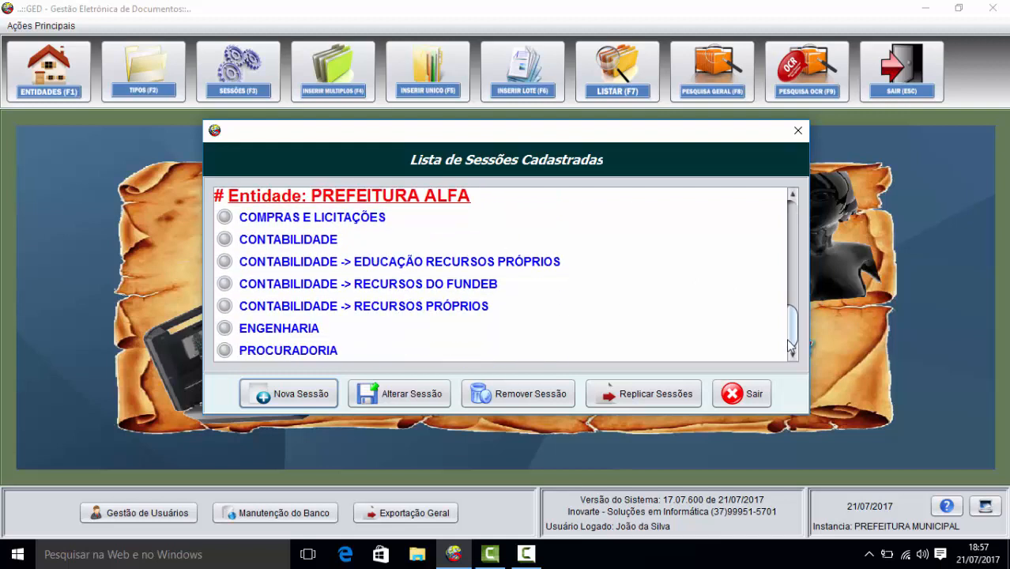
pyautogui.moveTo(793, 328); pyautogui.dragTo(794, 300)
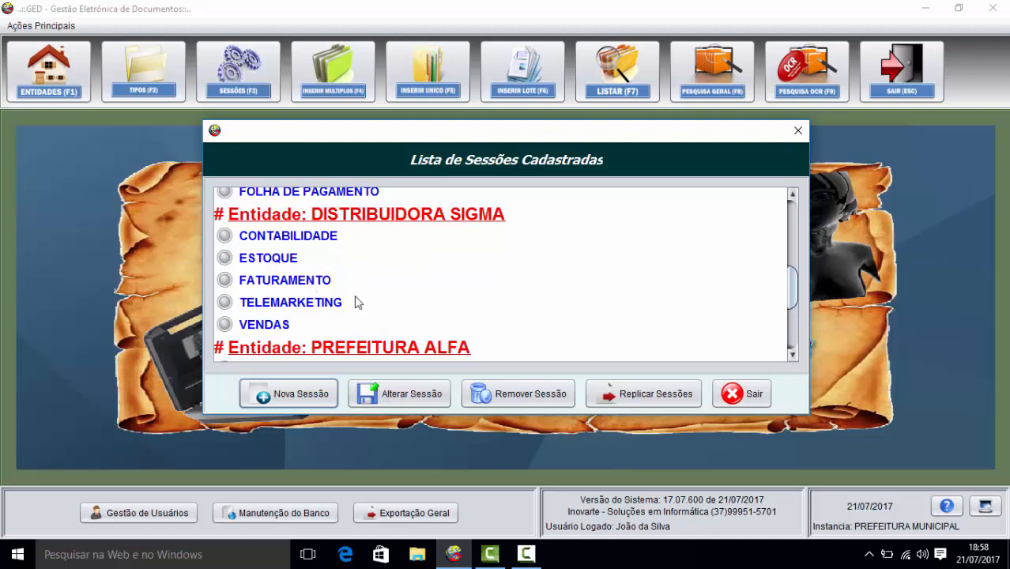
# Step: Link CONTAS A PAGAR, CONTAS A RECEBER, NOTA FISCAL, Ordem de Faturamento and Ordem de Venda to CONTABILIDADE, then save the session
pyautogui.click(300, 236)
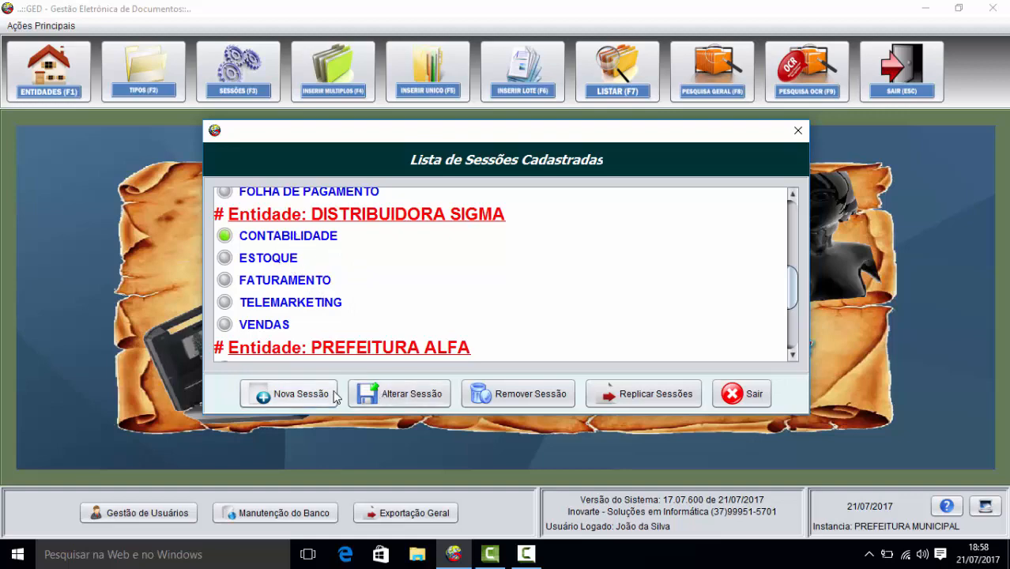
pyautogui.click(395, 395)
pyautogui.click(597, 371)
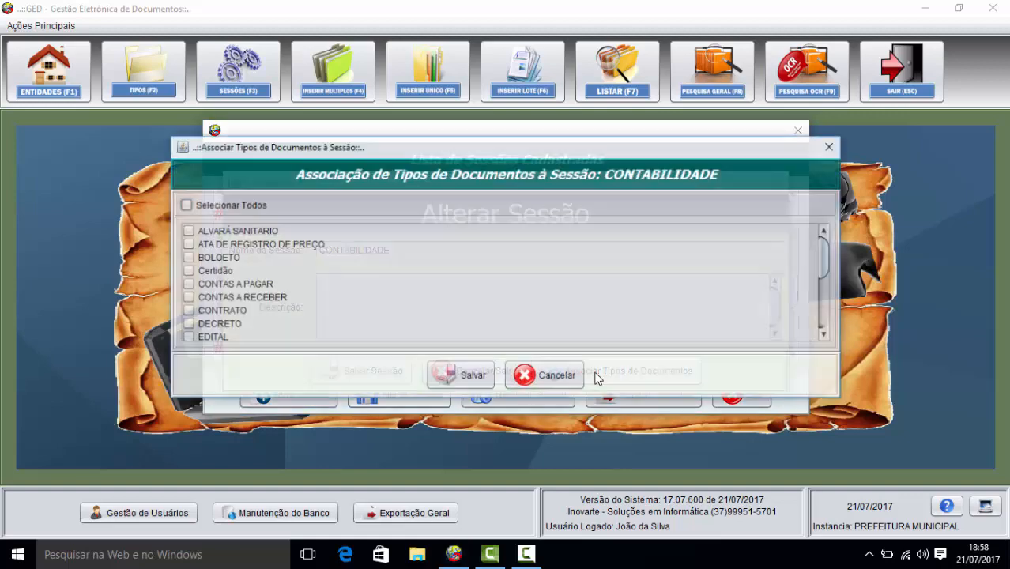
pyautogui.click(186, 284)
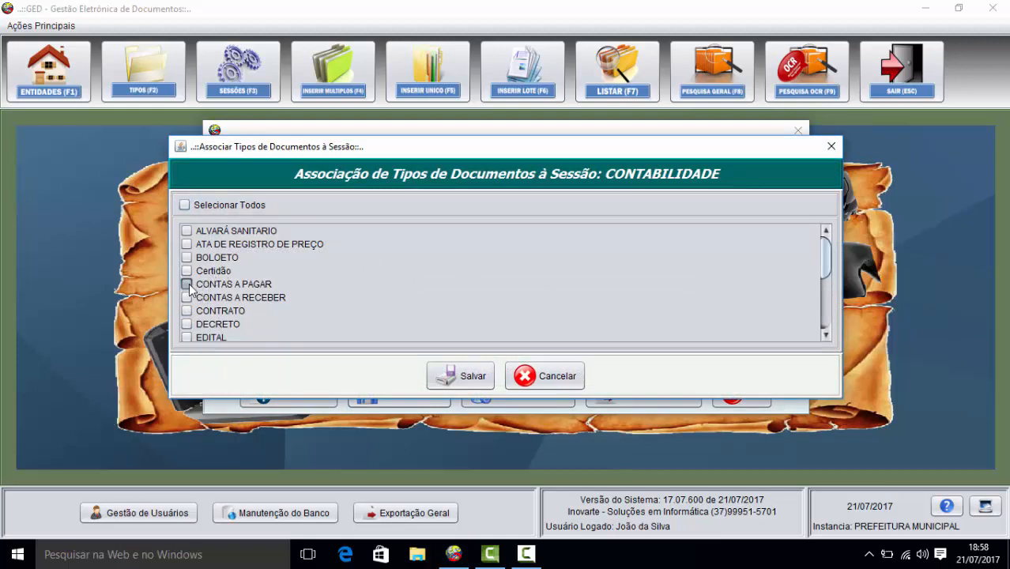
pyautogui.click(186, 298)
pyautogui.moveTo(831, 272); pyautogui.dragTo(831, 320)
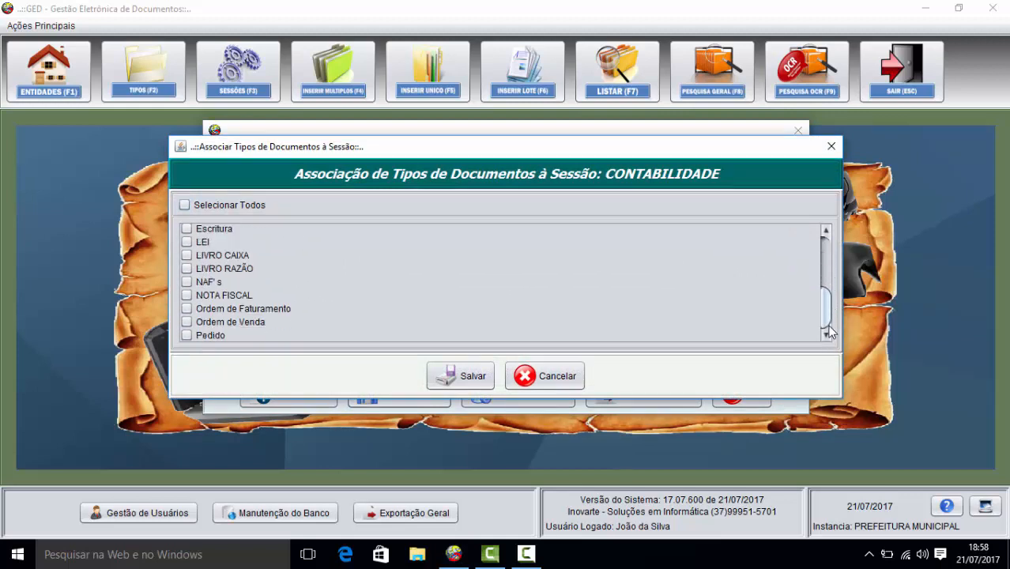
pyautogui.click(187, 295)
pyautogui.click(186, 308)
pyautogui.click(186, 321)
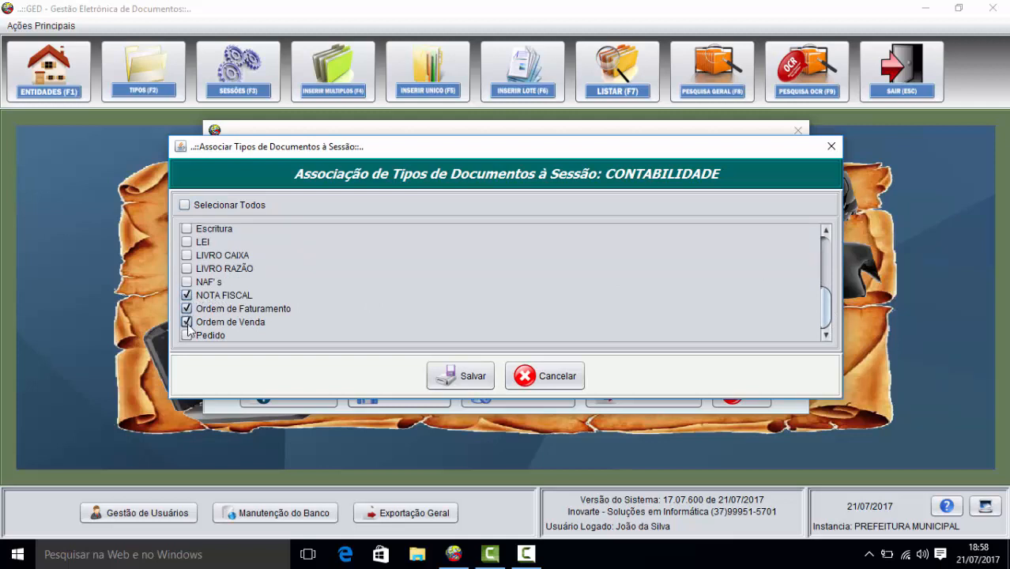
pyautogui.click(466, 377)
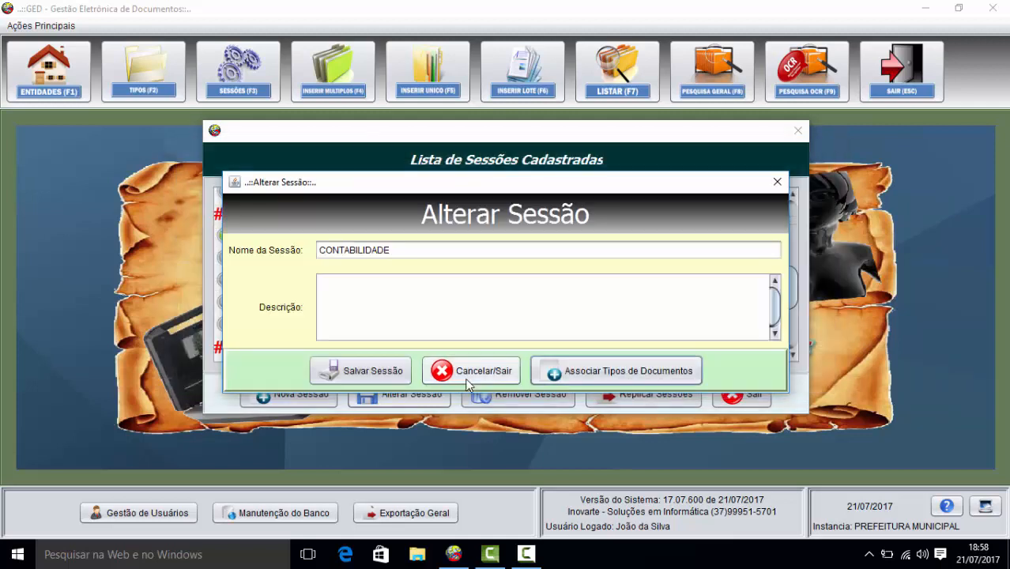
pyautogui.click(388, 372)
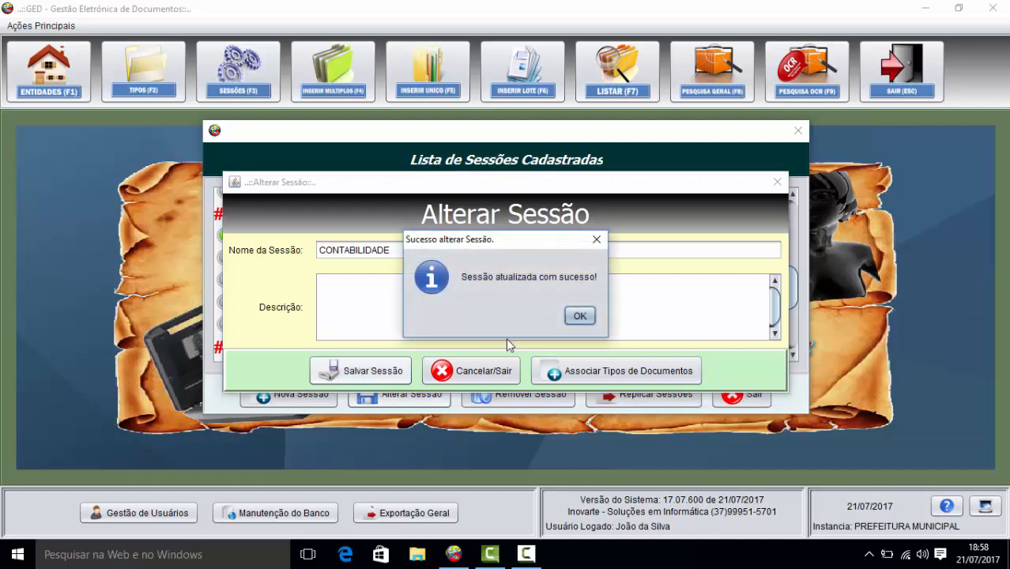
pyautogui.click(577, 316)
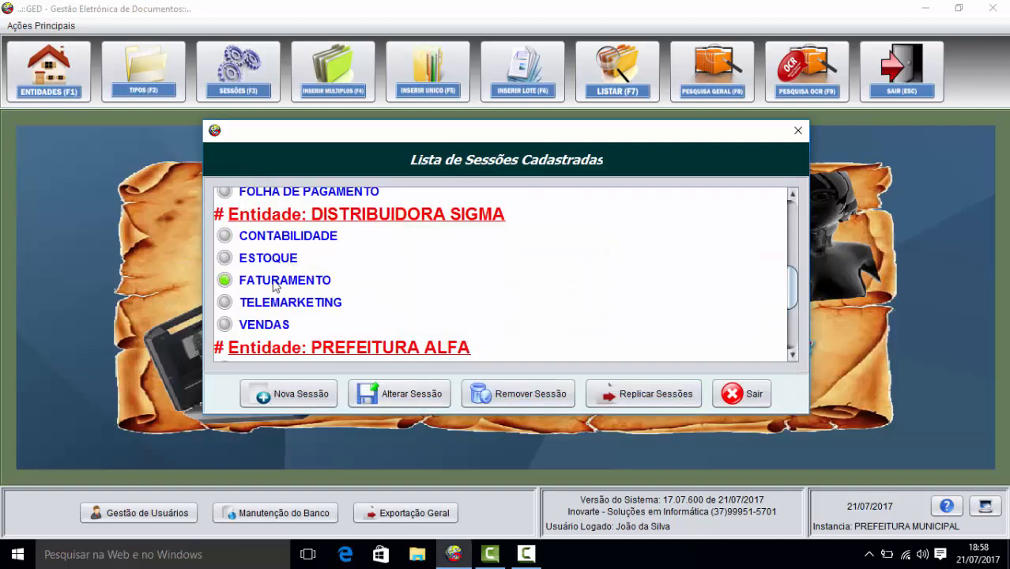
# Step: Link Ordem de Faturamento, Ordem de Venda and Pedido to the FATURAMENTO session and save it
pyautogui.click(407, 392)
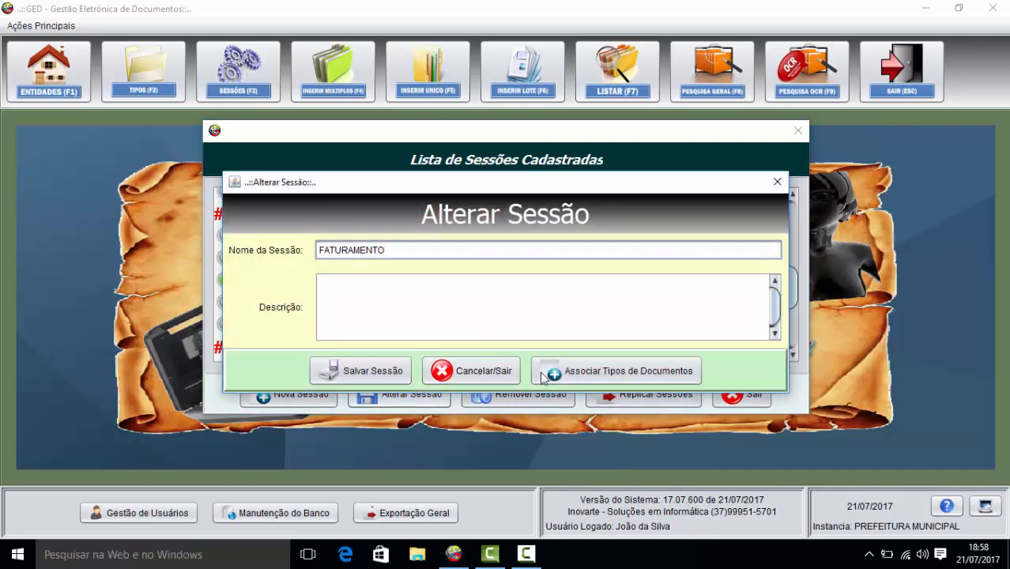
pyautogui.click(584, 370)
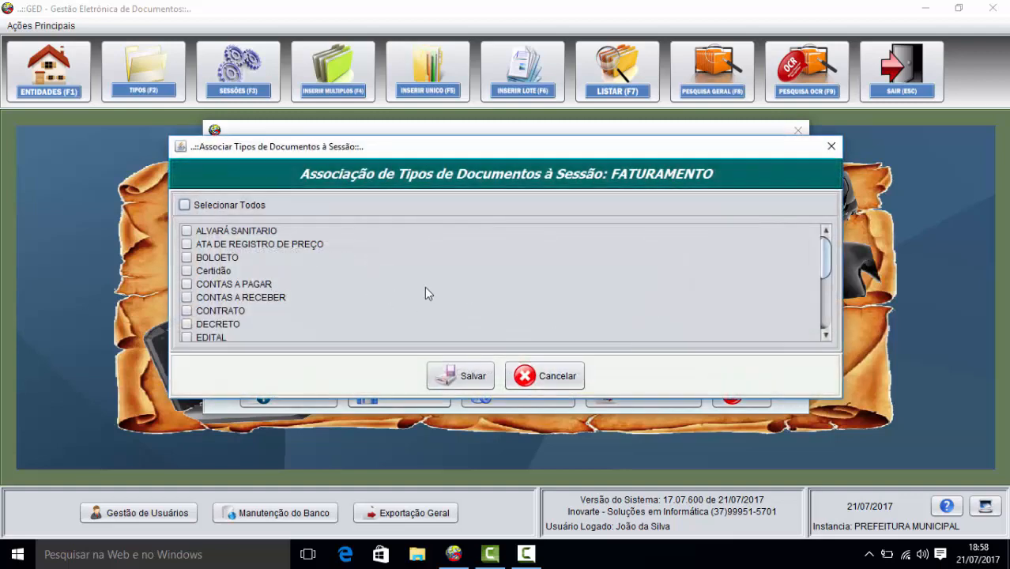
pyautogui.moveTo(825, 270); pyautogui.dragTo(828, 324)
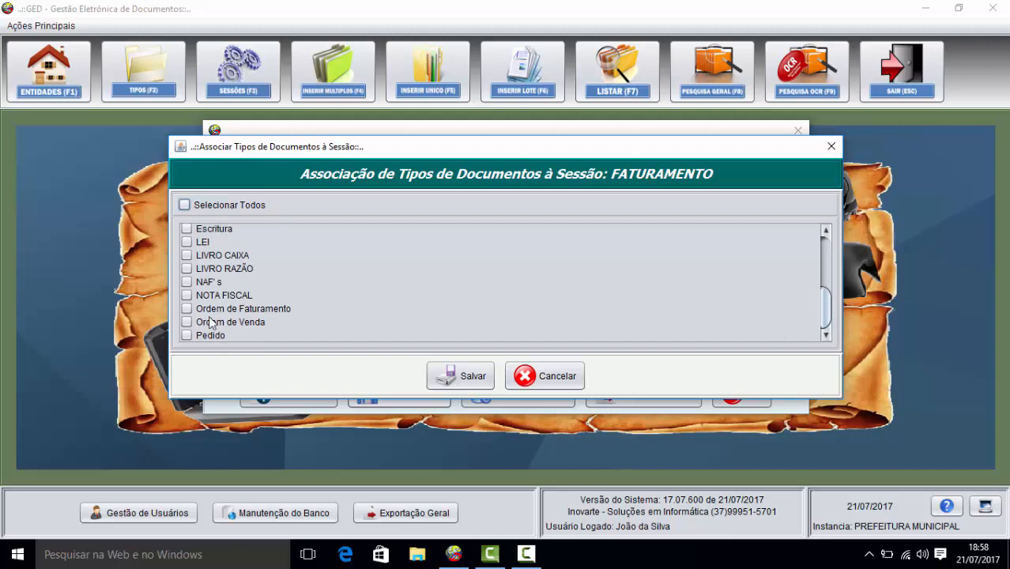
pyautogui.click(186, 308)
pyautogui.click(187, 322)
pyautogui.click(185, 336)
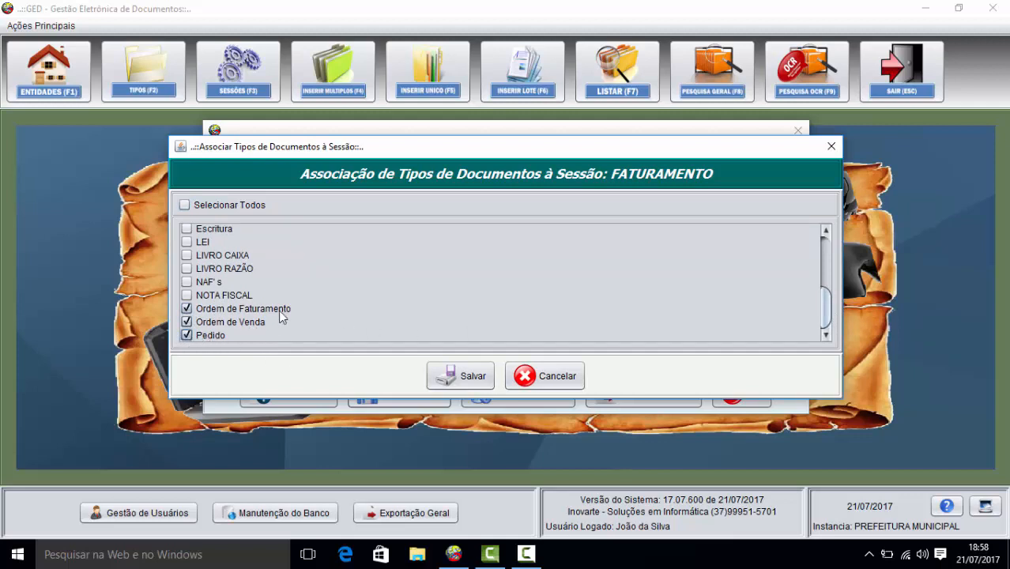
pyautogui.click(465, 384)
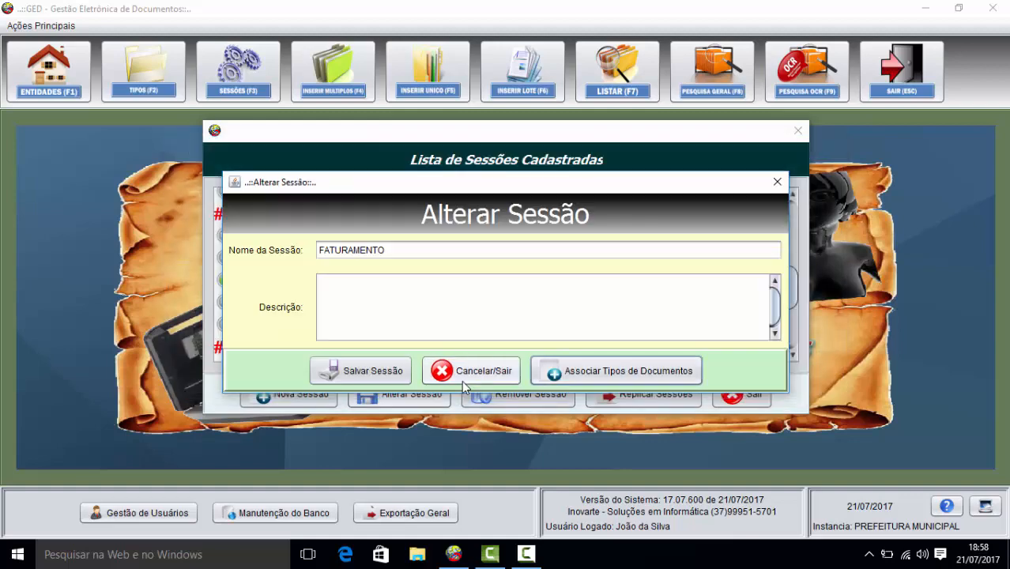
pyautogui.click(390, 373)
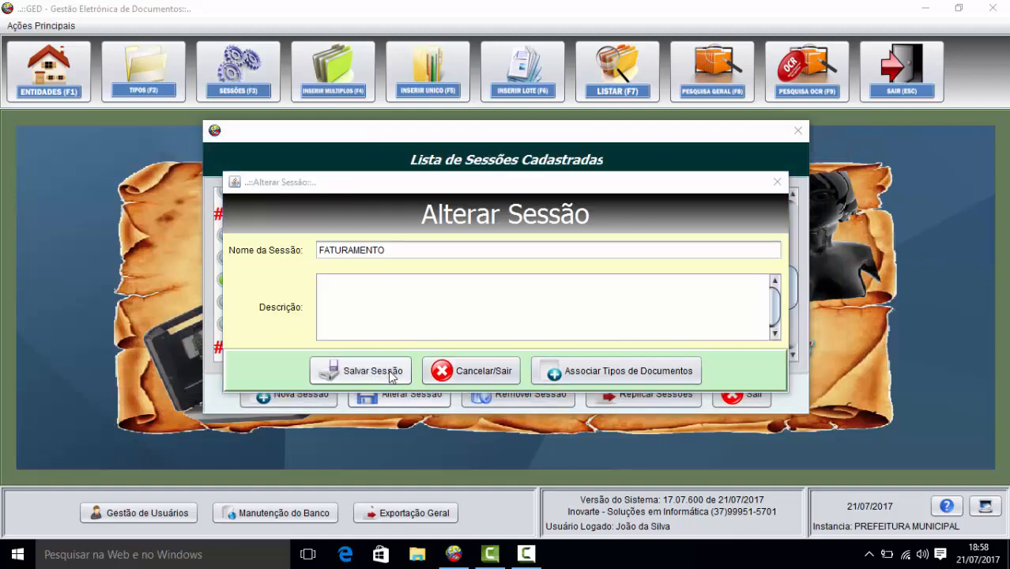
pyautogui.click(579, 316)
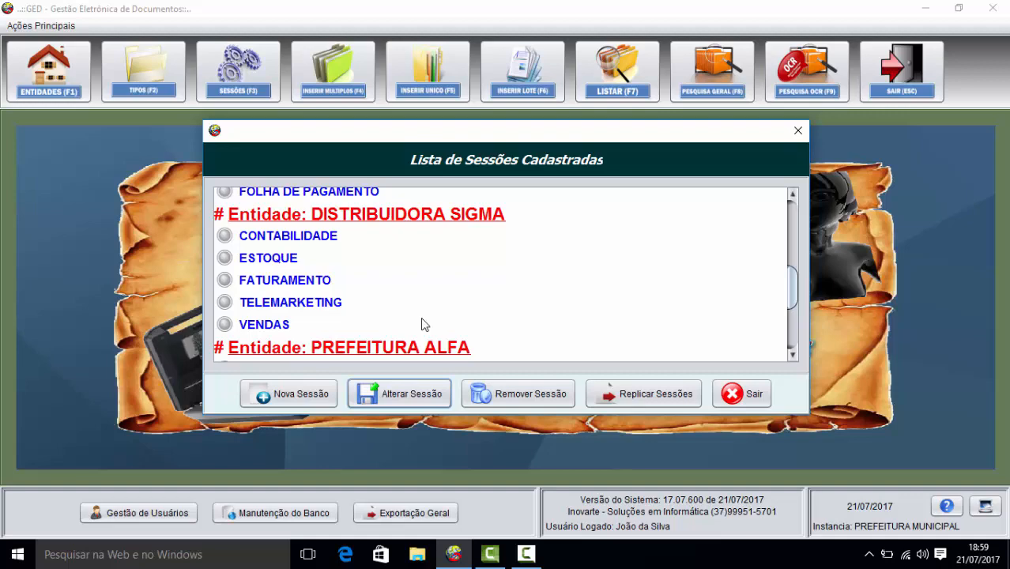
# Step: Link Ordem de Venda, Pedido, NOTA FISCAL and BOLOETO to the VENDAS session
pyautogui.click(252, 327)
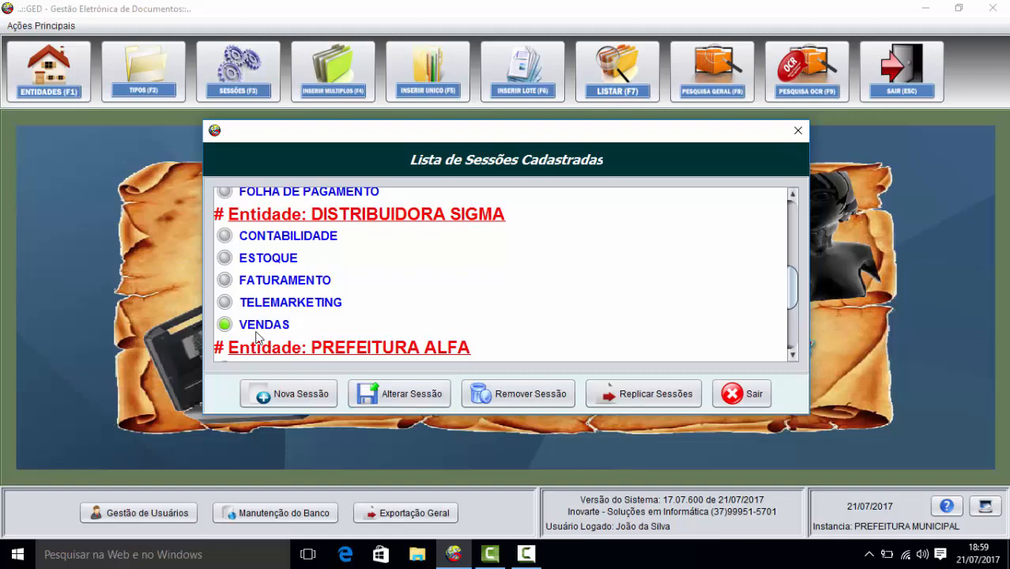
pyautogui.click(400, 393)
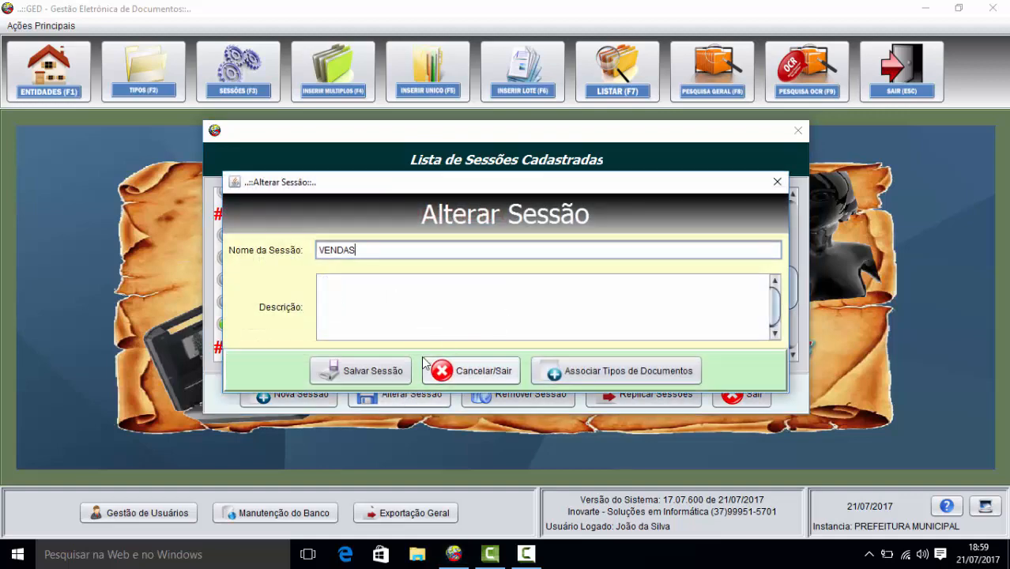
pyautogui.click(574, 374)
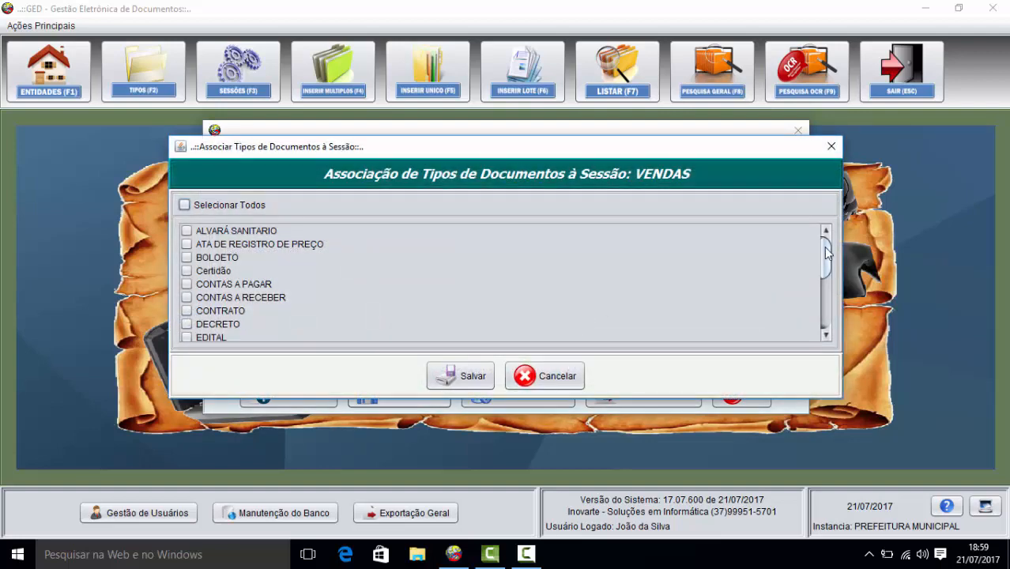
pyautogui.moveTo(825, 251); pyautogui.dragTo(826, 305)
pyautogui.click(188, 322)
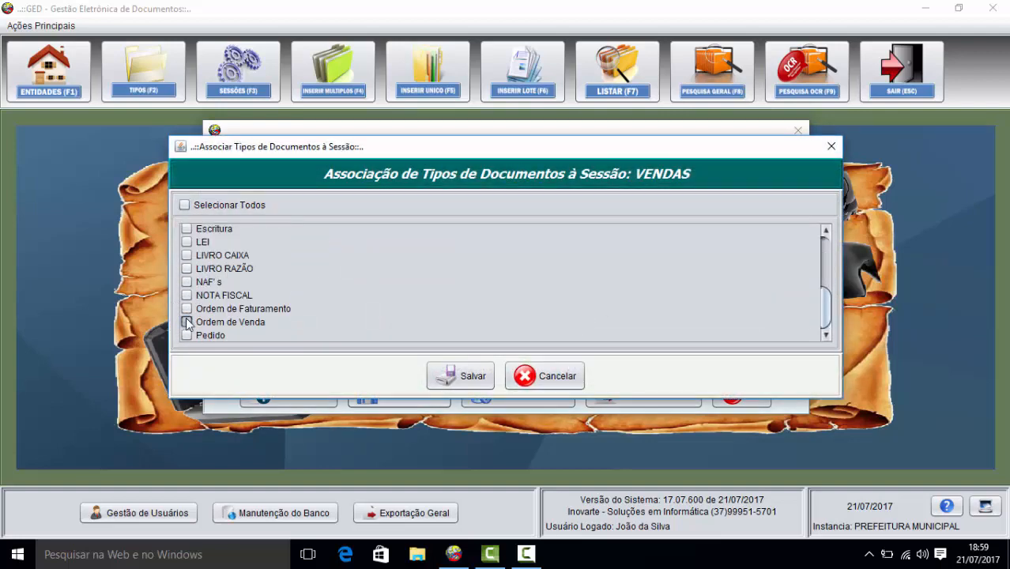
pyautogui.click(187, 335)
pyautogui.click(187, 296)
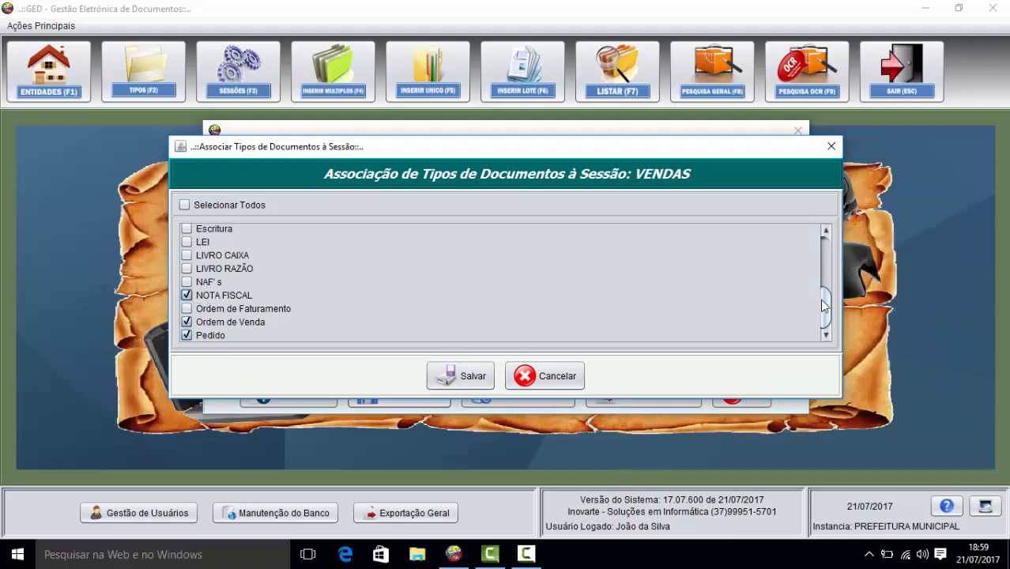
pyautogui.moveTo(825, 305); pyautogui.dragTo(839, 245)
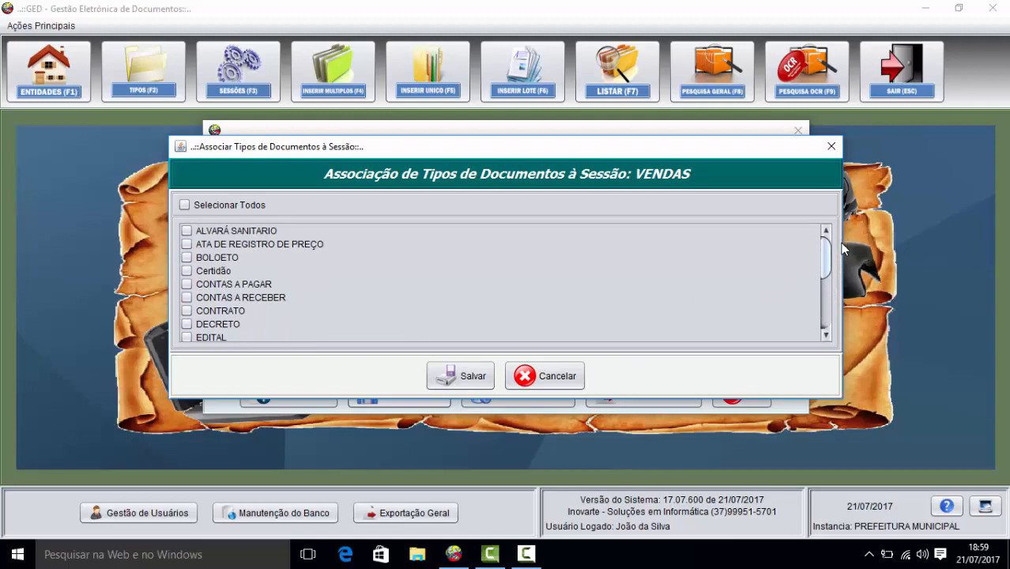
pyautogui.click(186, 256)
pyautogui.moveTo(824, 257); pyautogui.dragTo(823, 308)
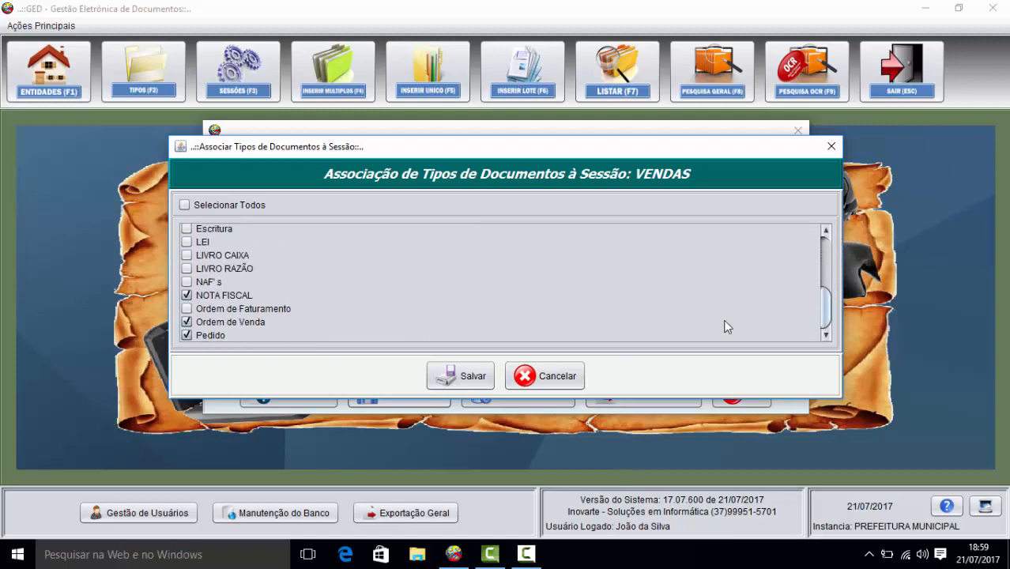
# Step: Save the VENDAS links and session, then close the session list for the document types list
pyautogui.click(472, 378)
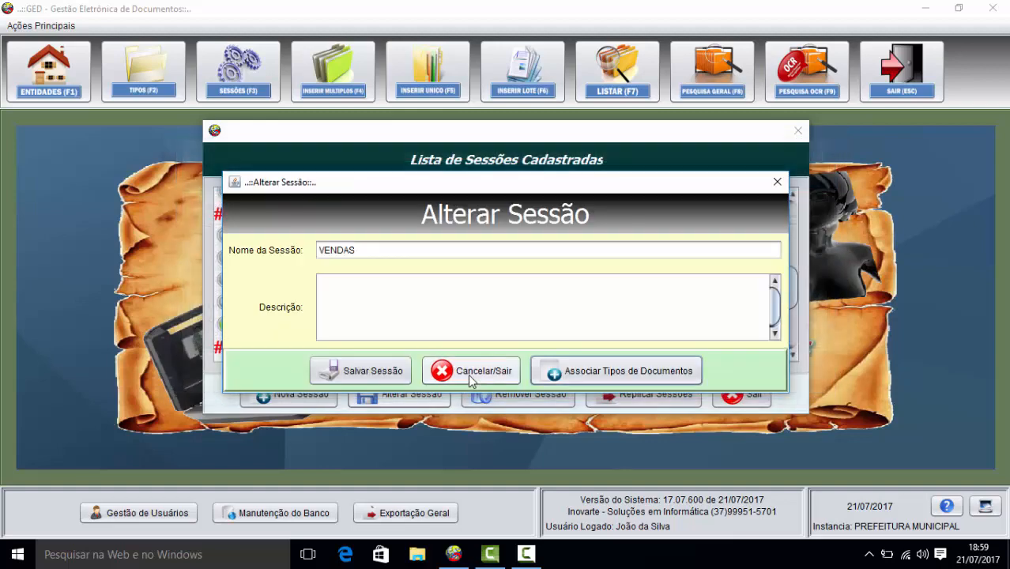
pyautogui.click(373, 376)
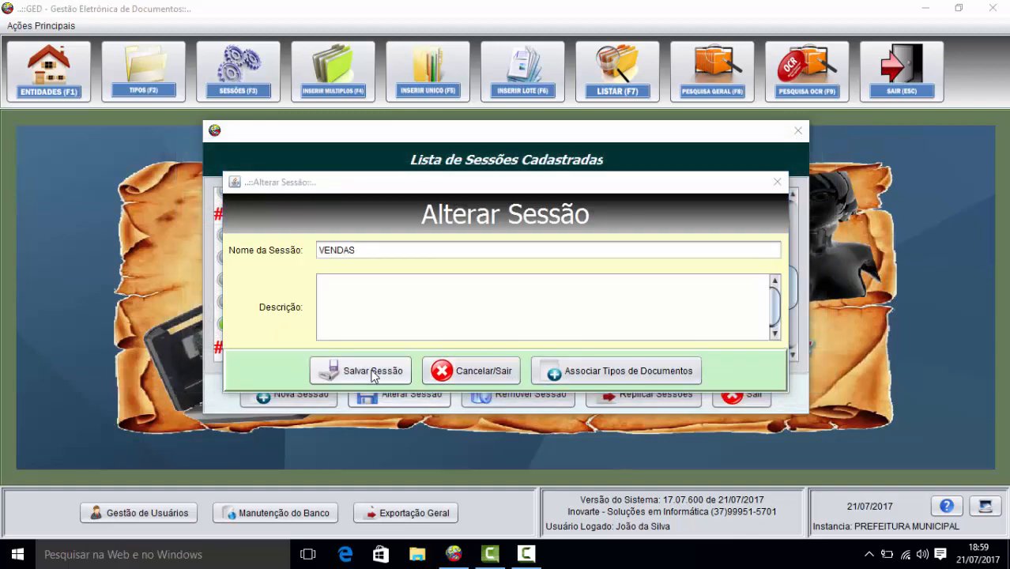
pyautogui.click(579, 314)
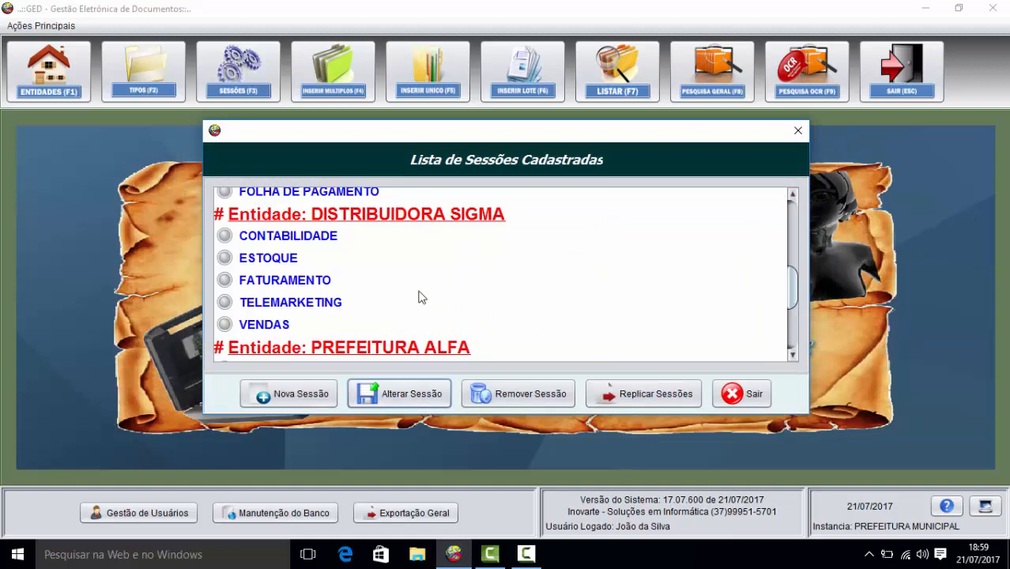
pyautogui.moveTo(793, 289); pyautogui.dragTo(799, 334)
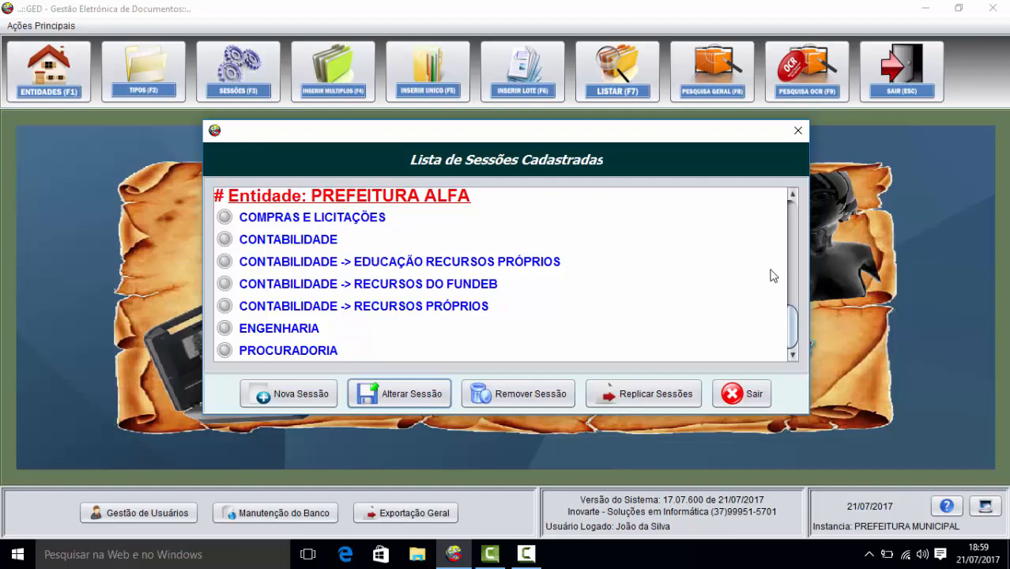
pyautogui.moveTo(797, 317); pyautogui.dragTo(793, 204)
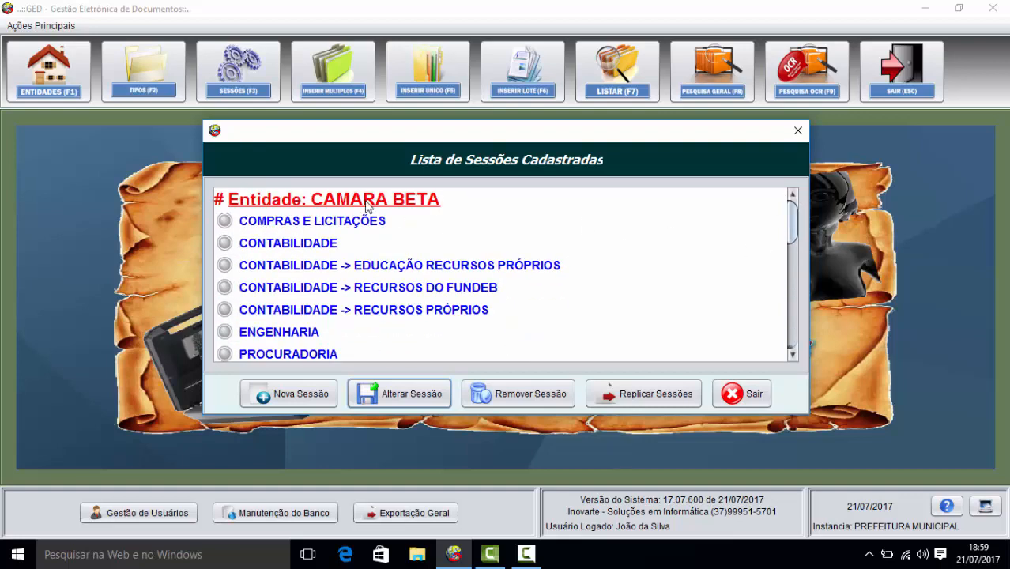
pyautogui.click(741, 393)
pyautogui.click(143, 71)
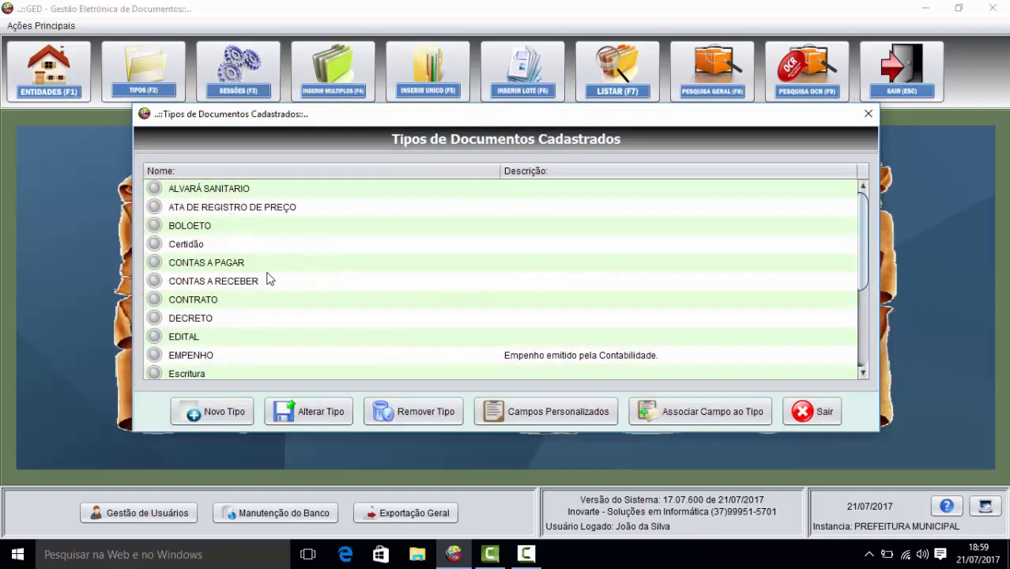
# Step: Review CONTAS A PAGAR's linked CONTABILIDADE sessions, then leave it without saving changes
pyautogui.click(155, 263)
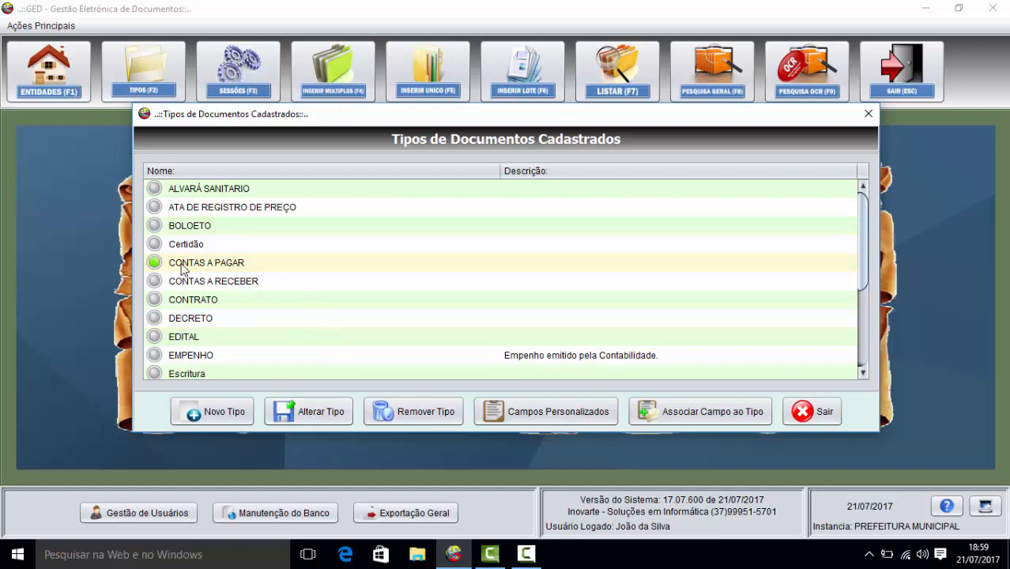
pyautogui.click(317, 410)
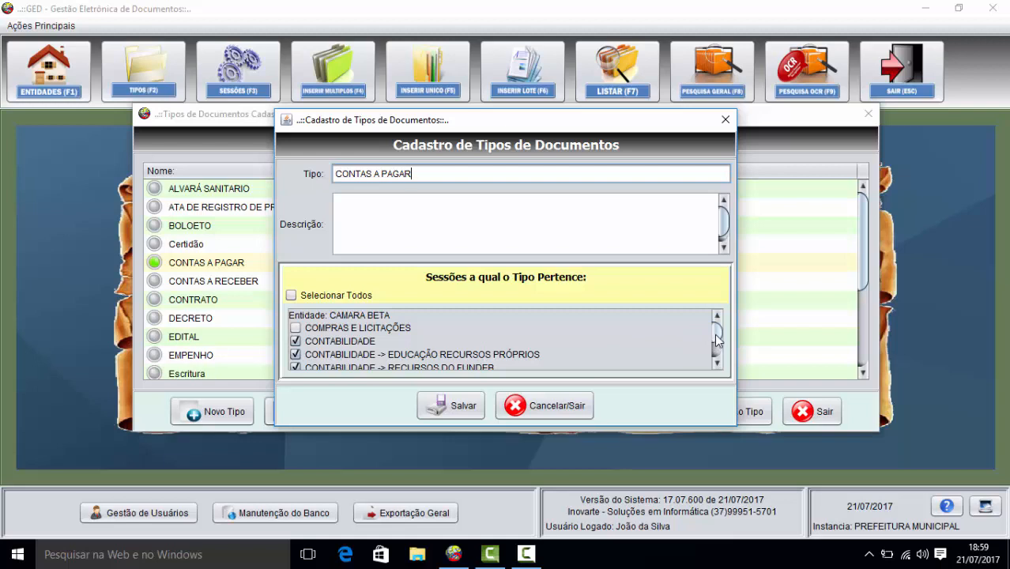
pyautogui.moveTo(717, 339)
pyautogui.mouseDown()
pyautogui.moveTo(718, 360)
pyautogui.moveTo(720, 335)
pyautogui.mouseUp()
pyautogui.moveTo(718, 333)
pyautogui.mouseDown()
pyautogui.moveTo(719, 345)
pyautogui.moveTo(719, 330)
pyautogui.mouseUp()
pyautogui.moveTo(717, 326); pyautogui.dragTo(717, 341)
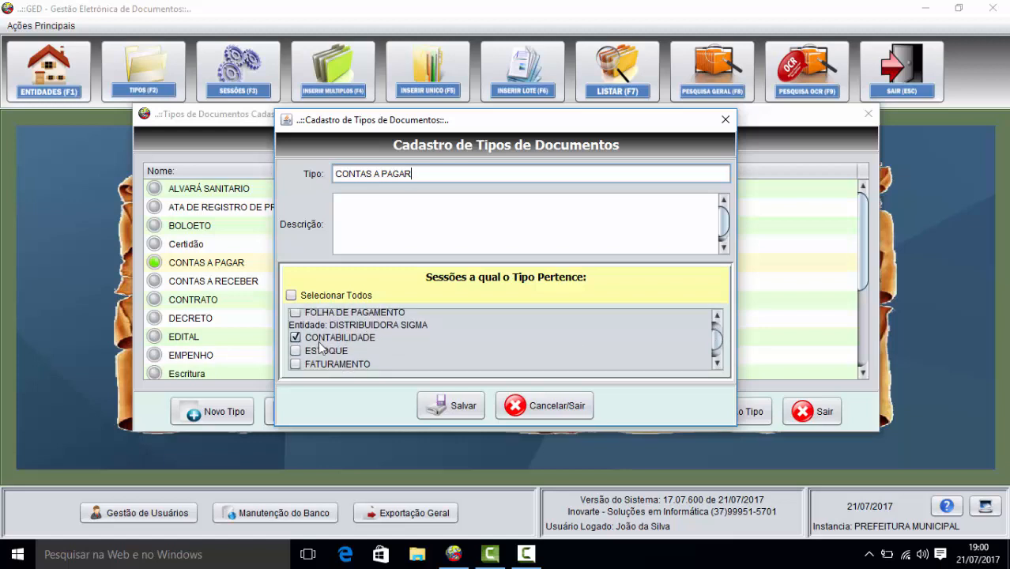
pyautogui.moveTo(716, 341); pyautogui.dragTo(718, 342)
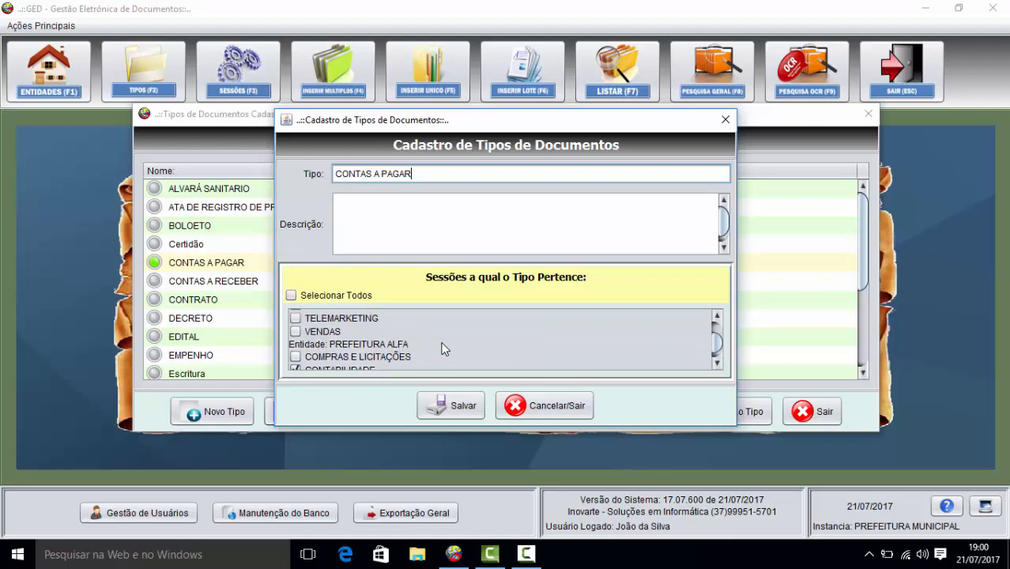
pyautogui.moveTo(718, 340); pyautogui.dragTo(714, 353)
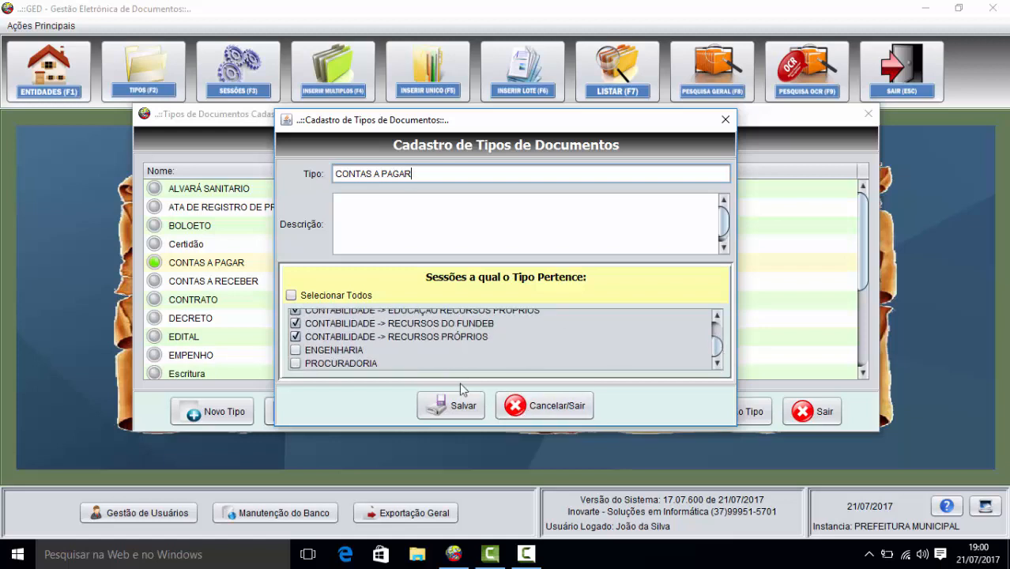
pyautogui.moveTo(715, 344); pyautogui.dragTo(715, 325)
pyautogui.click(558, 408)
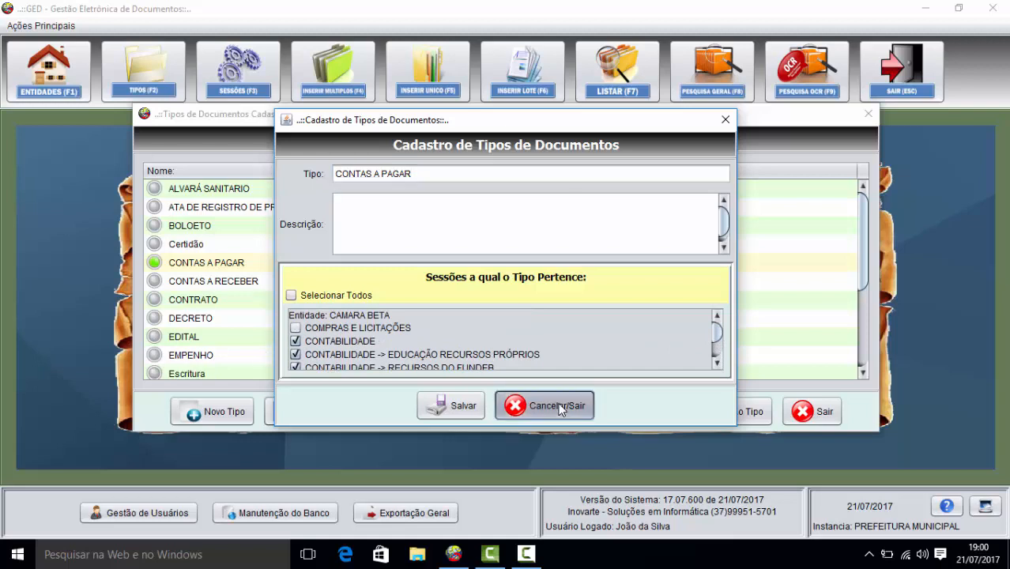
pyautogui.click(618, 304)
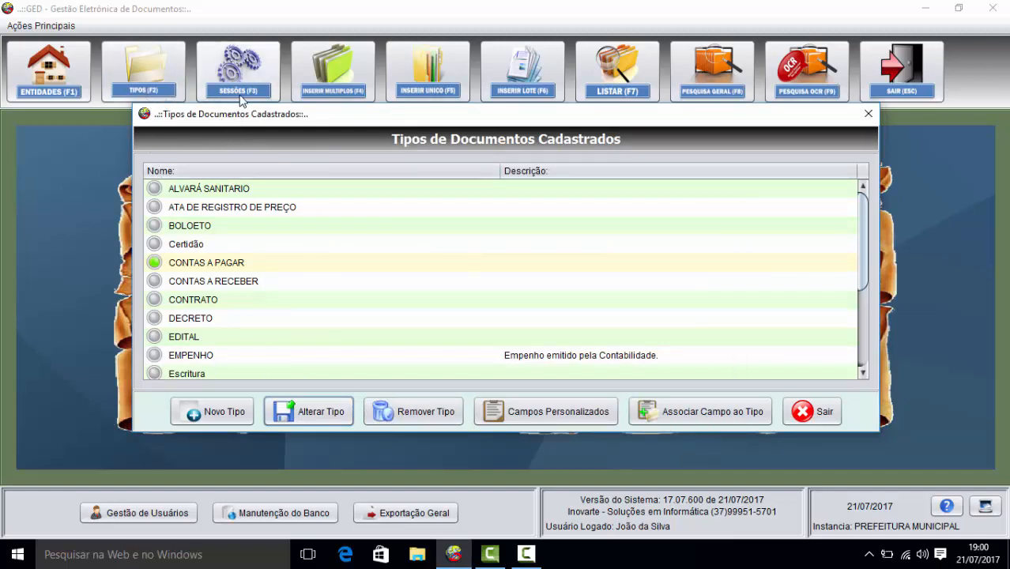
# Step: Reopen the document types list, then close both the duplicate and original lists
pyautogui.click(151, 76)
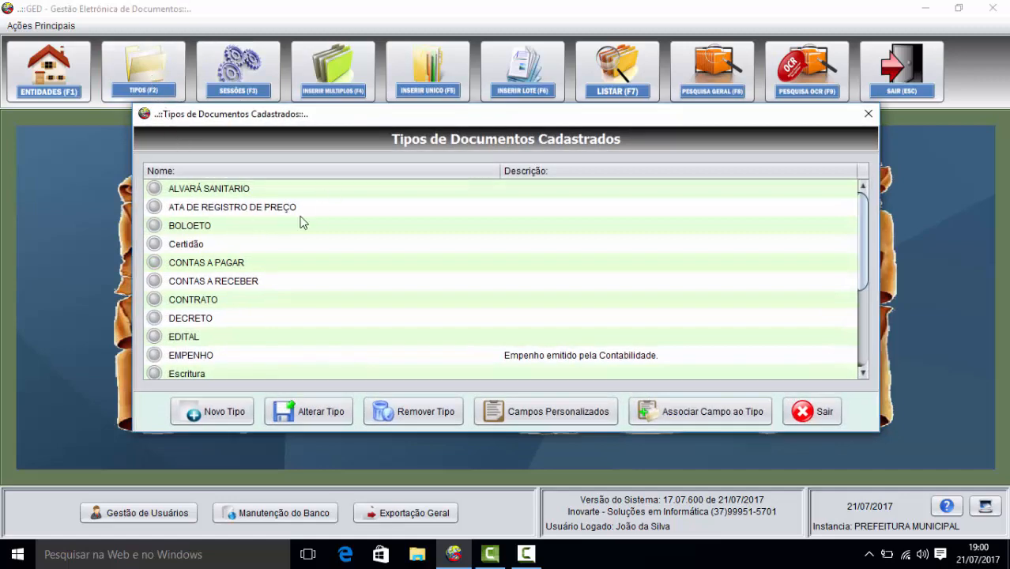
pyautogui.click(798, 410)
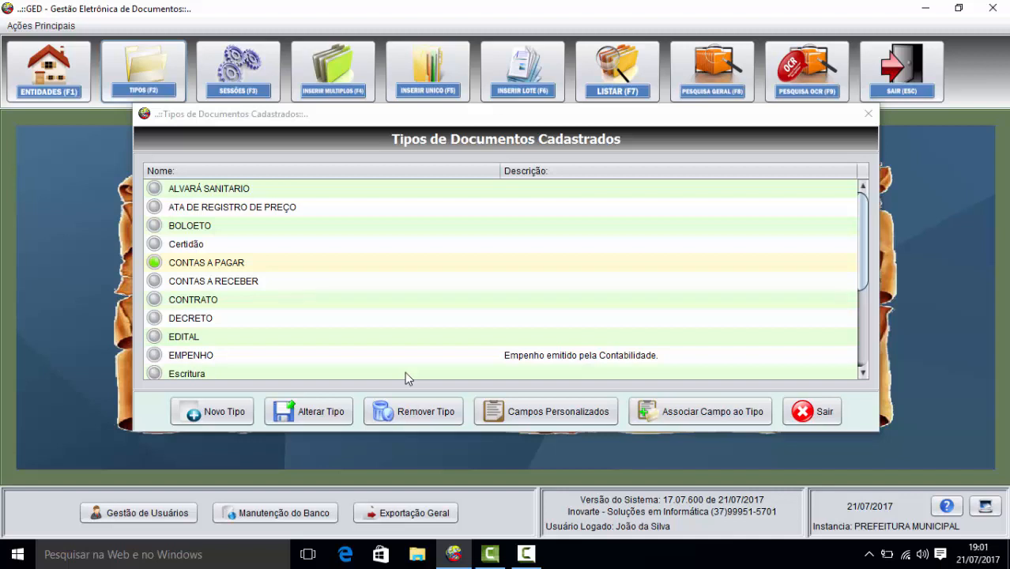
pyautogui.click(807, 413)
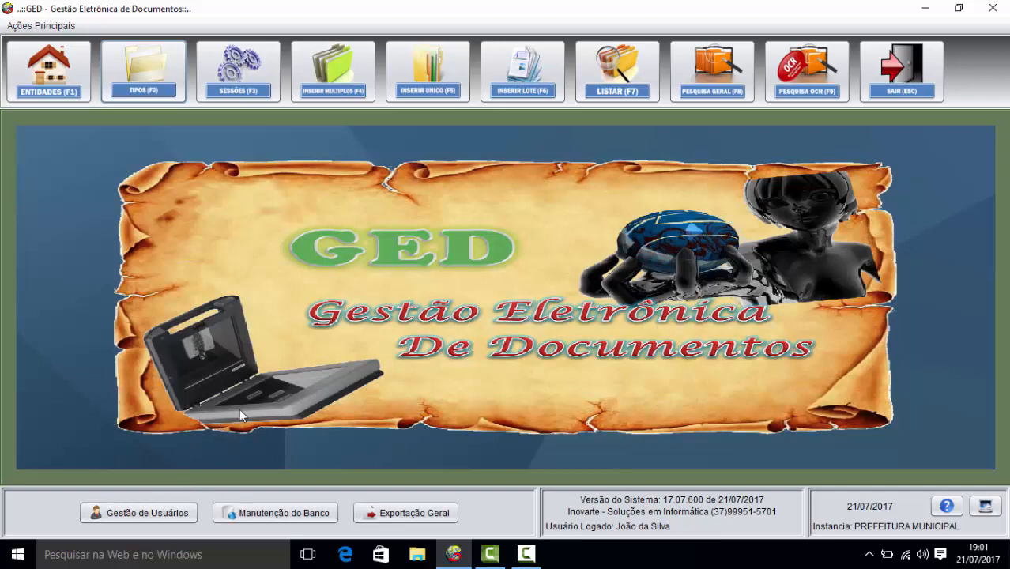
# Step: Glance at the registered users list, then exit GED
pyautogui.click(161, 513)
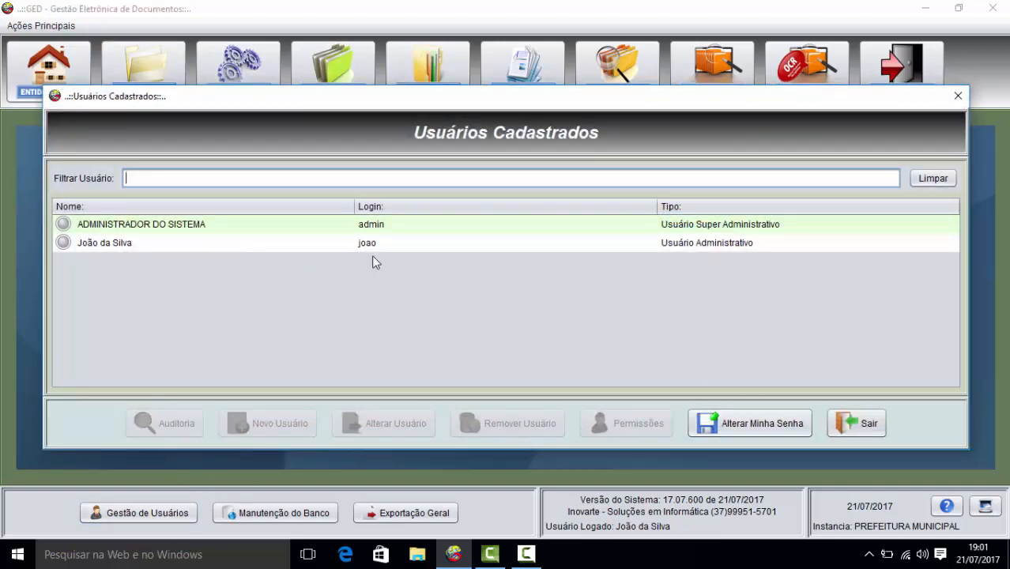
pyautogui.click(861, 423)
pyautogui.click(902, 75)
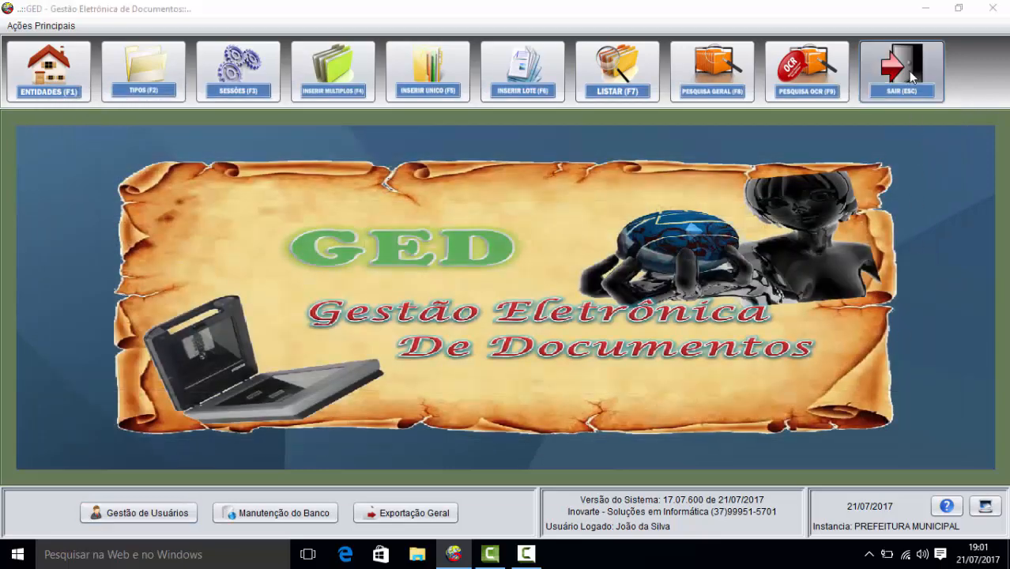
pyautogui.click(562, 301)
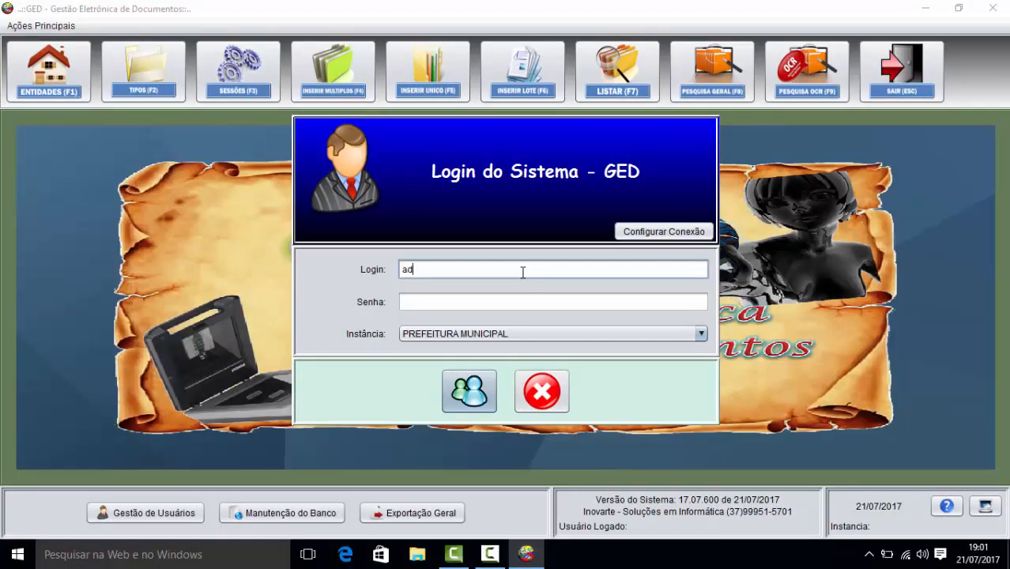
# Step: Log back in as administrator and open the registered users list and its audit log
pyautogui.press('Tab')
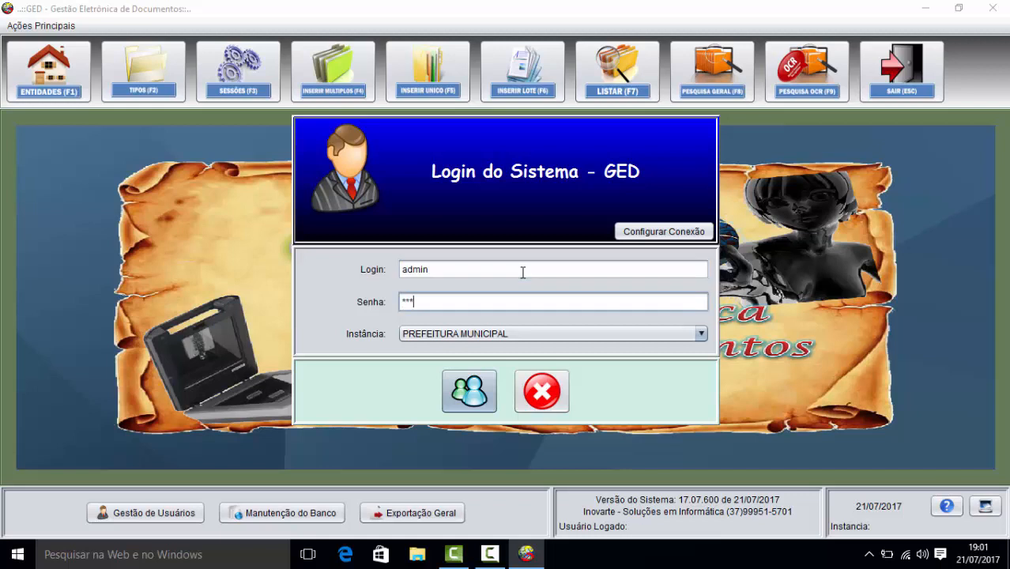
pyautogui.press('Return')
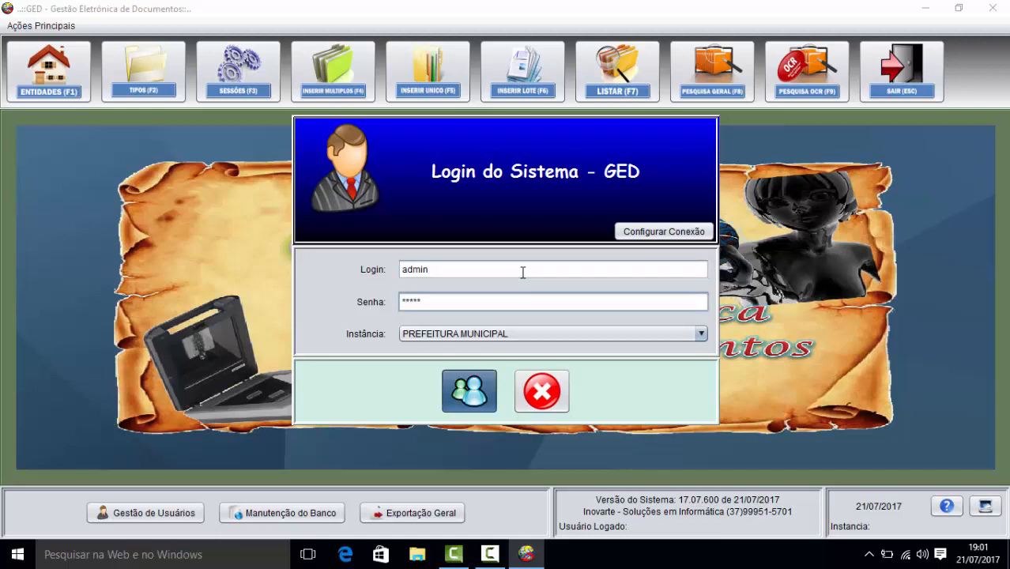
pyautogui.click(653, 317)
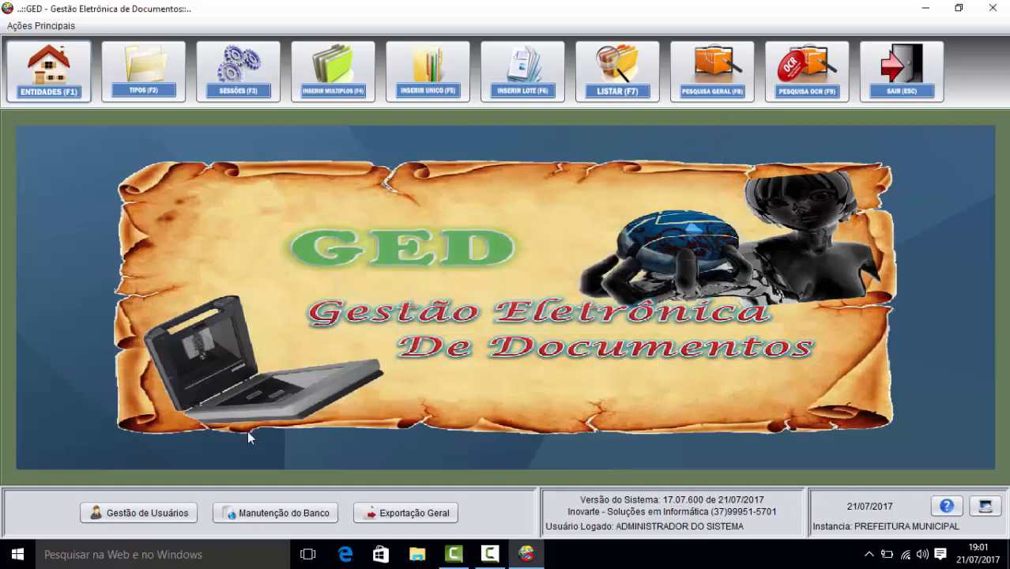
pyautogui.click(158, 512)
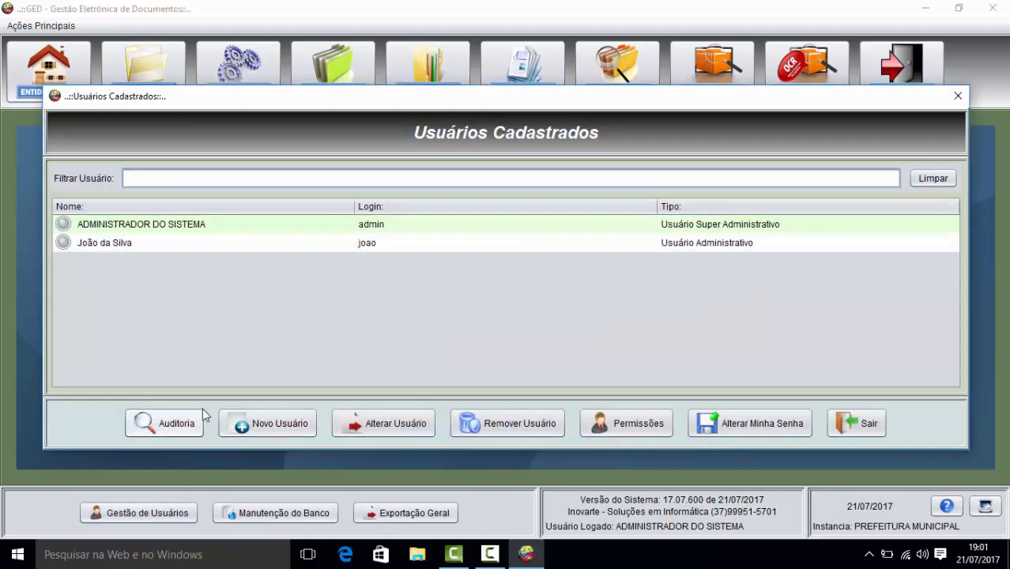
pyautogui.click(174, 424)
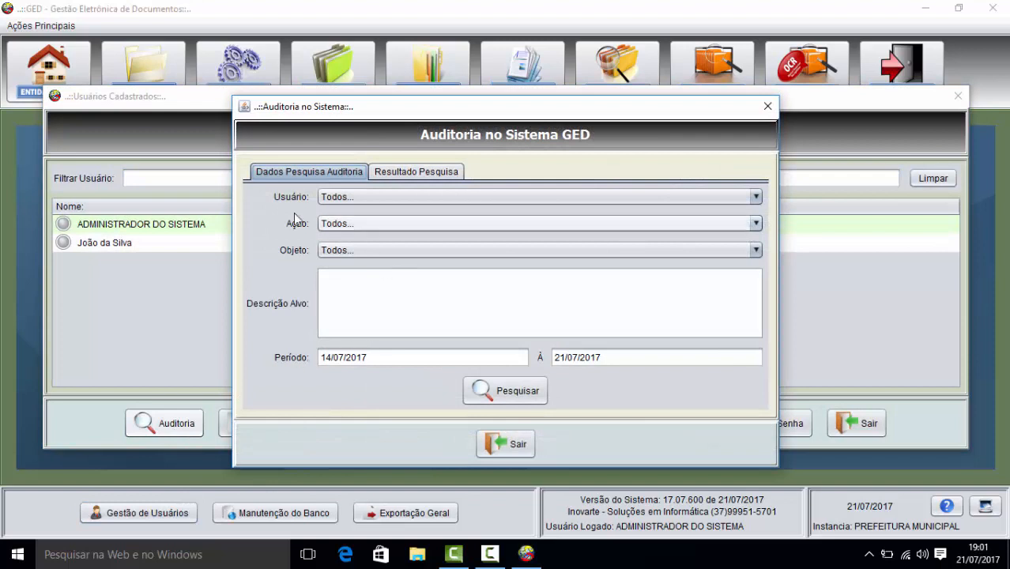
# Step: Search the audit log for 14/07/2017 to 21/07/2017 and scroll through the results
pyautogui.click(480, 389)
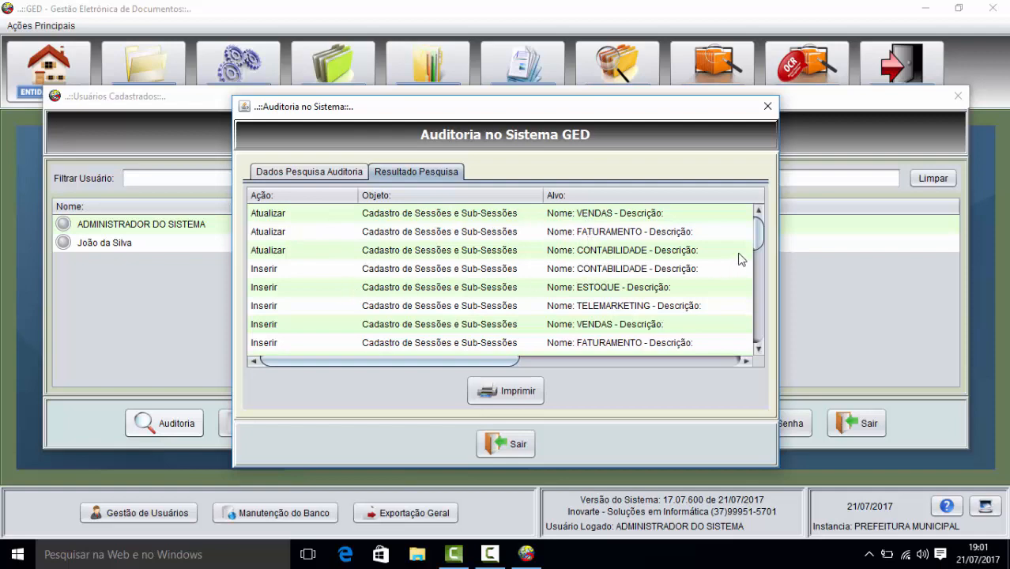
pyautogui.moveTo(757, 241); pyautogui.dragTo(761, 265)
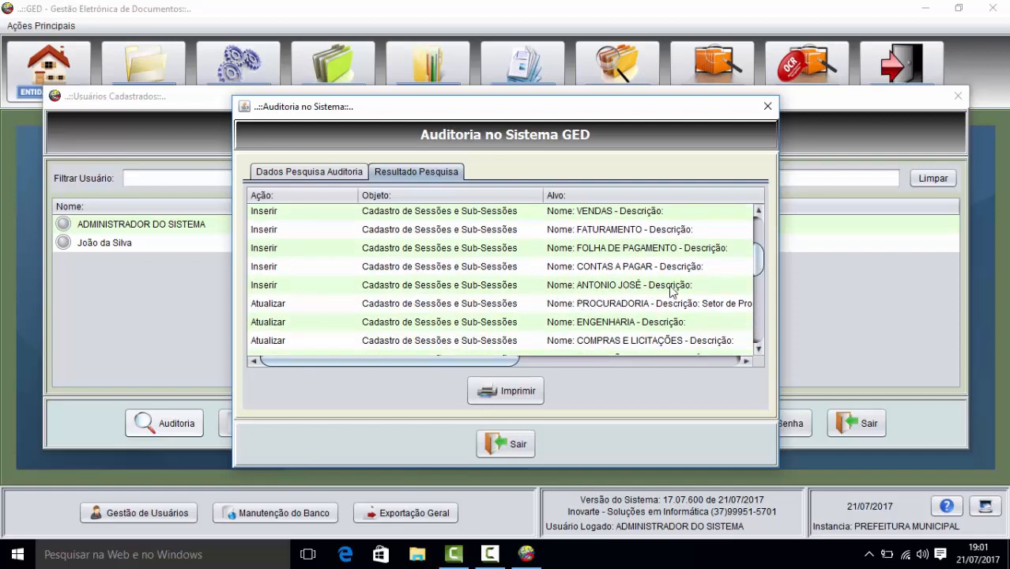
pyautogui.moveTo(760, 259); pyautogui.dragTo(764, 323)
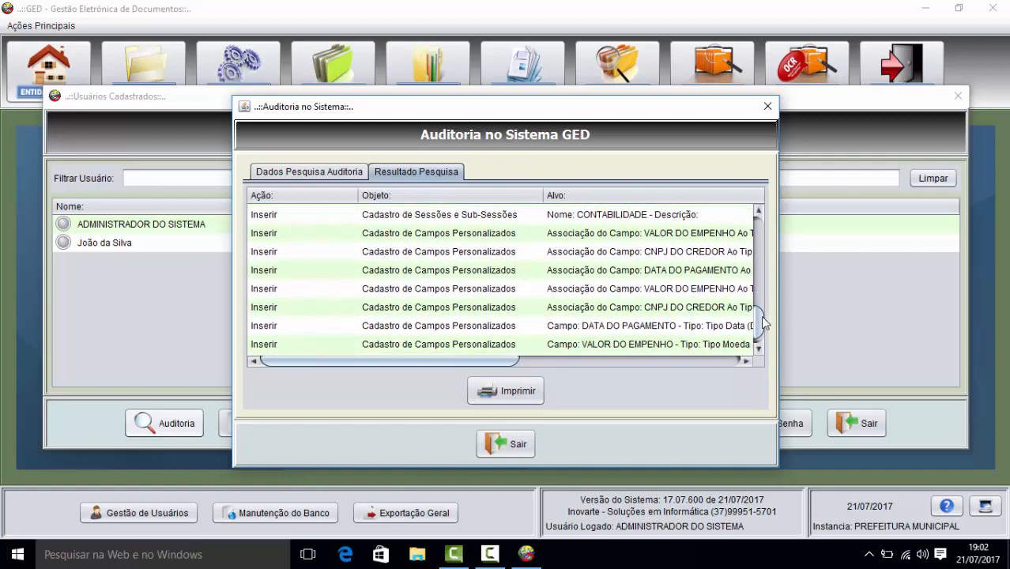
pyautogui.moveTo(506, 363)
pyautogui.mouseDown()
pyautogui.moveTo(699, 360)
pyautogui.moveTo(503, 365)
pyautogui.mouseUp()
pyautogui.moveTo(494, 362); pyautogui.dragTo(540, 362)
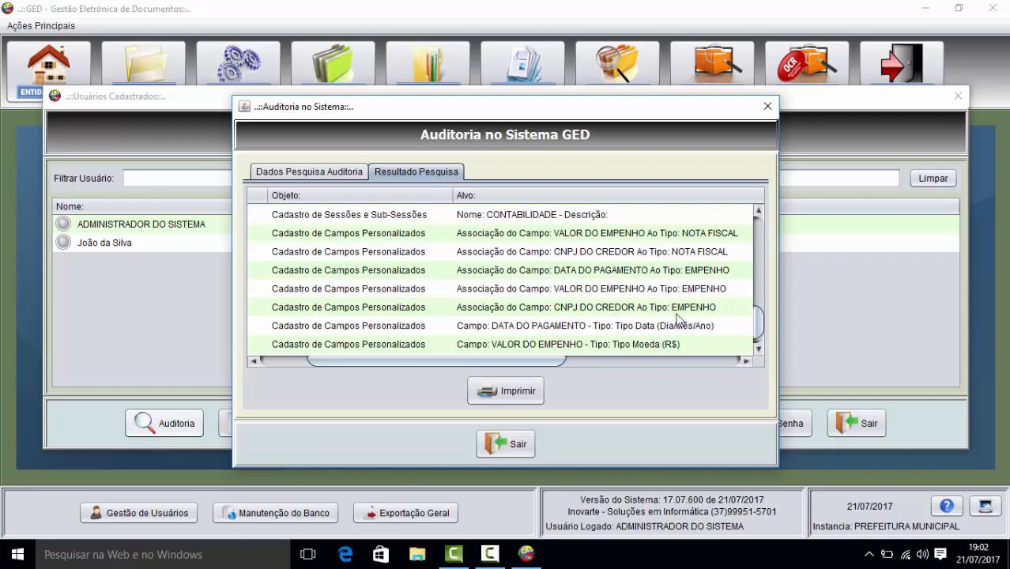
pyautogui.moveTo(756, 322); pyautogui.dragTo(756, 332)
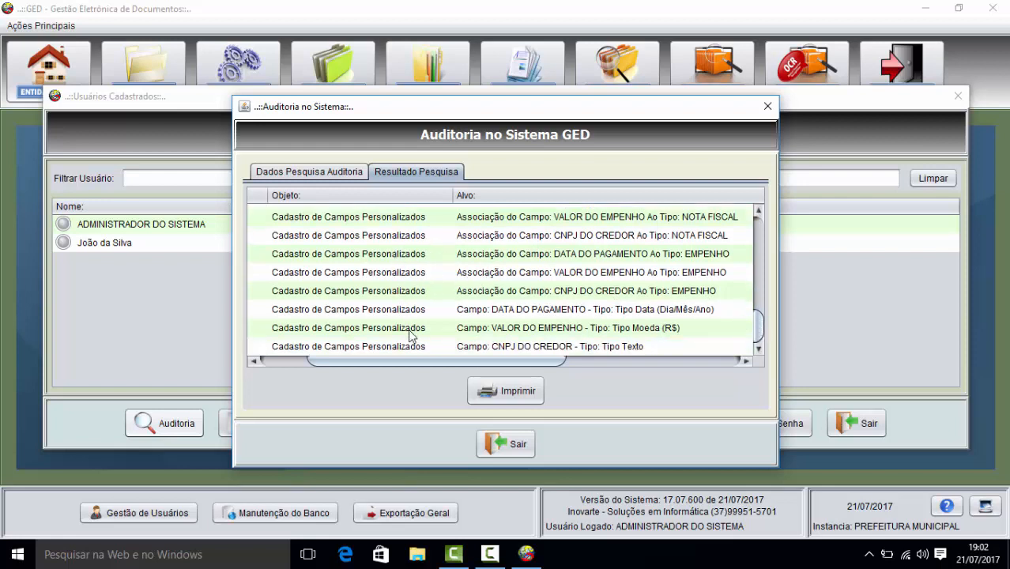
pyautogui.moveTo(410, 358); pyautogui.dragTo(355, 358)
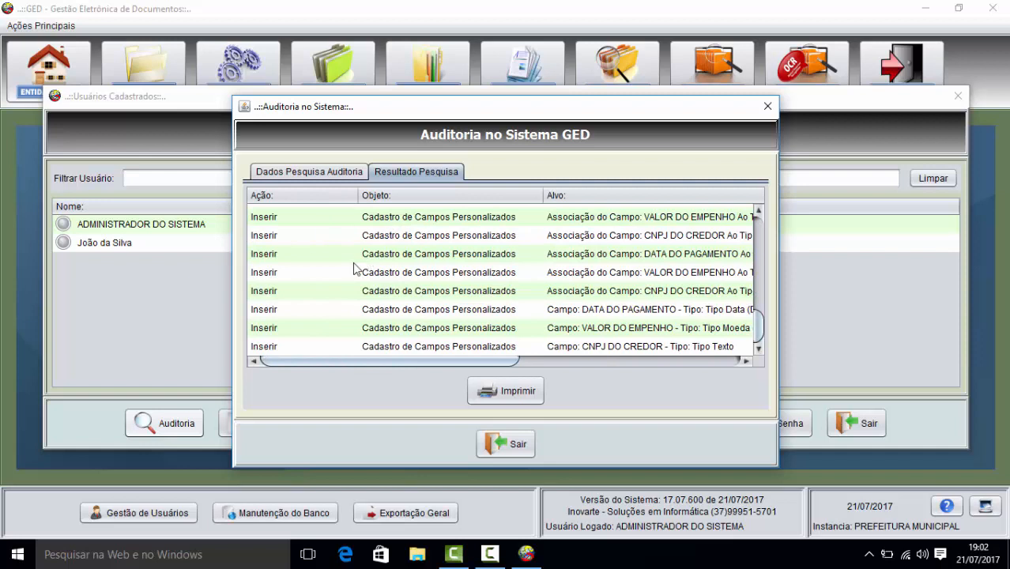
# Step: Keep the audit filters on all users and all actions, then close the audit window
pyautogui.click(329, 173)
pyautogui.click(373, 198)
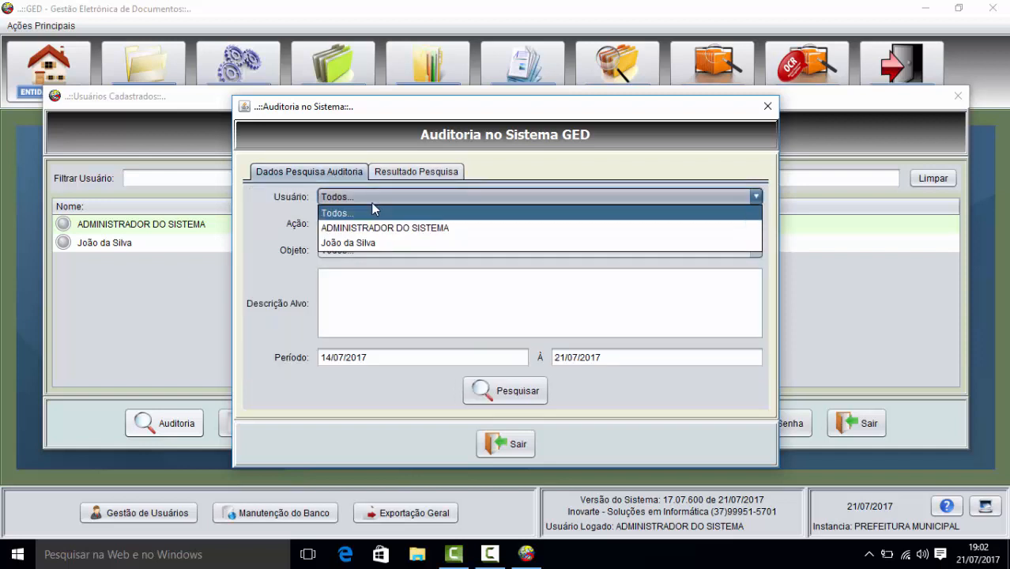
pyautogui.click(372, 212)
pyautogui.click(374, 222)
pyautogui.click(375, 218)
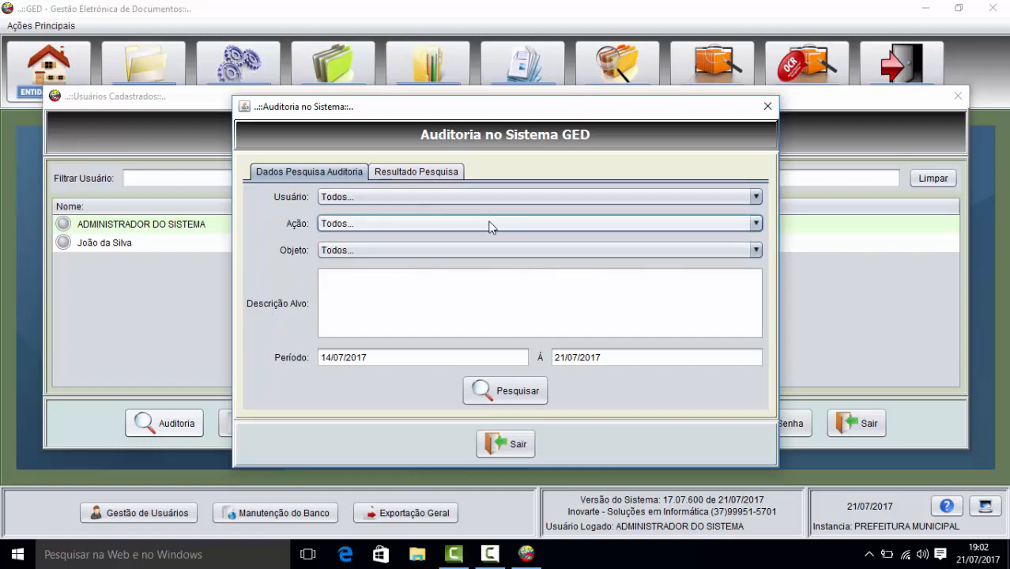
pyautogui.click(506, 444)
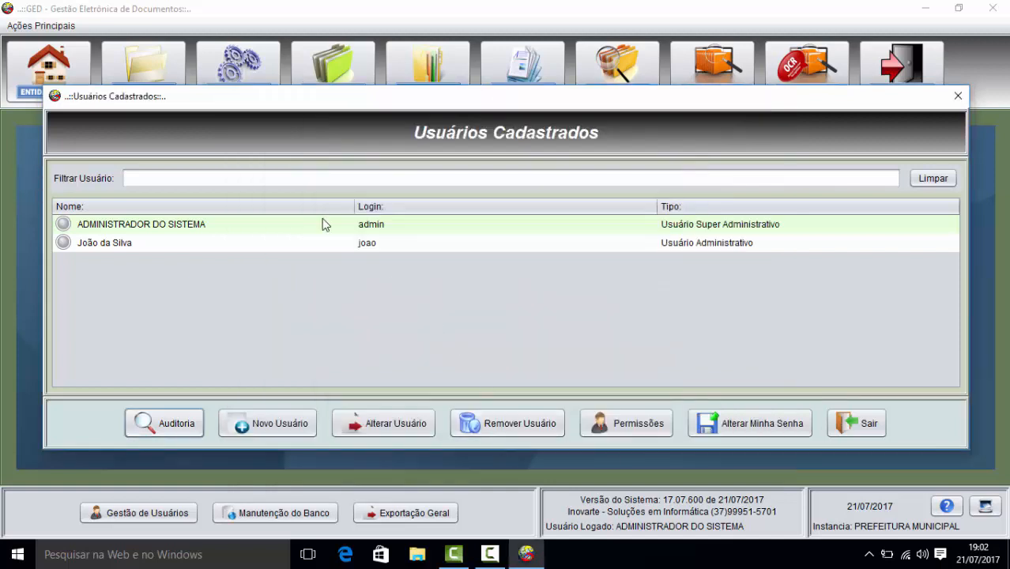
pyautogui.click(177, 246)
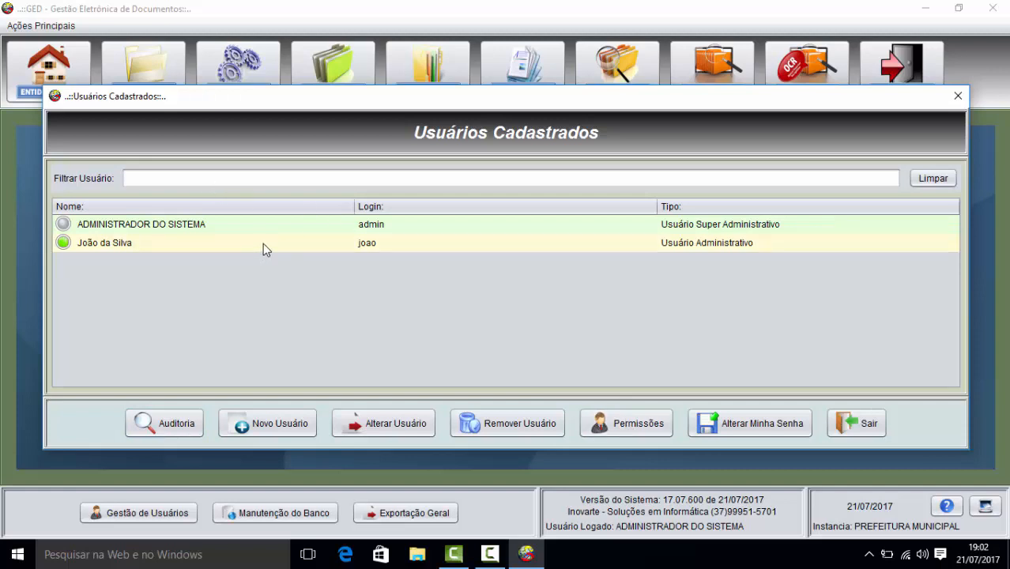
pyautogui.click(634, 422)
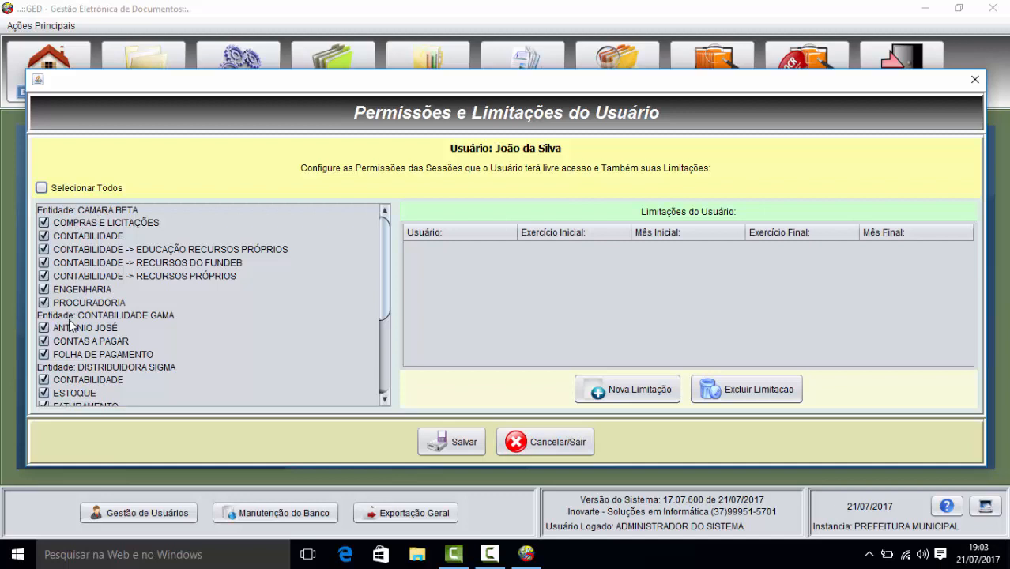
pyautogui.moveTo(384, 280); pyautogui.dragTo(387, 354)
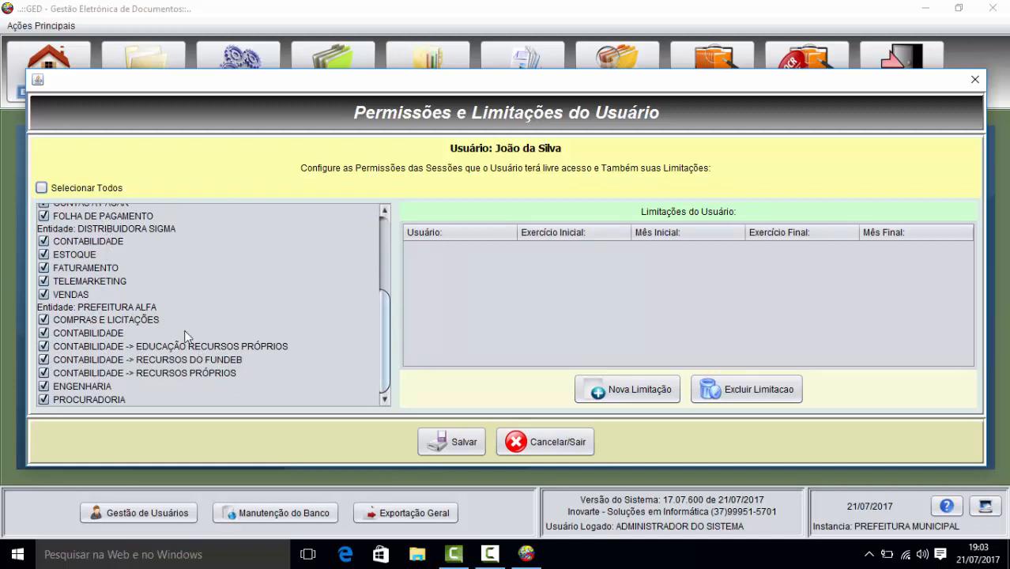
pyautogui.moveTo(386, 338)
pyautogui.mouseDown()
pyautogui.moveTo(385, 261)
pyautogui.moveTo(384, 348)
pyautogui.mouseUp()
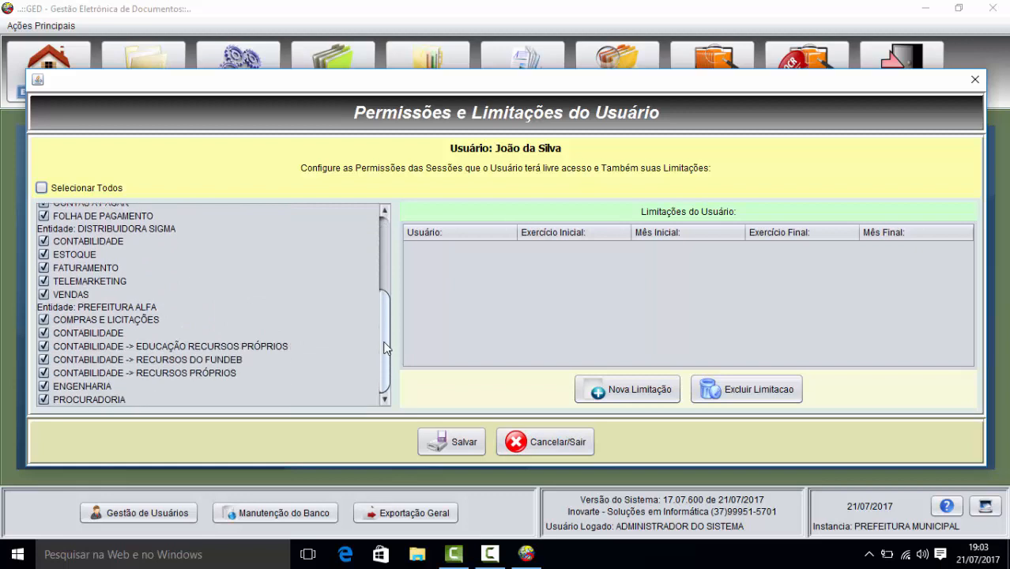
pyautogui.click(43, 332)
pyautogui.click(43, 319)
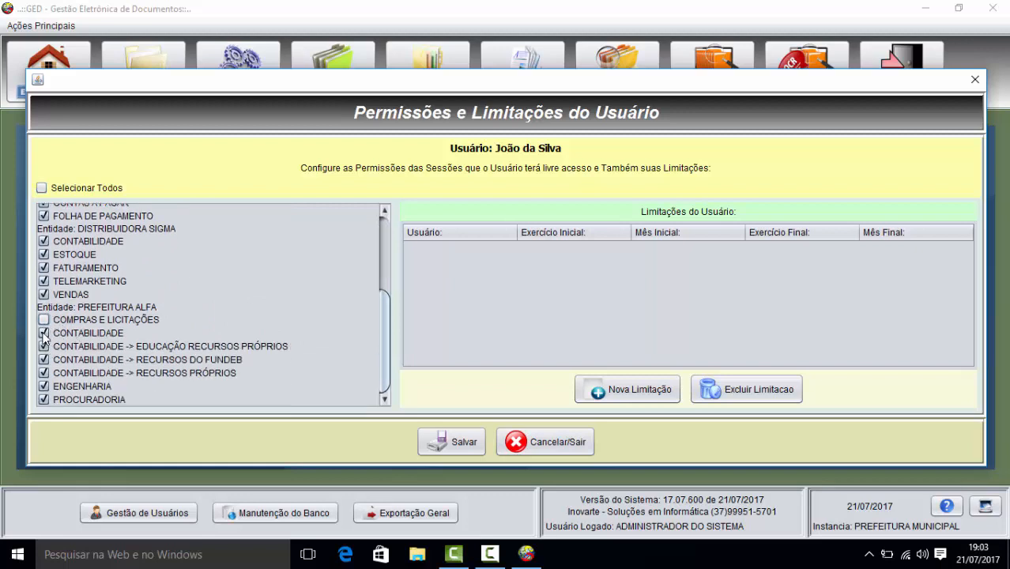
pyautogui.click(44, 346)
pyautogui.click(44, 255)
pyautogui.click(43, 267)
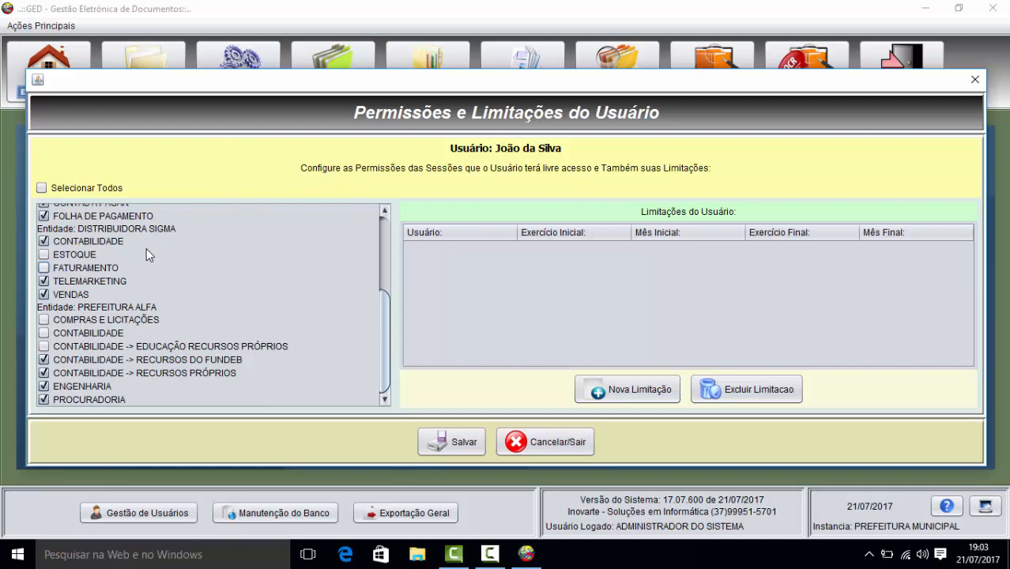
pyautogui.click(549, 444)
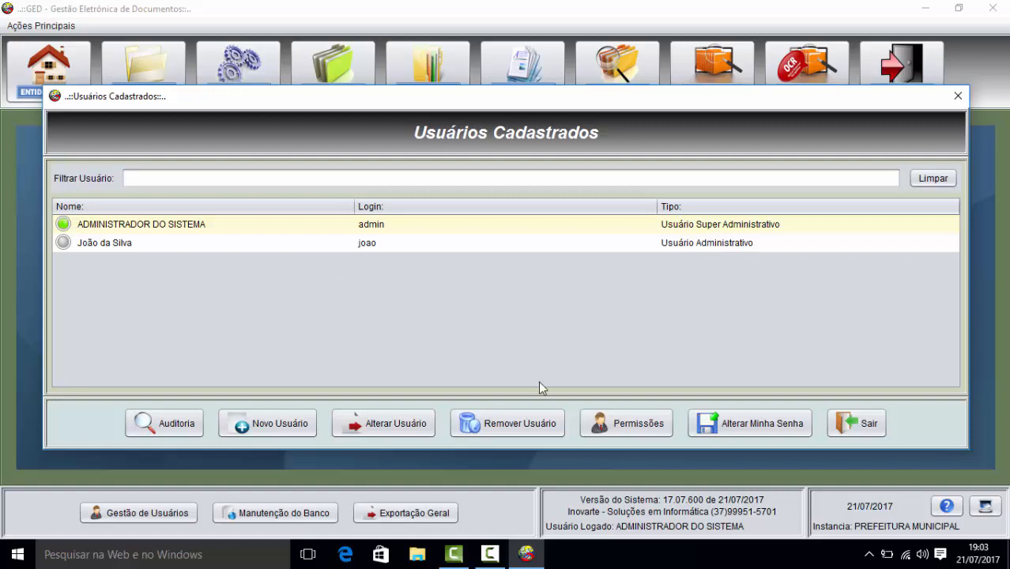
# Step: Tick Selecionar Todos in the administrator's permissions to grant every session, and save
pyautogui.click(618, 428)
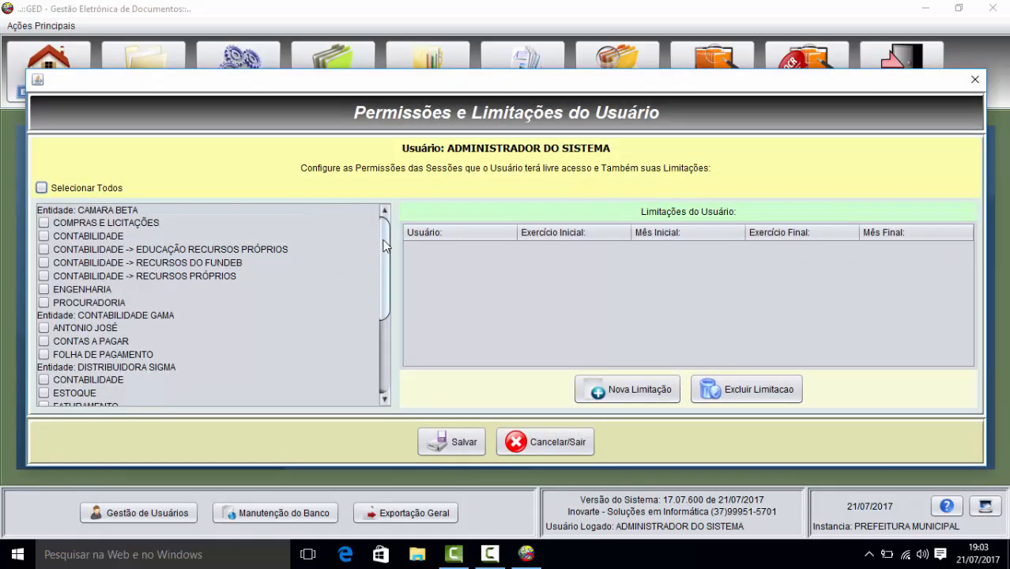
pyautogui.moveTo(384, 248); pyautogui.dragTo(390, 343)
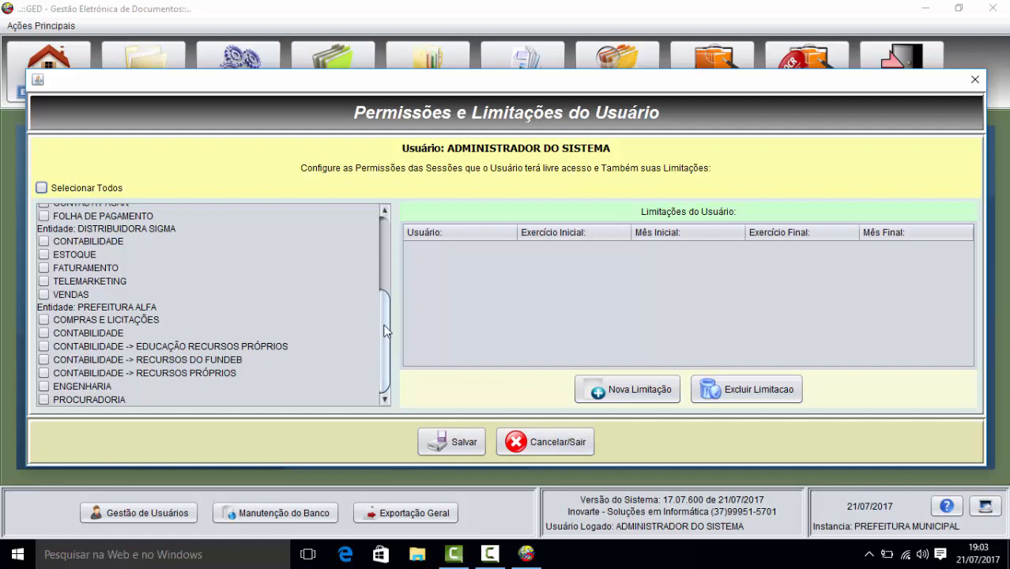
pyautogui.moveTo(384, 330); pyautogui.dragTo(384, 255)
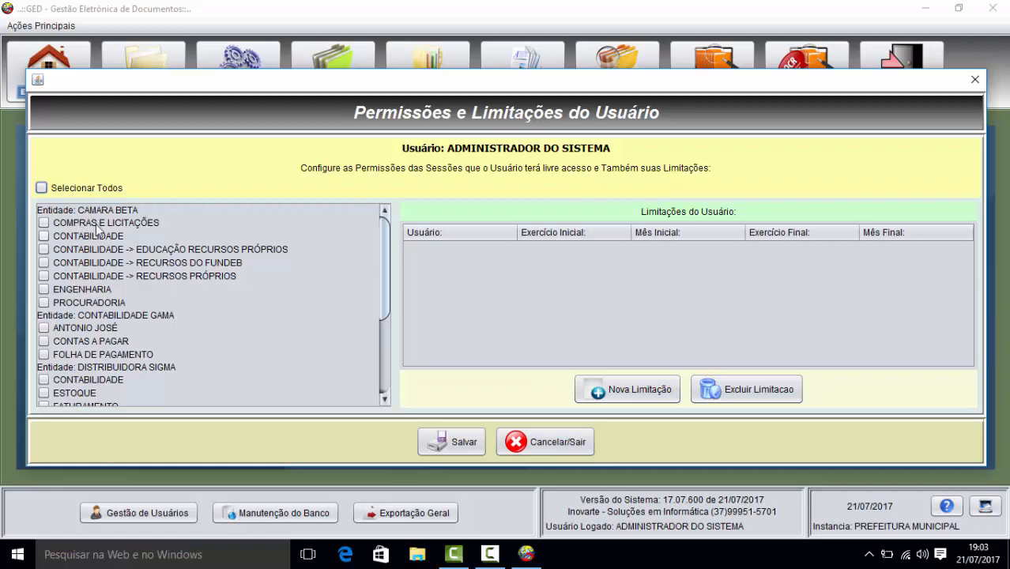
pyautogui.click(41, 190)
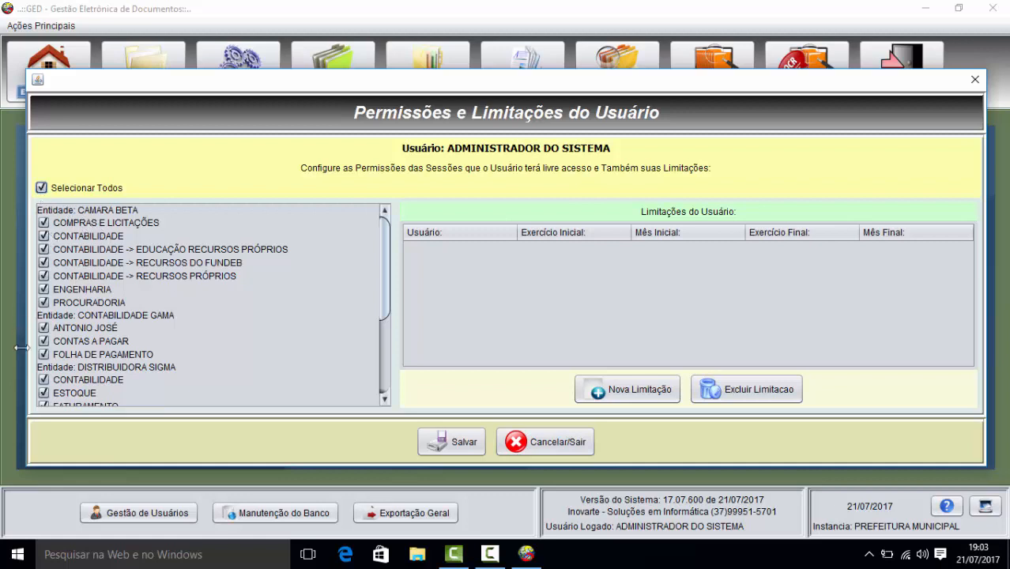
pyautogui.moveTo(387, 258); pyautogui.dragTo(388, 341)
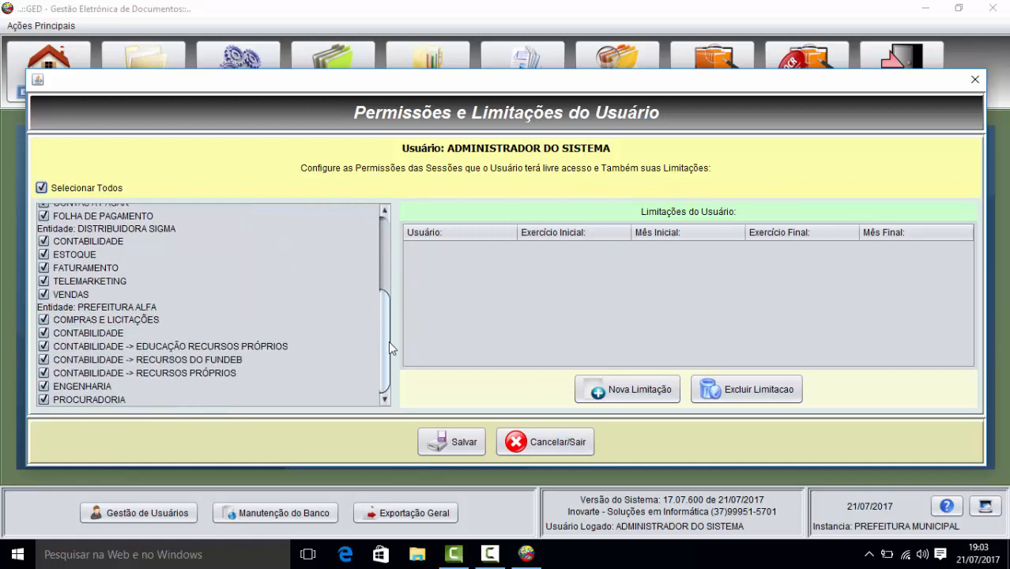
pyautogui.click(443, 448)
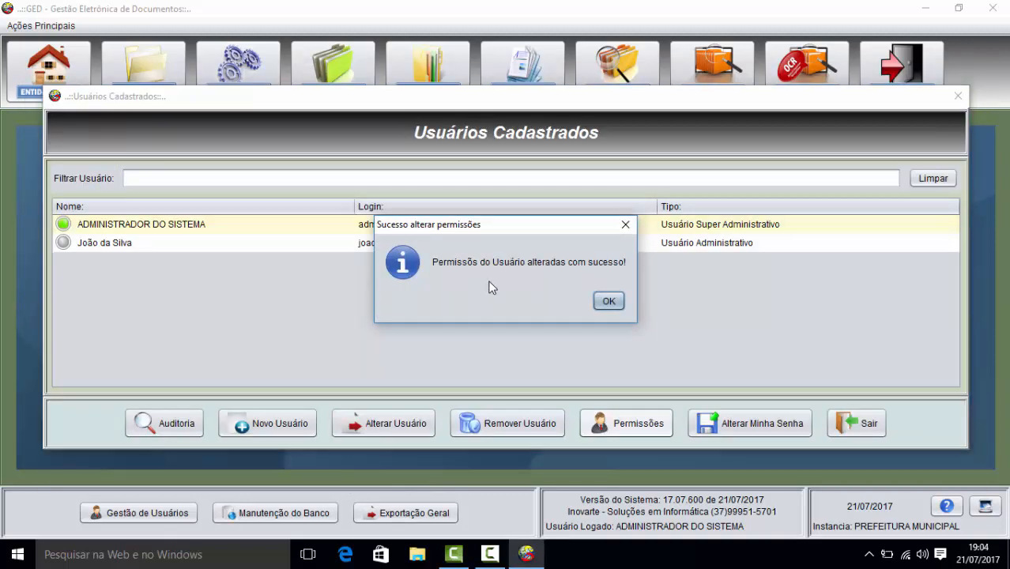
# Step: Dismiss the success message and verify the administrator has every session granted
pyautogui.click(606, 302)
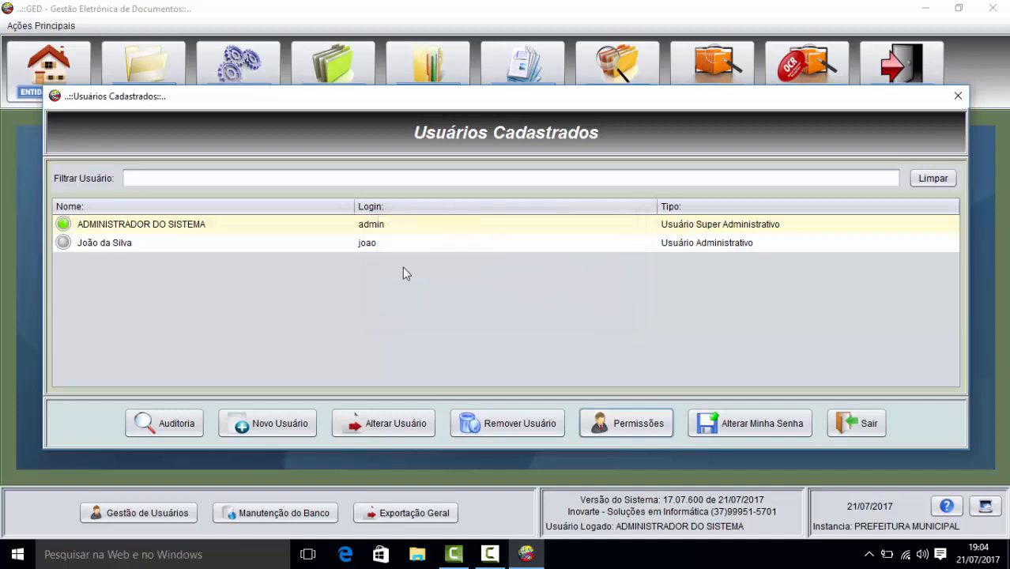
pyautogui.click(629, 426)
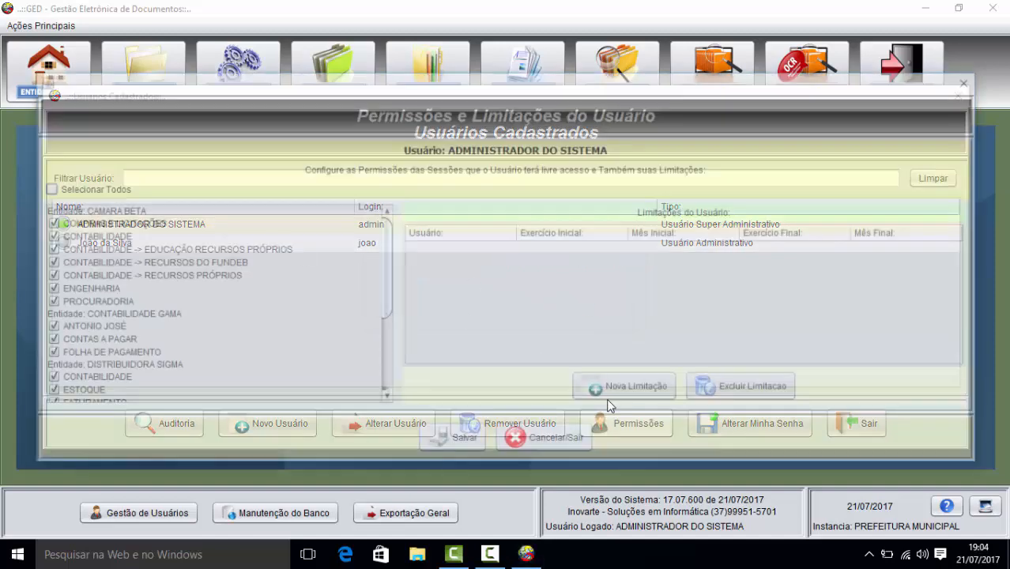
pyautogui.scroll(-3, 378, 272)
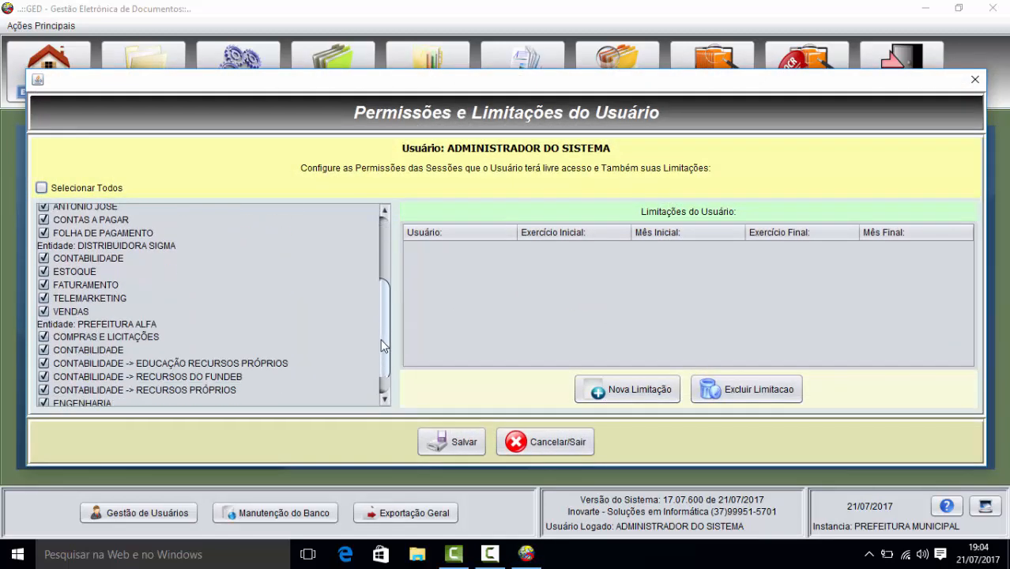
pyautogui.click(551, 444)
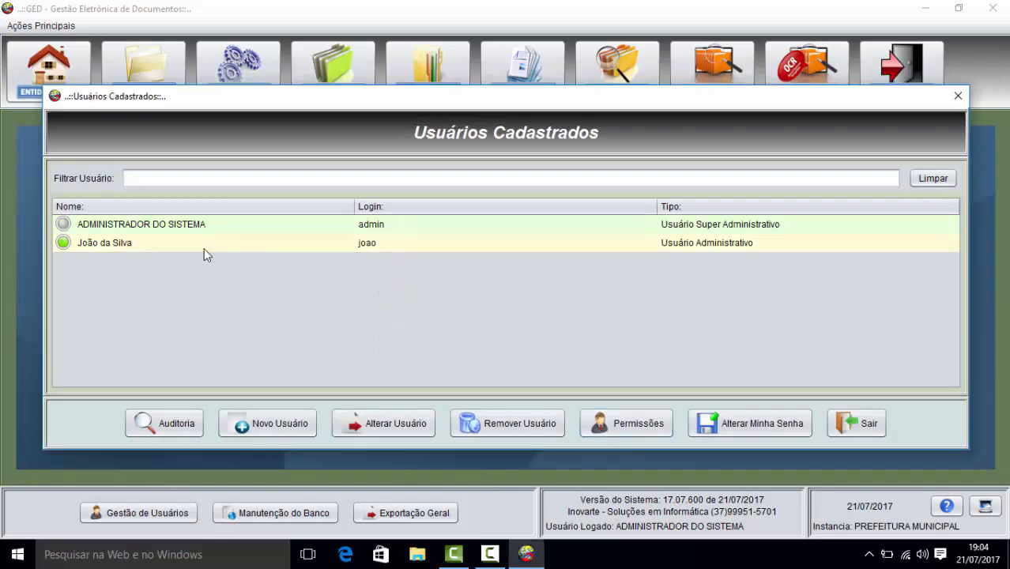
# Step: Verify the second user's session permissions without changes, then close user management
pyautogui.click(630, 426)
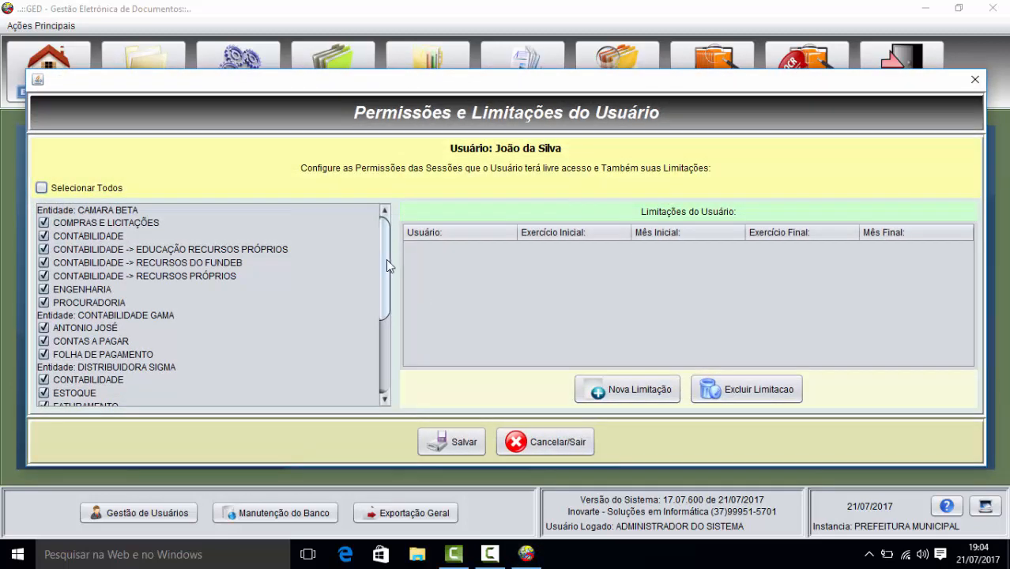
pyautogui.moveTo(387, 264); pyautogui.dragTo(395, 363)
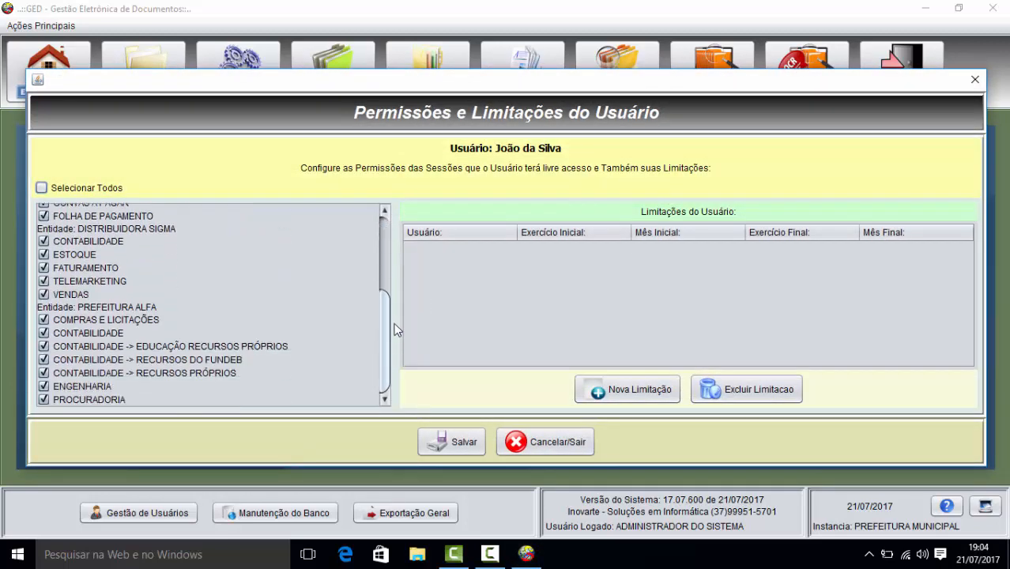
pyautogui.scroll(4, 395, 327)
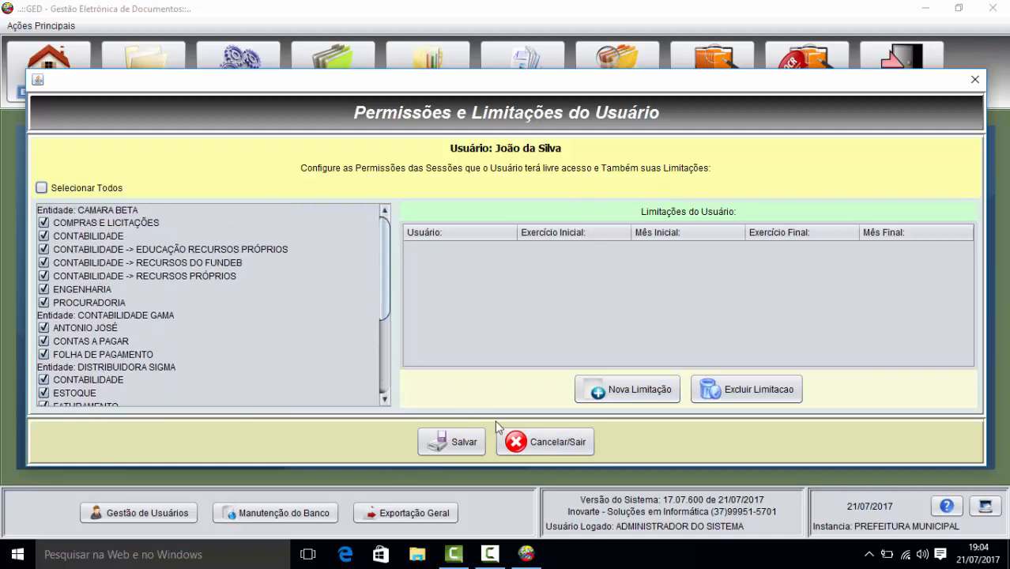
pyautogui.click(534, 439)
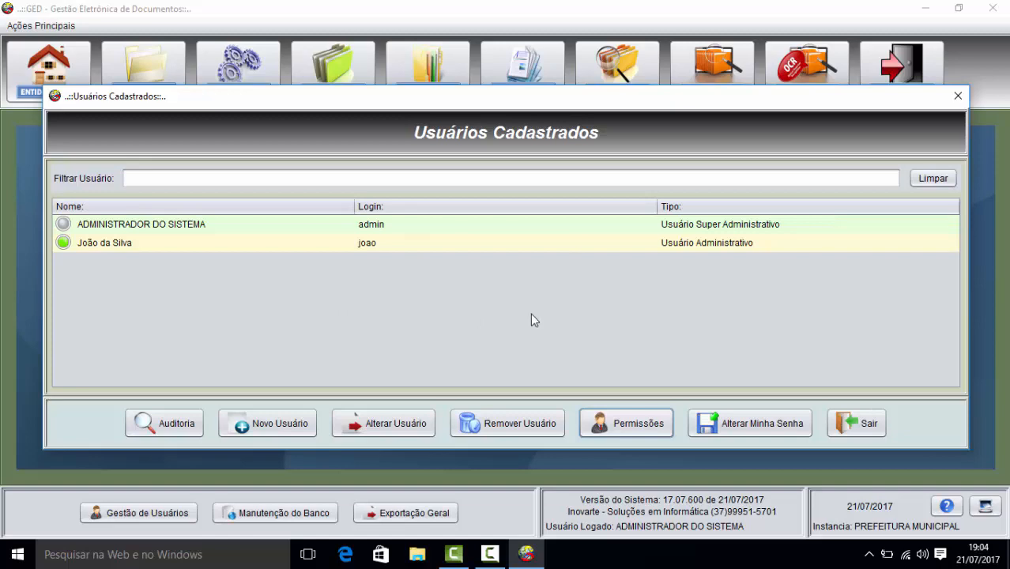
pyautogui.click(857, 426)
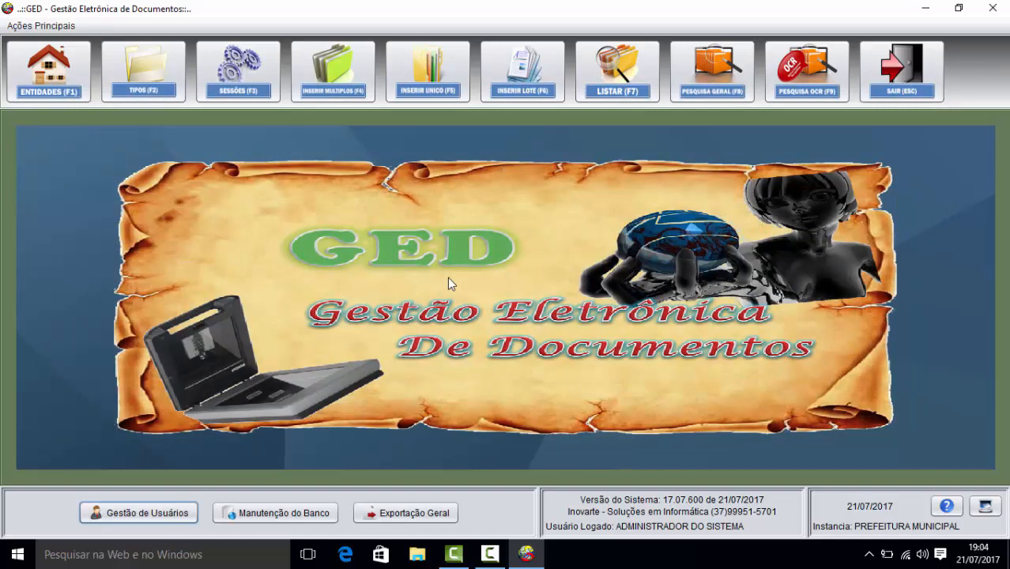